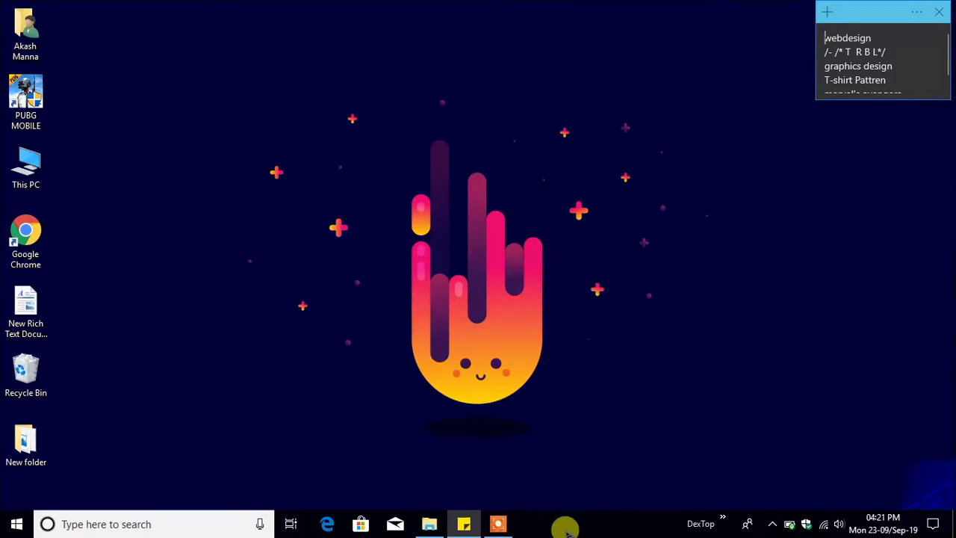
Bring up the Wallpapers folder window in File Explorer and minimize it again
left_click(429, 523)
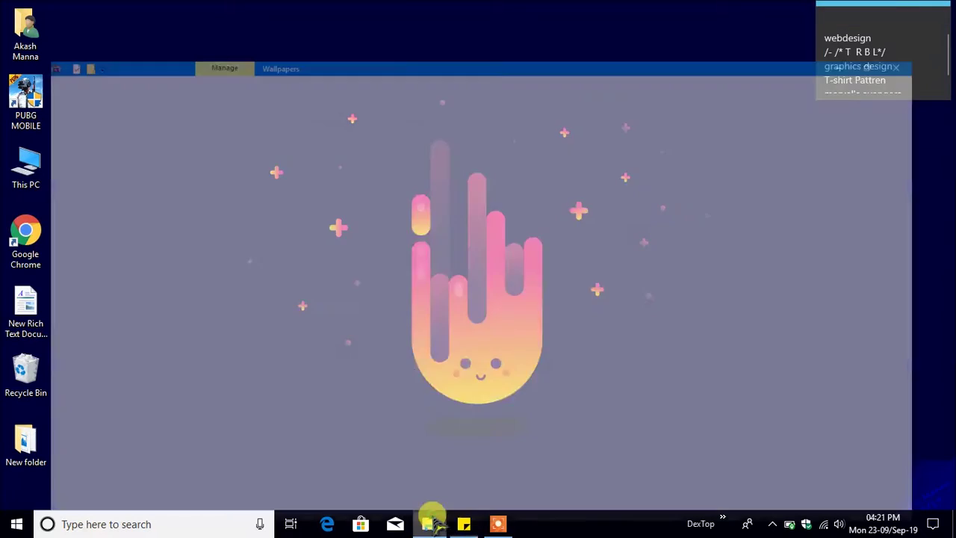
left_click(431, 523)
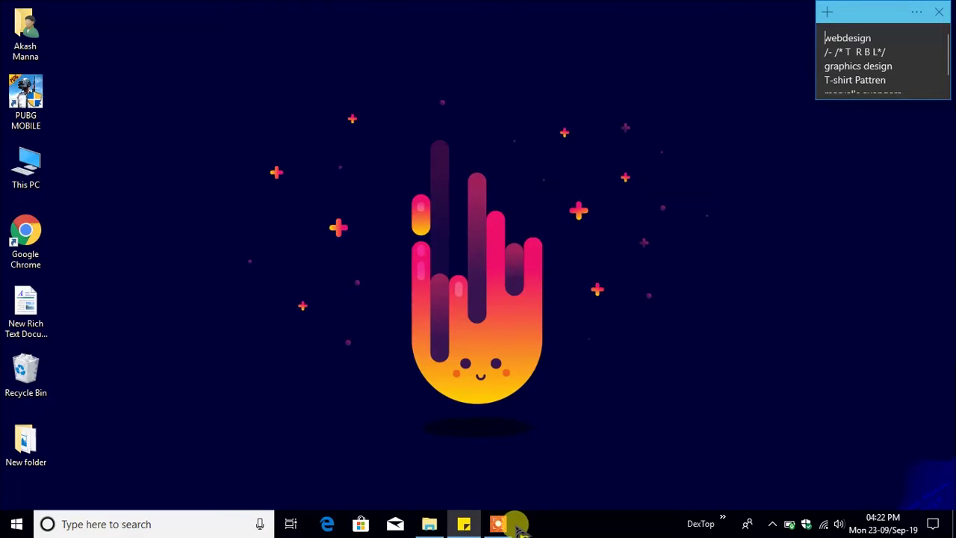
Launch Google Chrome from the desktop, shrink its maximized window to a smaller floating one, and close it
left_click(5, 234)
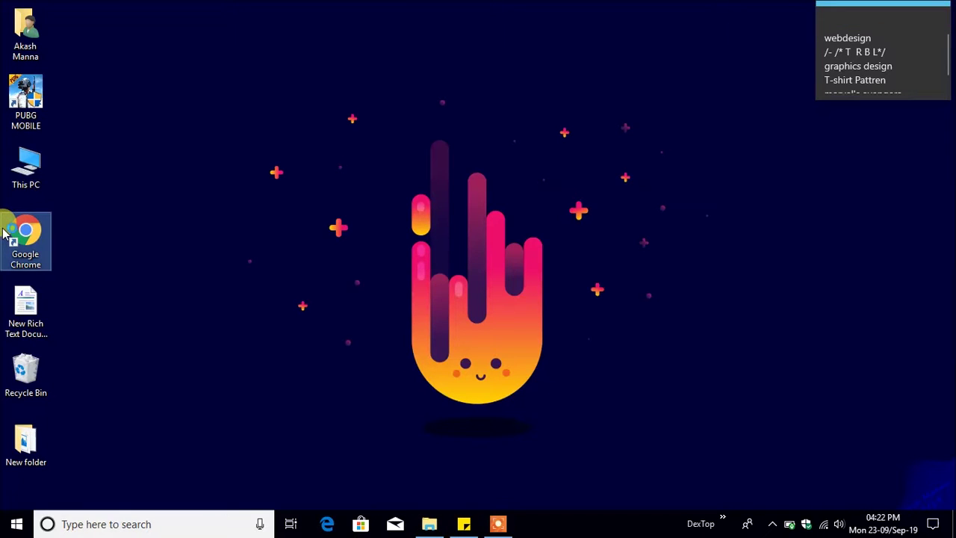
double_click(7, 236)
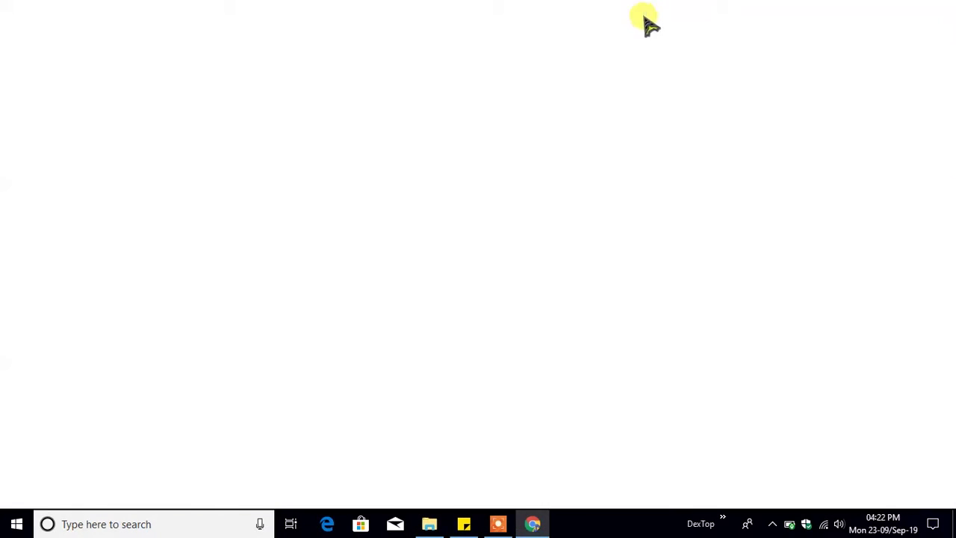
left_click(185, 13)
left_click(162, 12)
double_click(366, 9)
left_click_drag(422, 45, 426, 4)
mouse_move(515, 7)
left_mouse_down()
mouse_move(505, 45)
mouse_move(499, 16)
left_mouse_up()
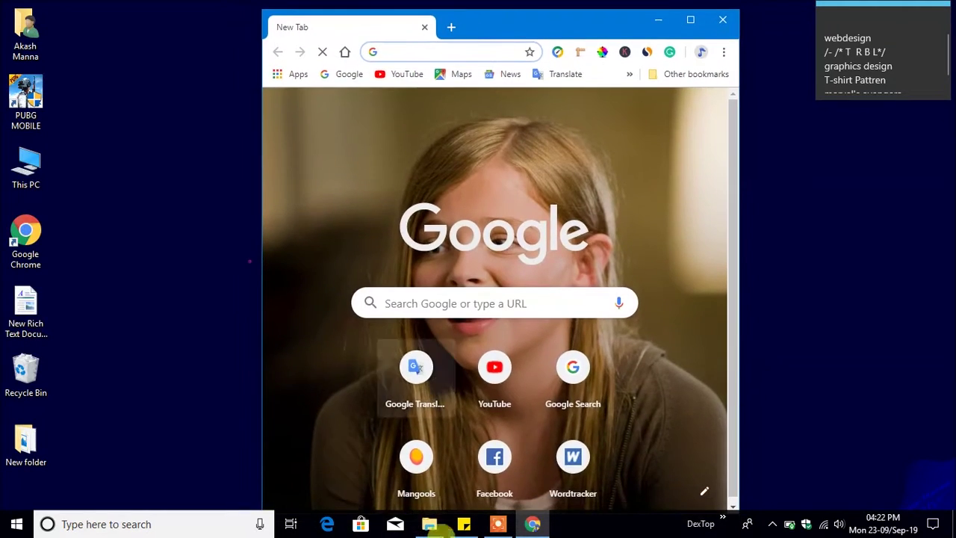
mouse_move(534, 526)
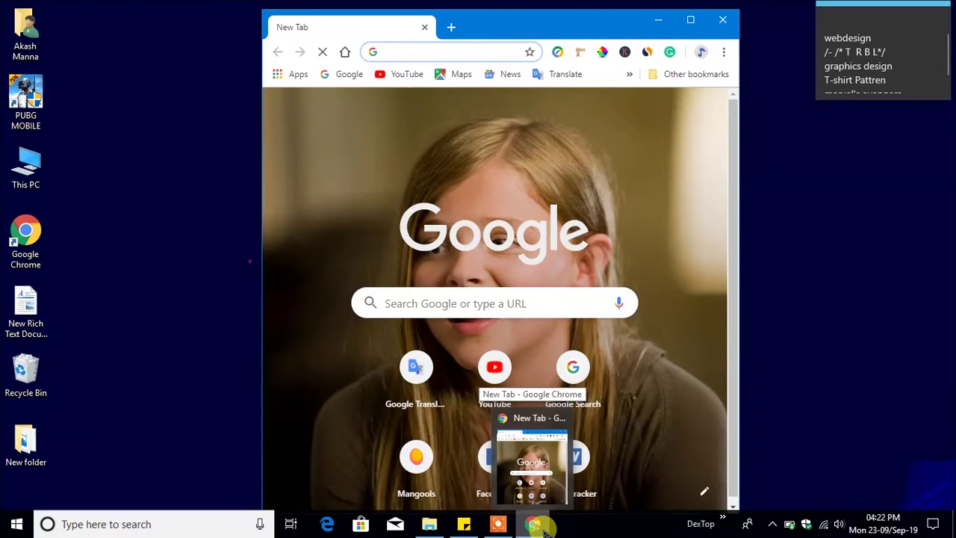
left_click(731, 18)
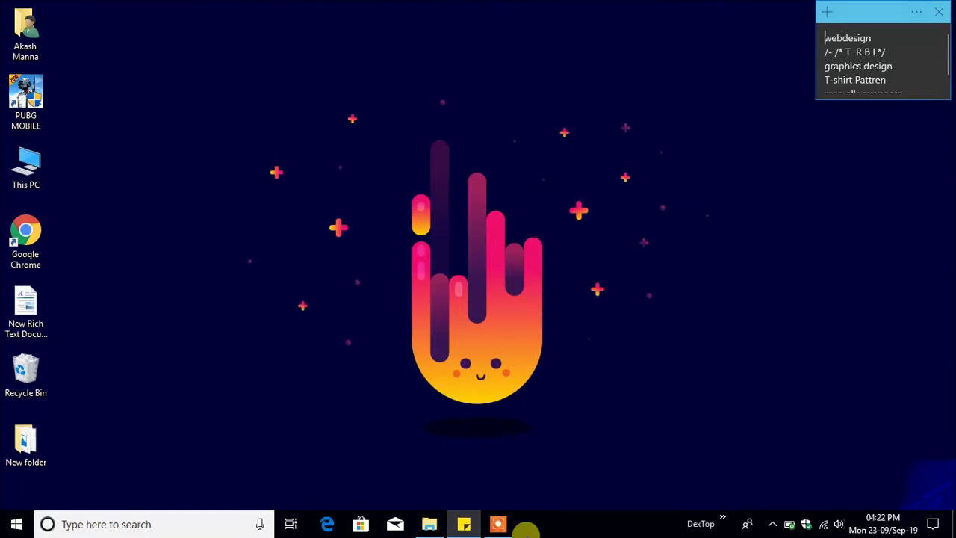
Reopen Google Chrome, pin it to the taskbar, and close the browser window
left_click(14, 233)
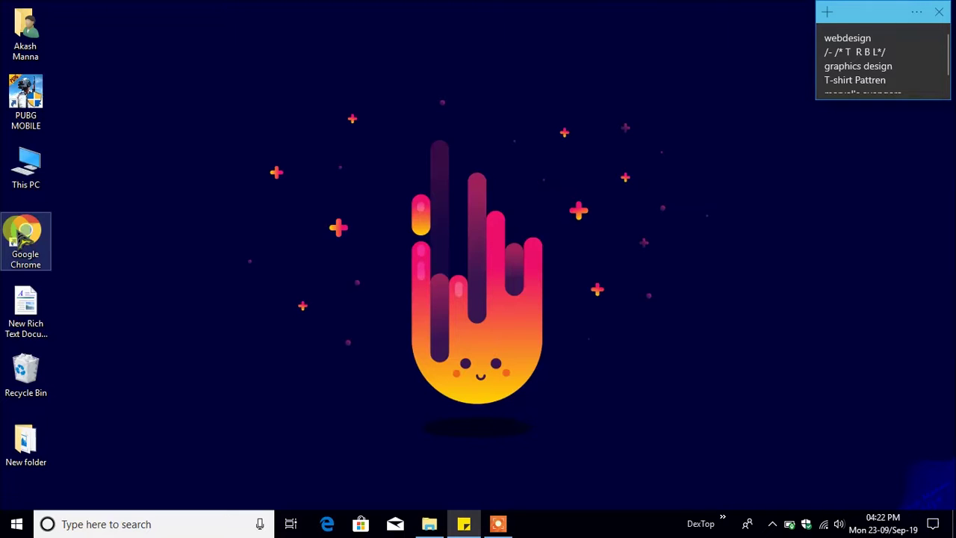
double_click(30, 237)
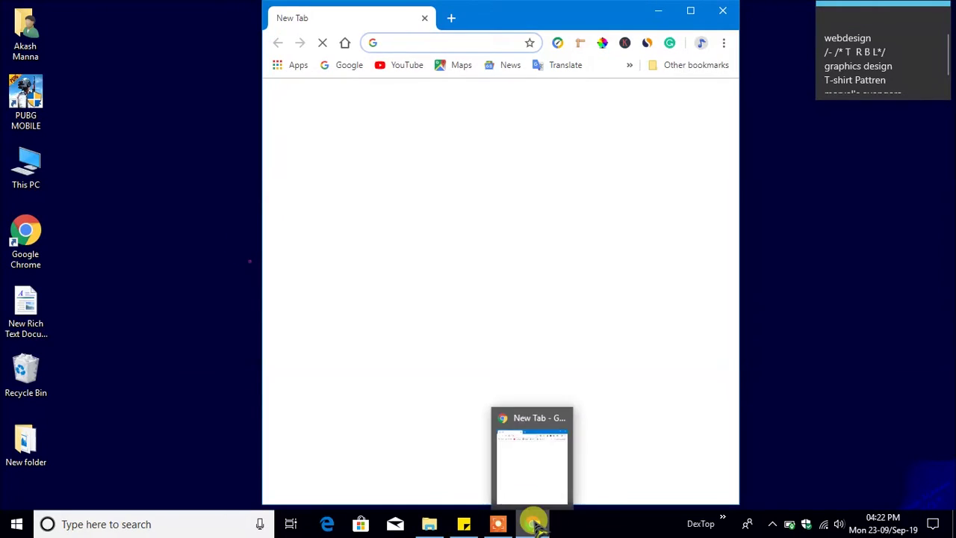
right_click(533, 524)
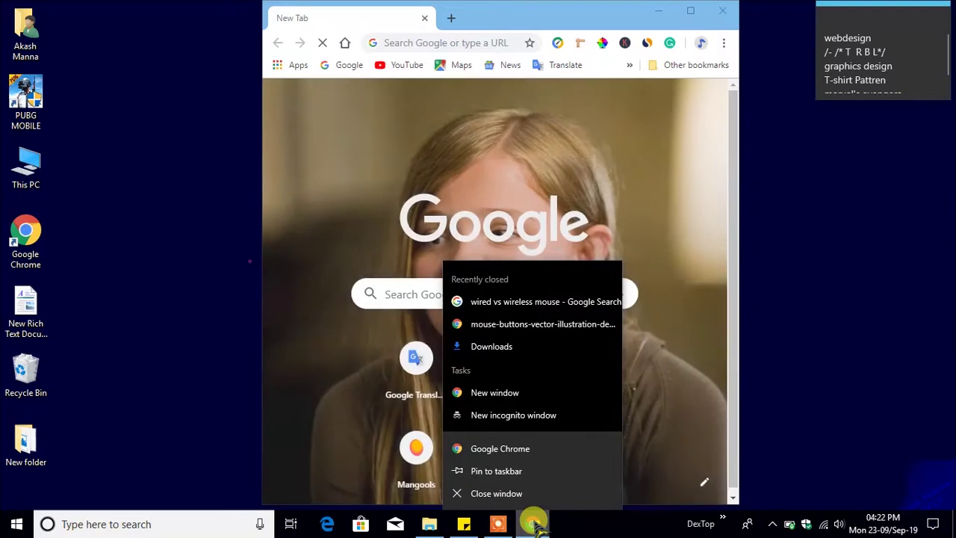
left_click(515, 470)
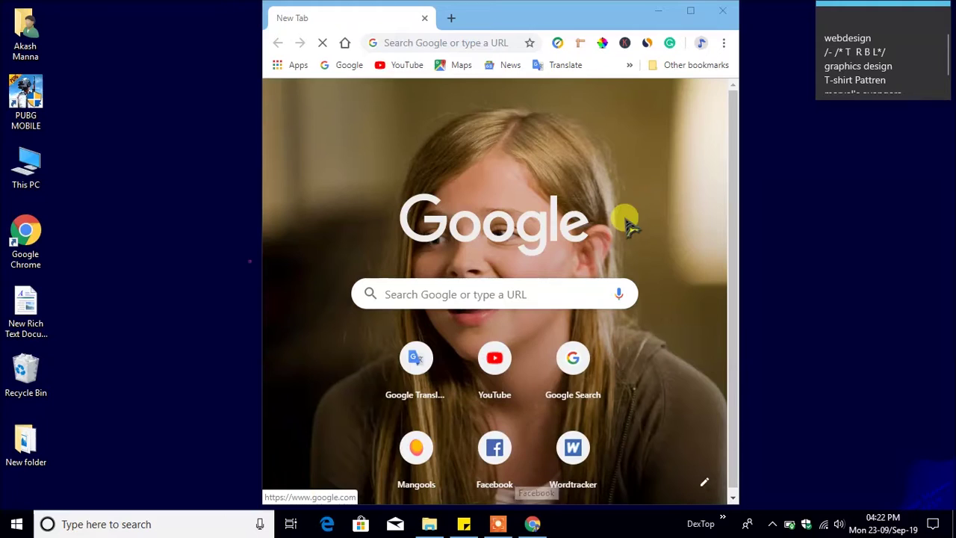
left_click(721, 11)
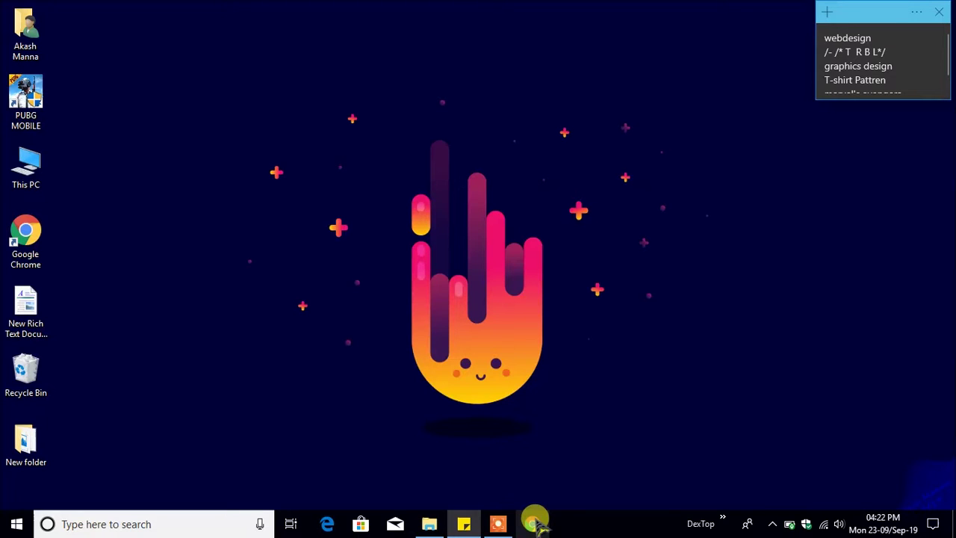
Unpin Google Chrome from the taskbar
right_click(535, 527)
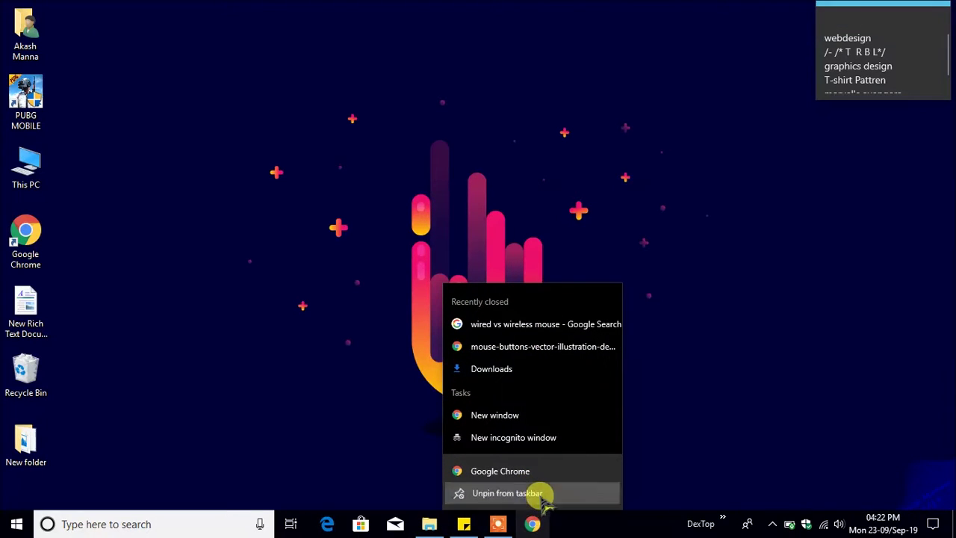
left_click(539, 496)
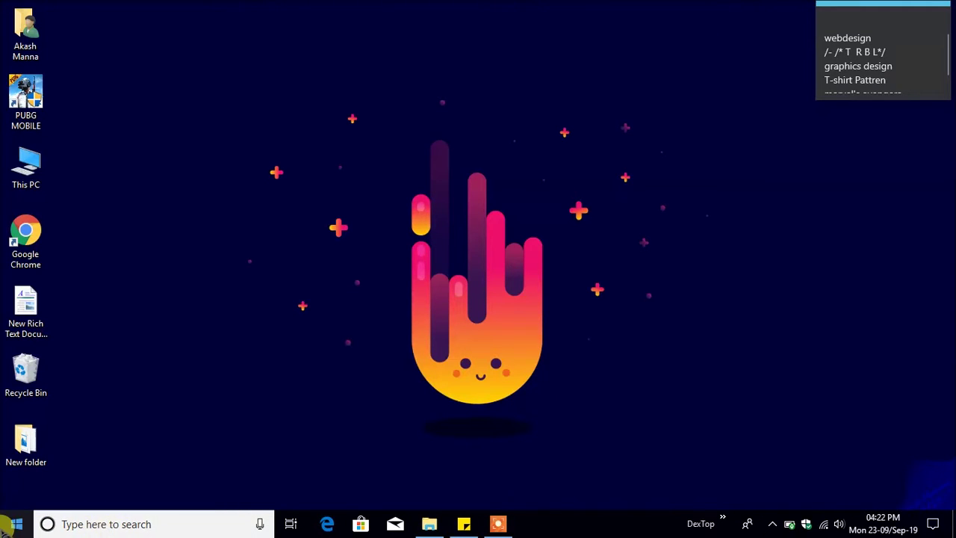
Open the Start menu, view its power options, and close it again
left_click(16, 524)
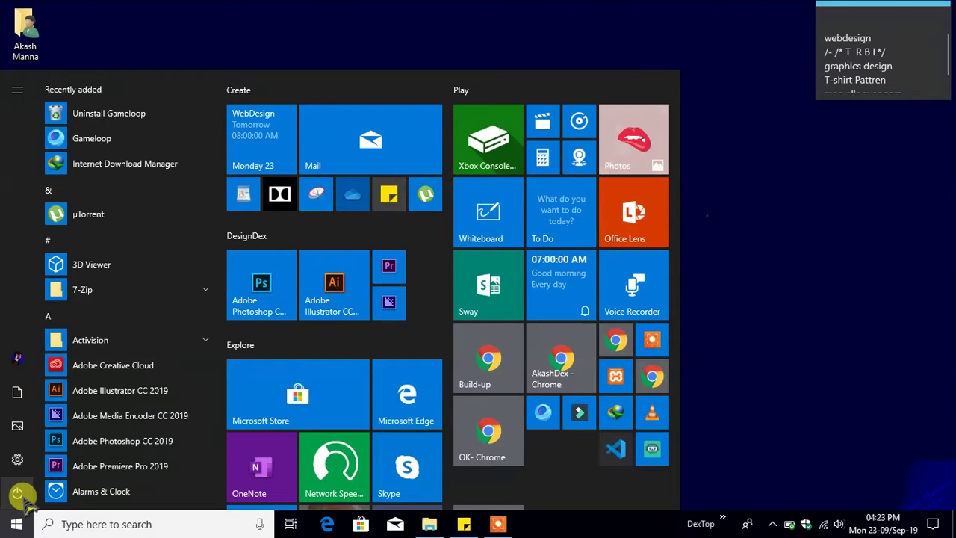
left_click(18, 493)
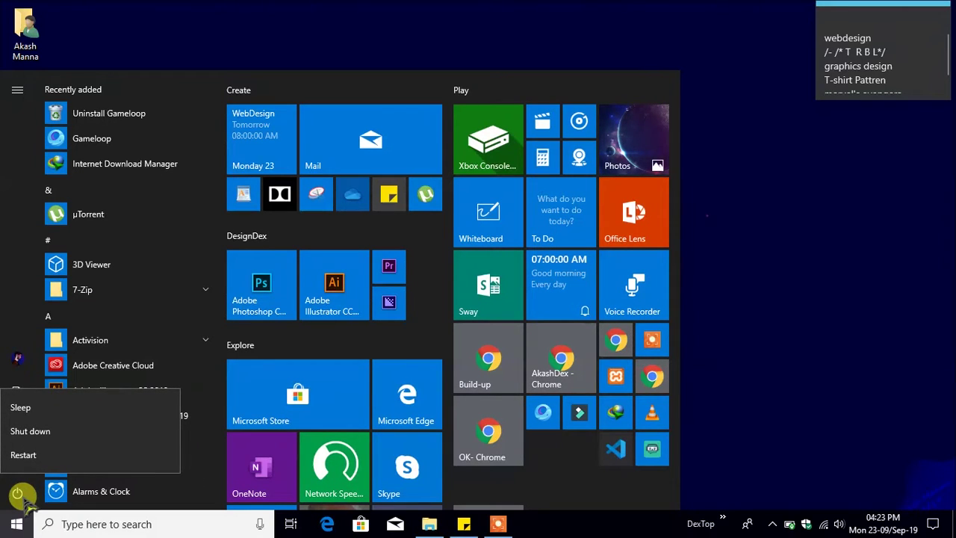
left_click(18, 493)
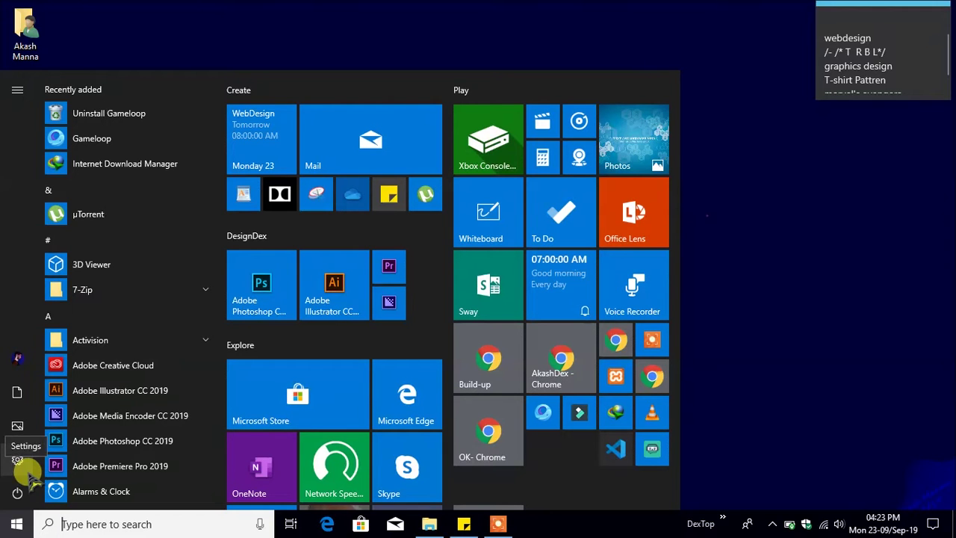
left_click(8, 521)
left_click(8, 521)
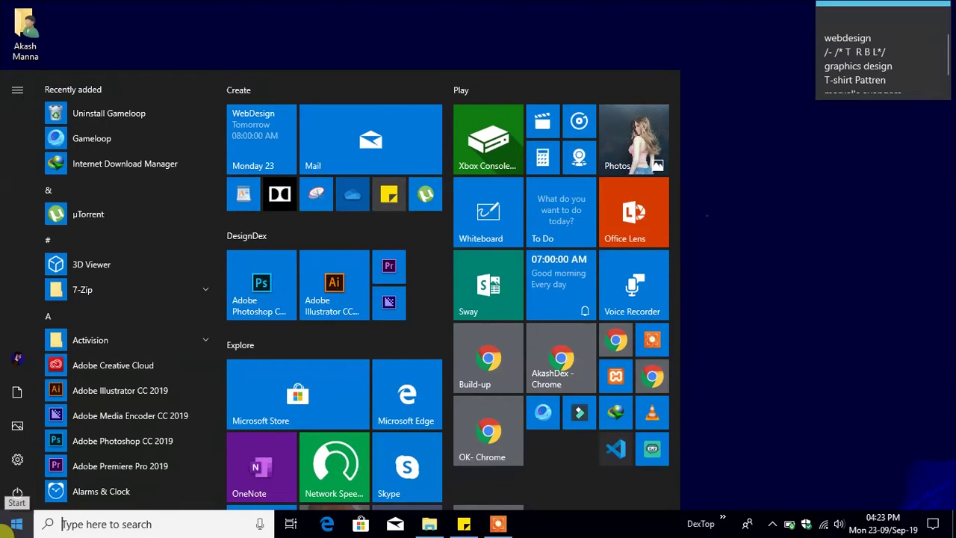
left_click(15, 525)
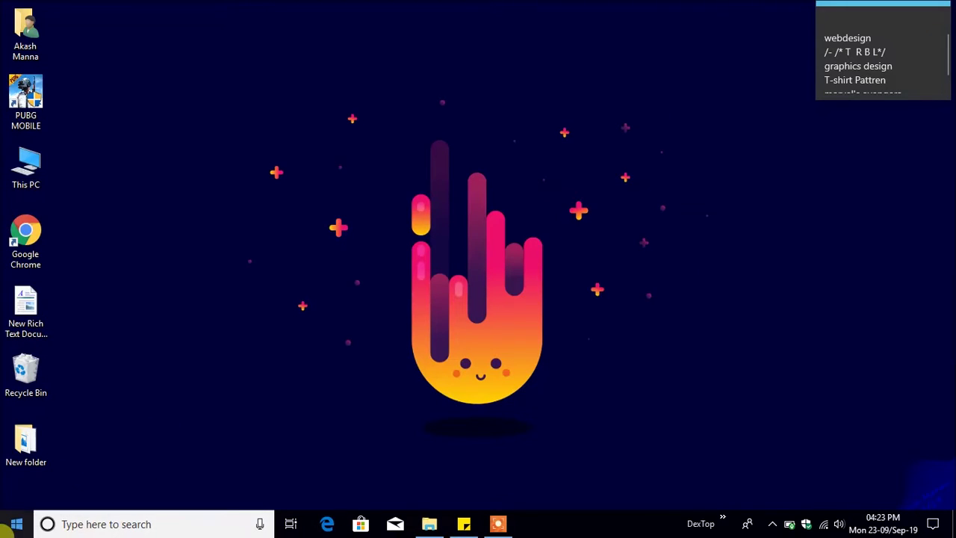
right_click(246, 38)
left_click(275, 73)
left_click(370, 248)
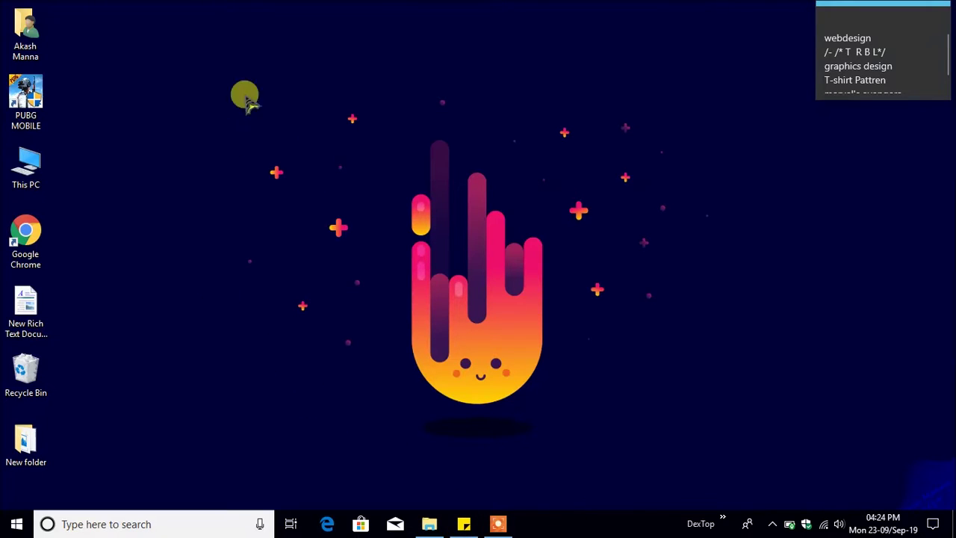
left_click_drag(4, 6, 949, 497)
key("shift+F10")
left_click(318, 123)
left_click_drag(3, 2, 941, 428)
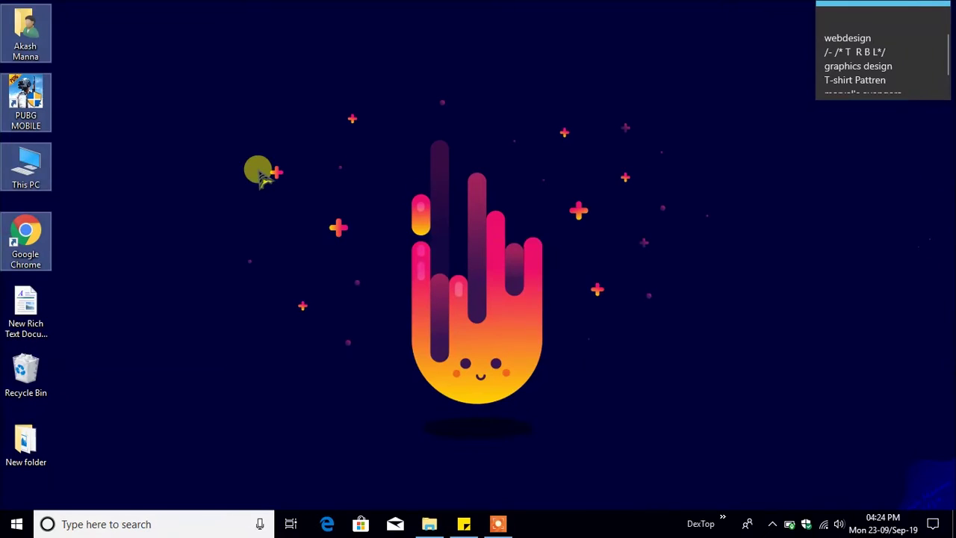
left_click(257, 168)
left_click_drag(104, 66, 103, 217)
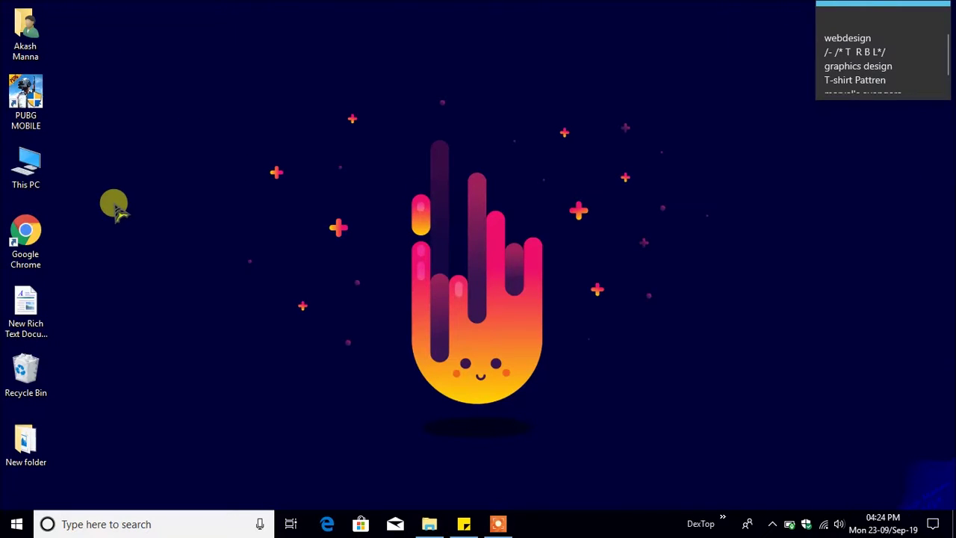
left_click(27, 164)
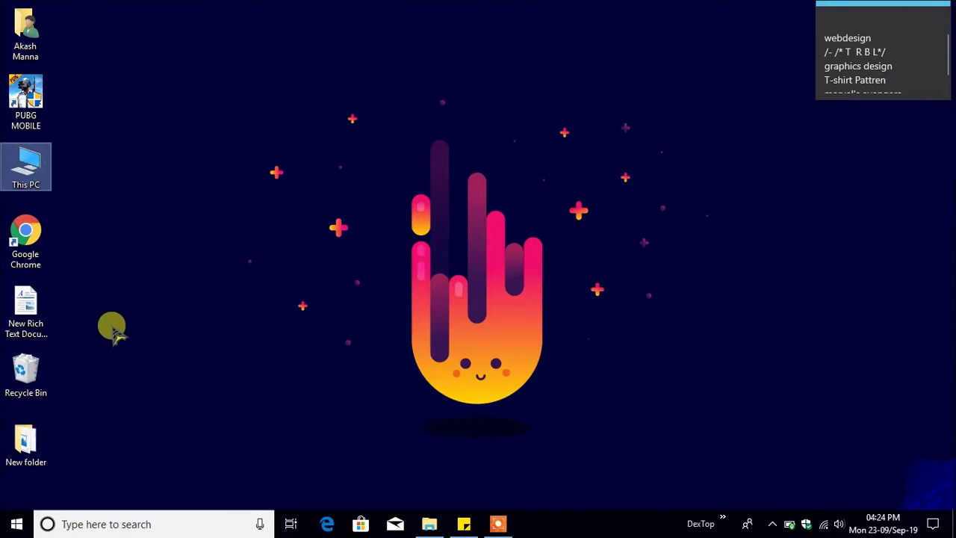
left_click_drag(54, 365, 26, 377)
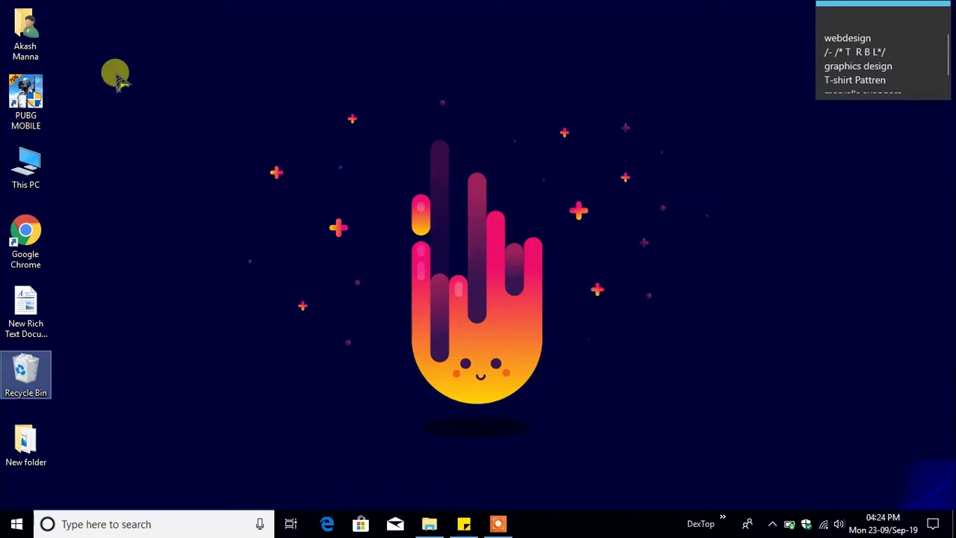
left_click(37, 228)
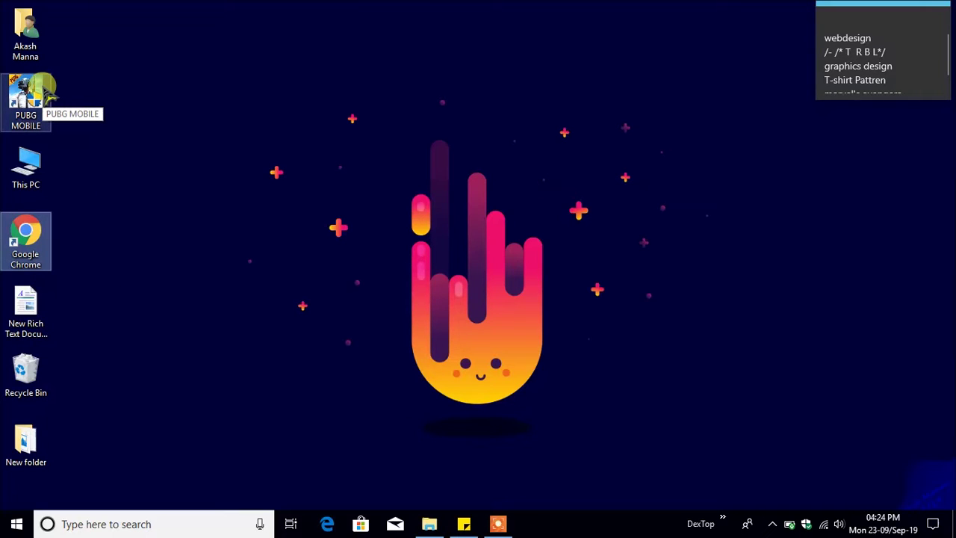
left_click(25, 366)
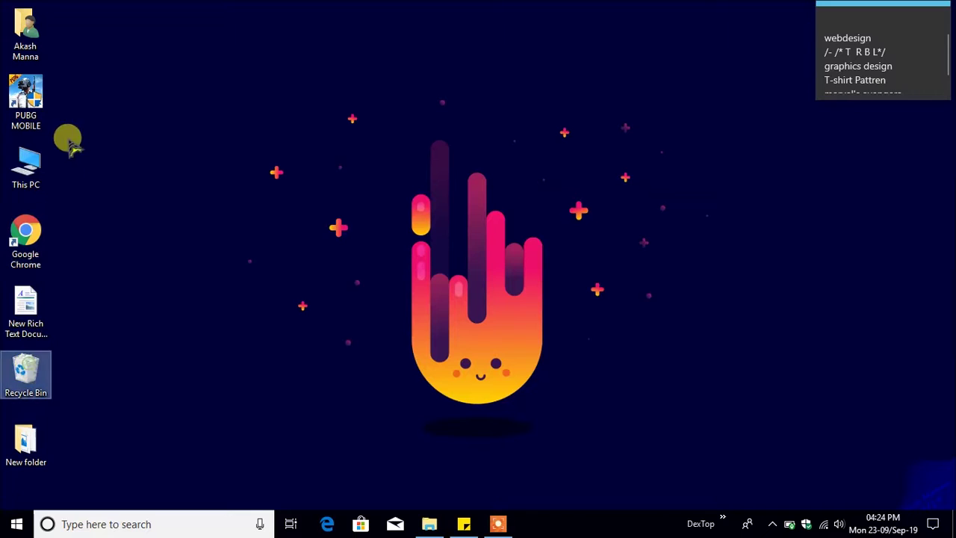
Open the Recycle Bin from the desktop to view its contents, and close the window
left_click(31, 166)
left_click(28, 378)
left_click_drag(29, 169, 96, 337)
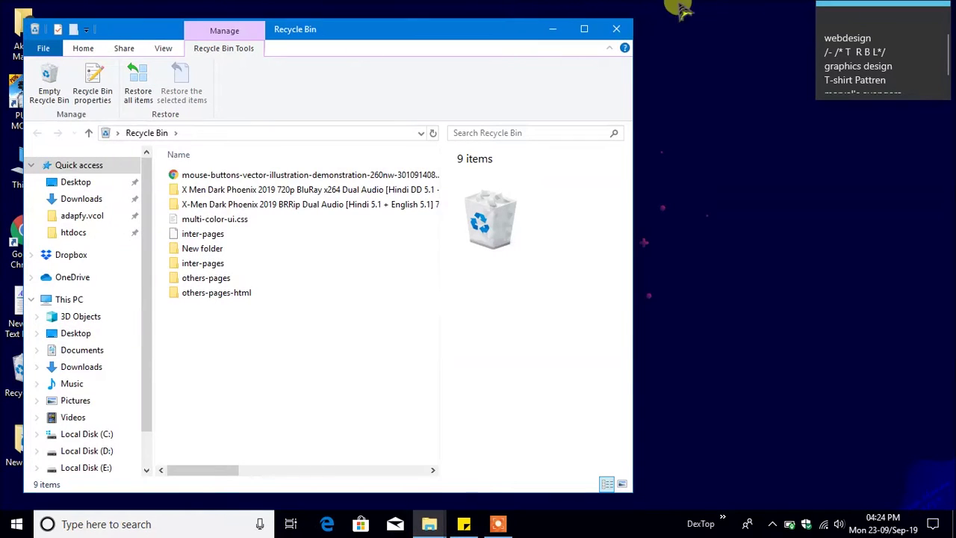
left_click(619, 28)
Move the This PC and Recycle Bin icons out of their column toward the middle of the desktop
left_click_drag(18, 170, 295, 160)
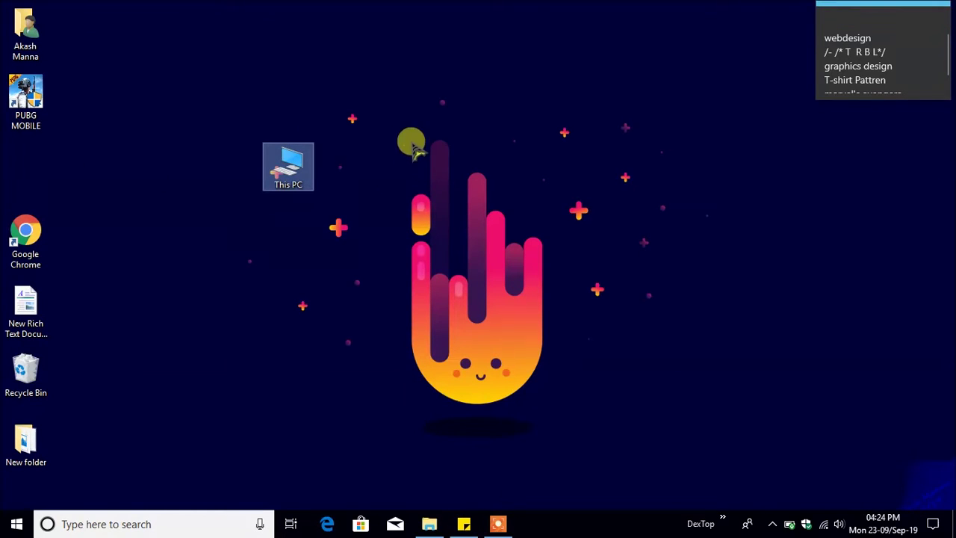
left_click_drag(19, 366, 351, 289)
right_click(371, 60)
left_click(393, 100)
Open the Desktop icon settings from the Themes page of Personalization in Windows Settings
left_click(11, 522)
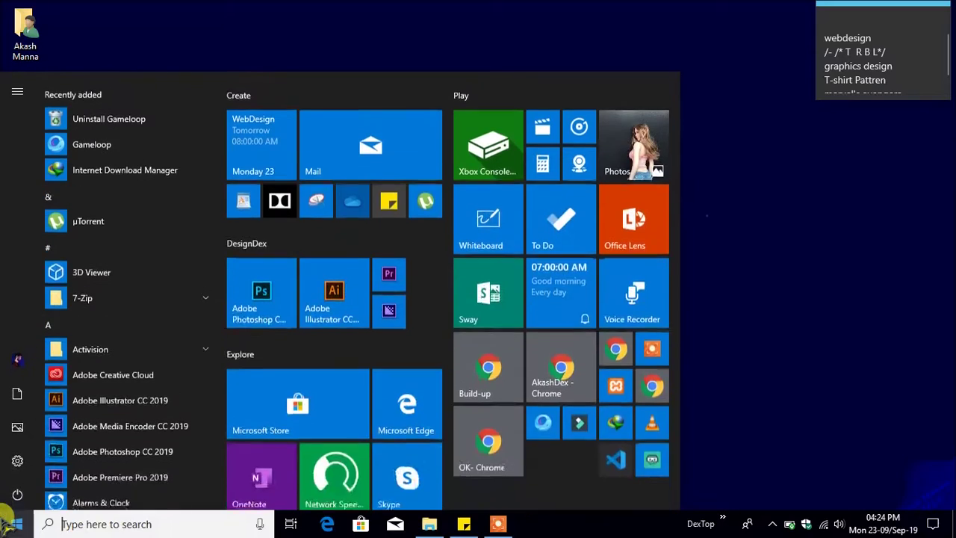
left_click(18, 464)
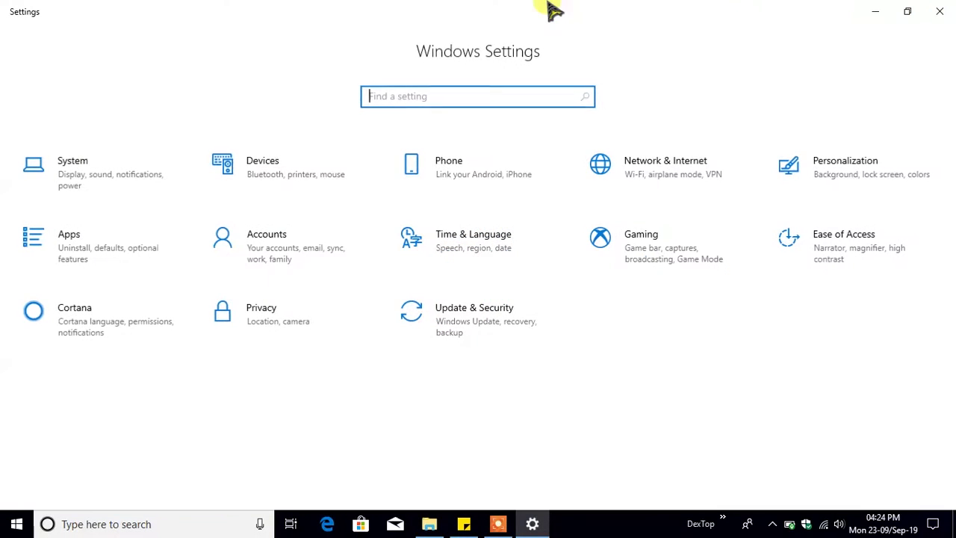
left_click(860, 183)
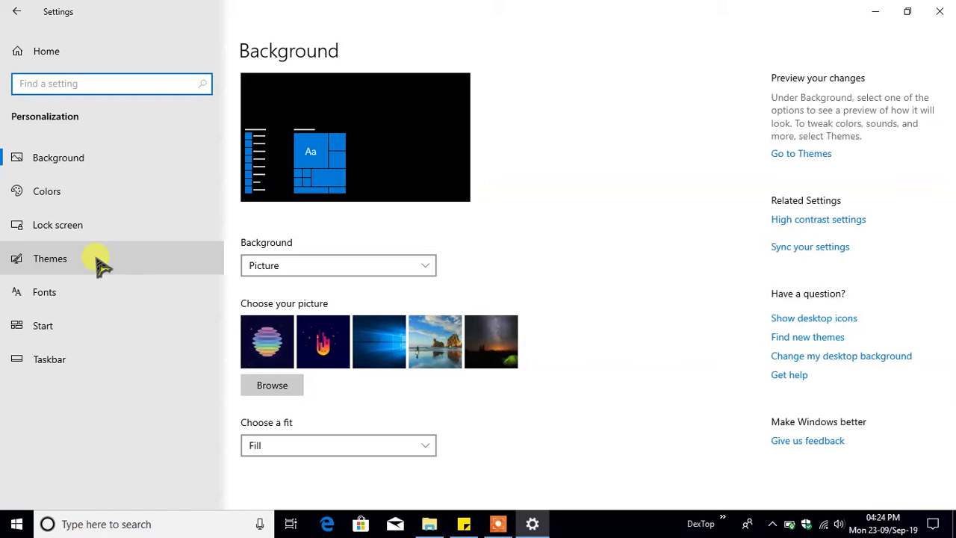
left_click(98, 260)
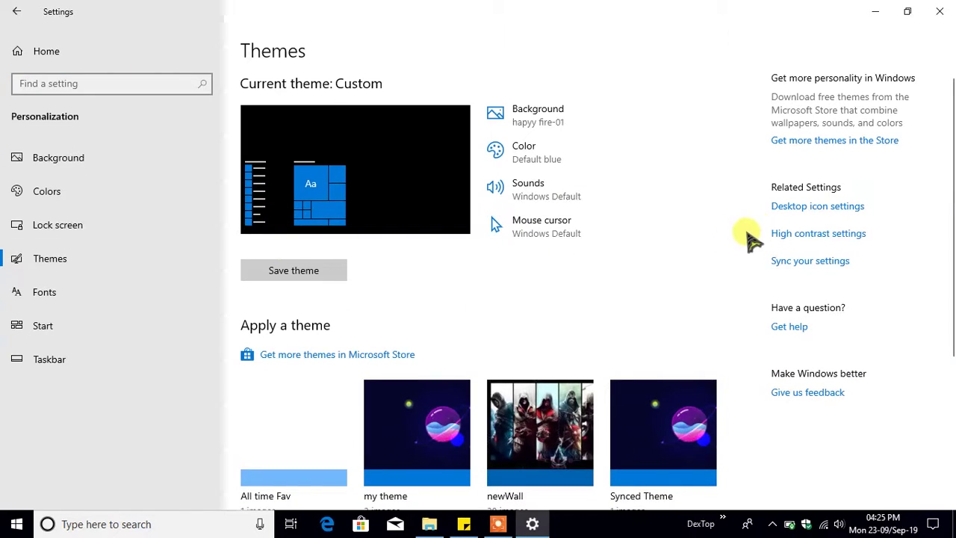
left_click(822, 210)
Enable the Control Panel desktop icon, apply the change, and close Settings
left_click_drag(277, 104, 420, 69)
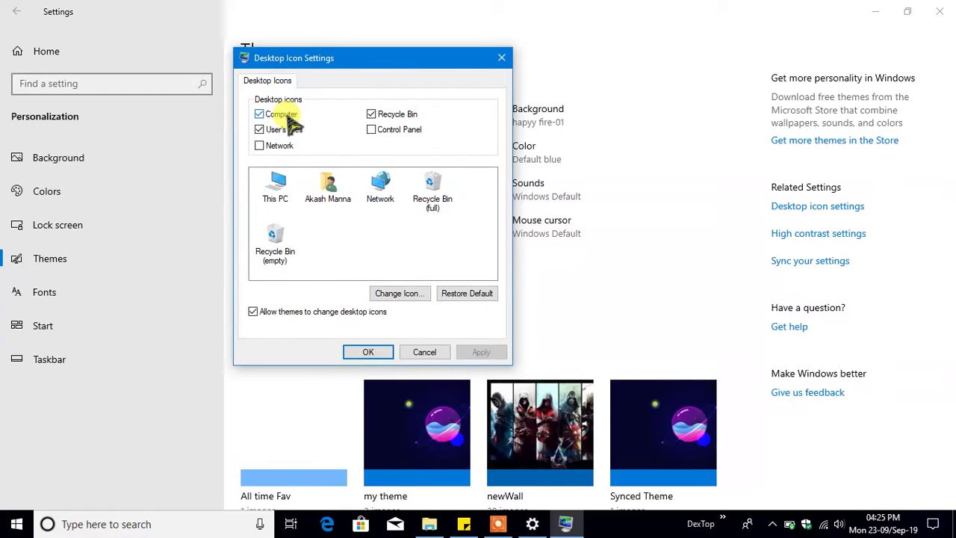
left_click(380, 136)
left_click(484, 351)
left_click(381, 352)
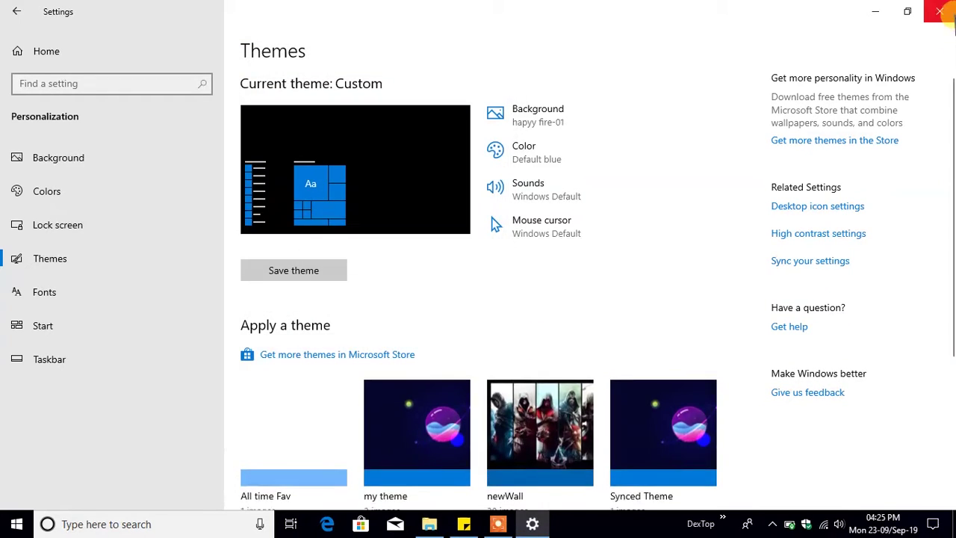
left_click(939, 11)
Return the This PC and Recycle Bin icons to their column and place Control Panel beside the user's folder icon
left_click_drag(88, 162, 34, 164)
left_click_drag(76, 22, 180, 96)
left_click_drag(340, 283, 25, 372)
left_click_drag(193, 112, 100, 22)
right_click(367, 35)
left_click(389, 73)
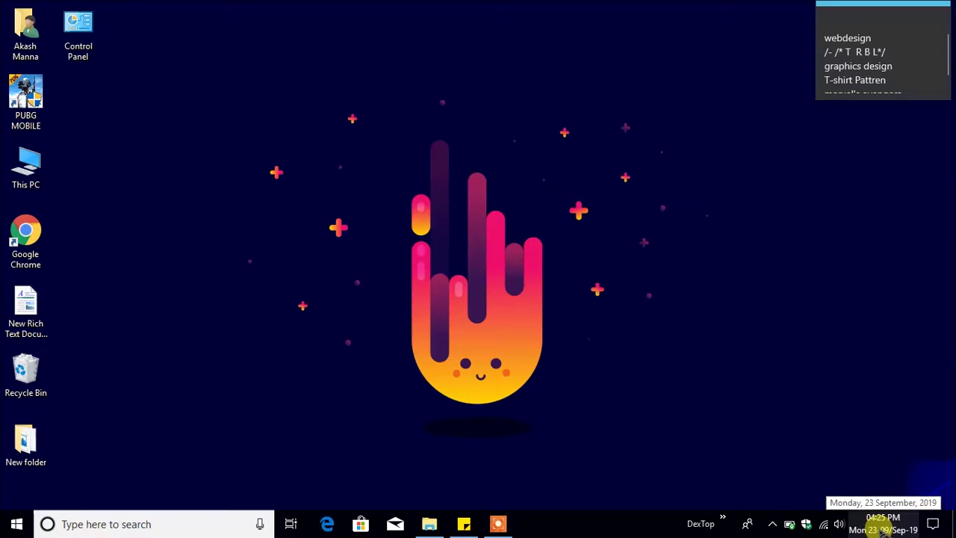
Open the action center to view its notifications and quick actions, and close it
left_click(934, 525)
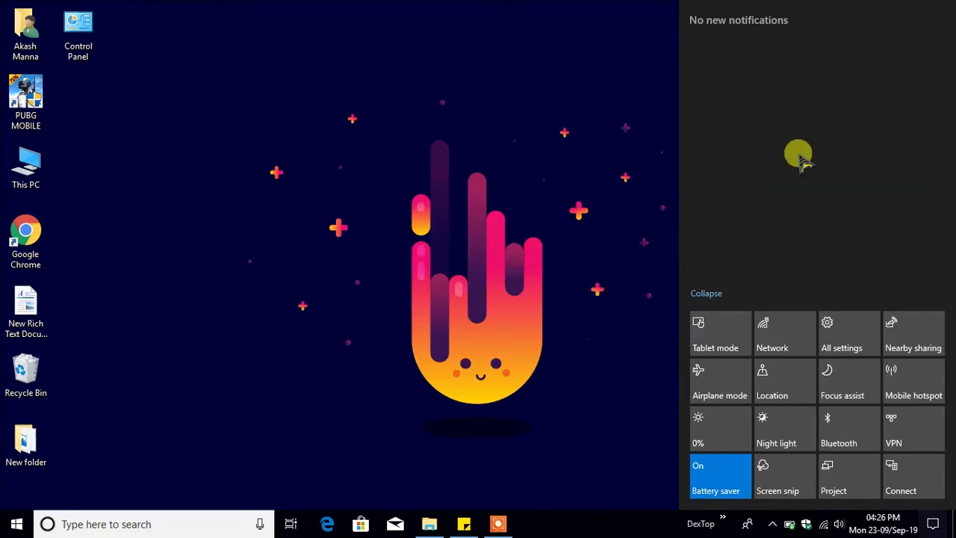
left_click(933, 525)
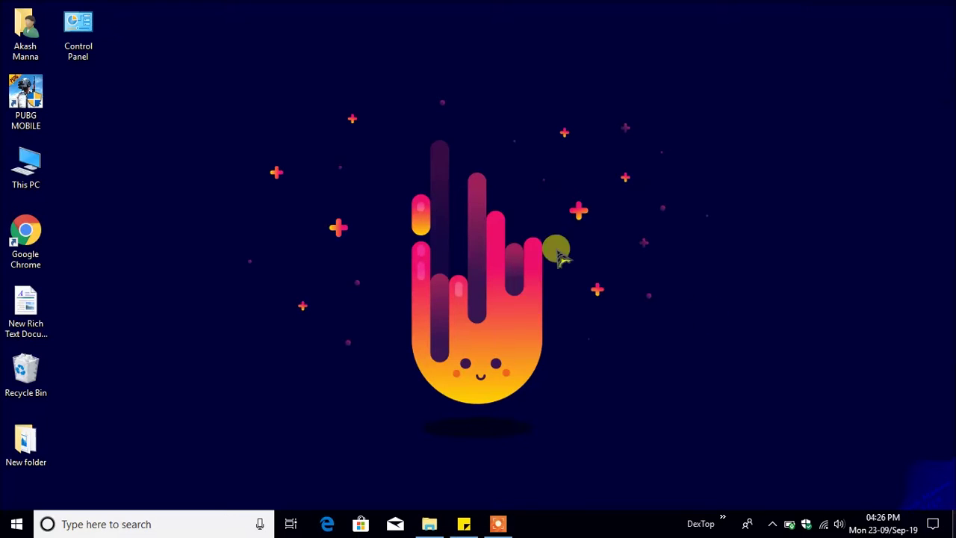
Bring up File Explorer as a smaller floating window, show the Desktop folder in it, and reposition it beside the desktop icons
left_click(432, 525)
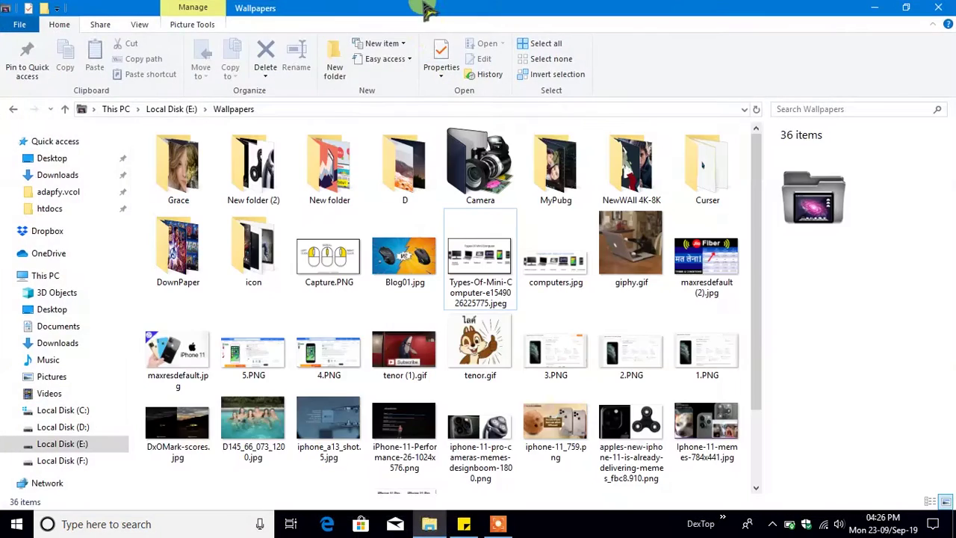
left_click_drag(426, 11, 427, 60)
left_click(167, 209)
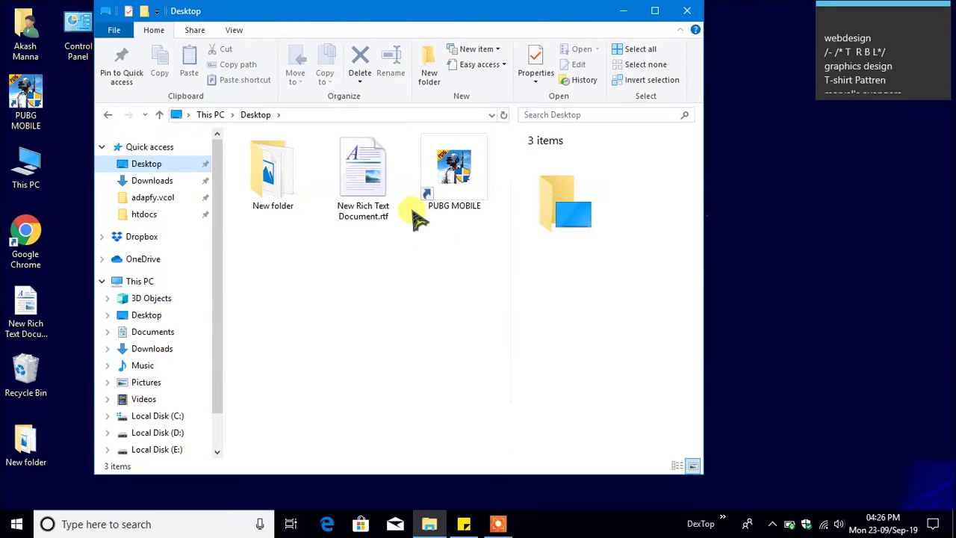
left_click_drag(301, 16, 401, 34)
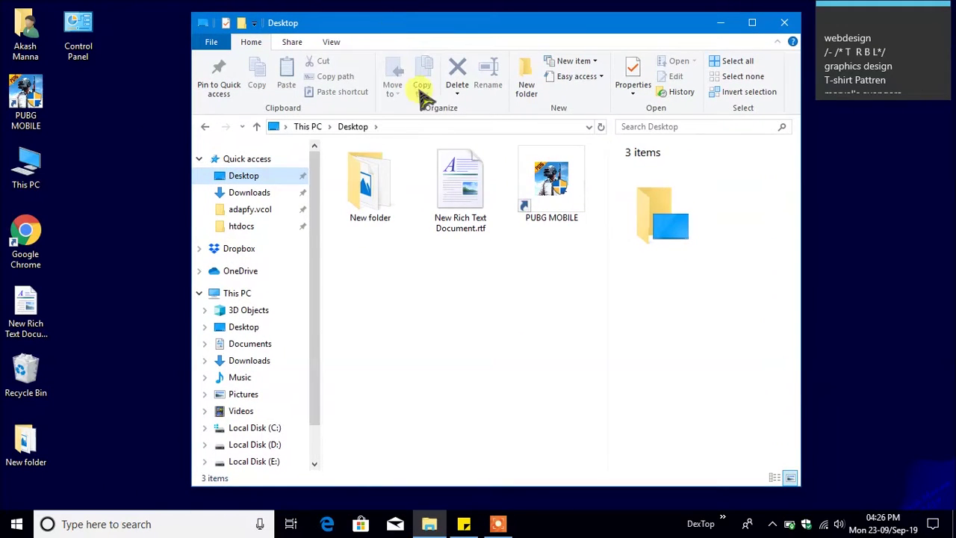
Hide the open windows to show the desktop, restore them, and close the File Explorer window
left_click(949, 516)
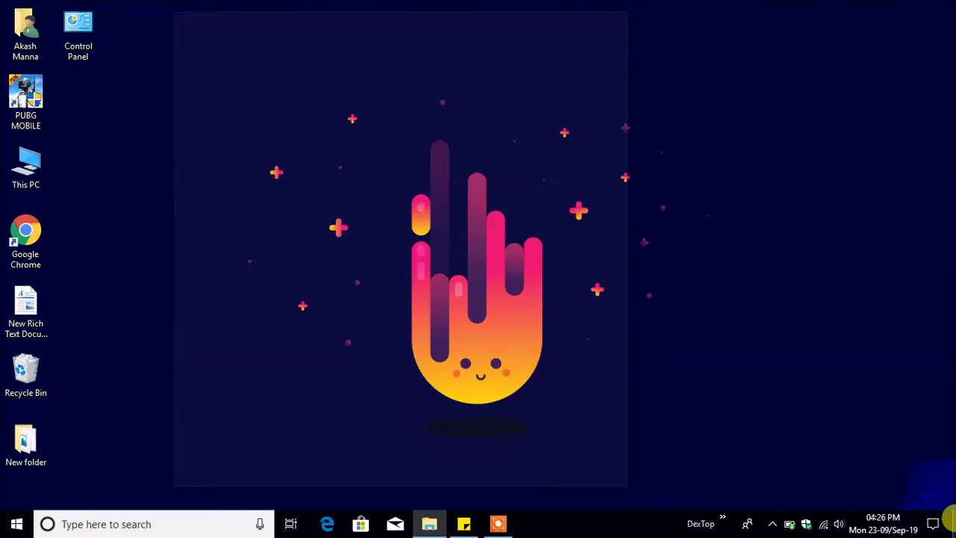
left_click(949, 517)
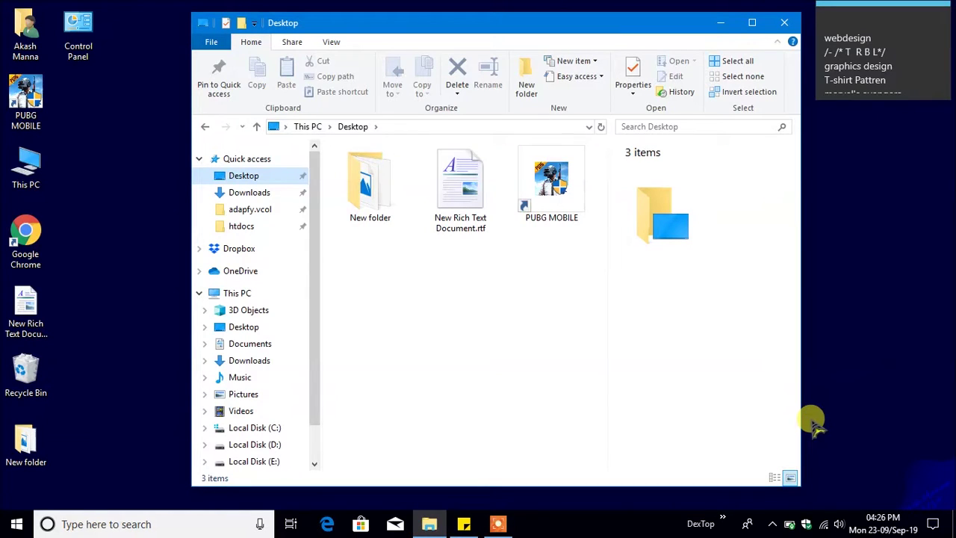
left_click(783, 23)
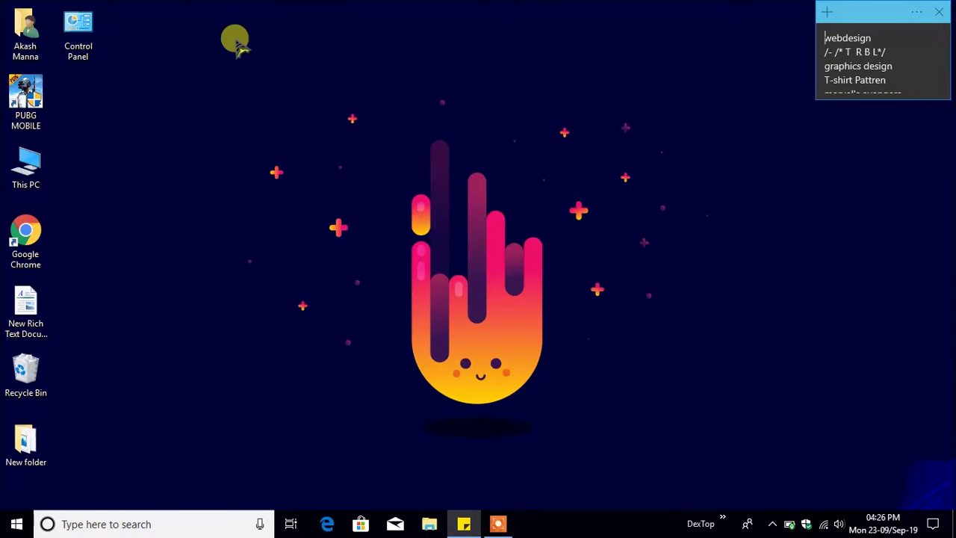
left_click_drag(111, 2, 831, 499)
right_click(448, 64)
left_click(478, 106)
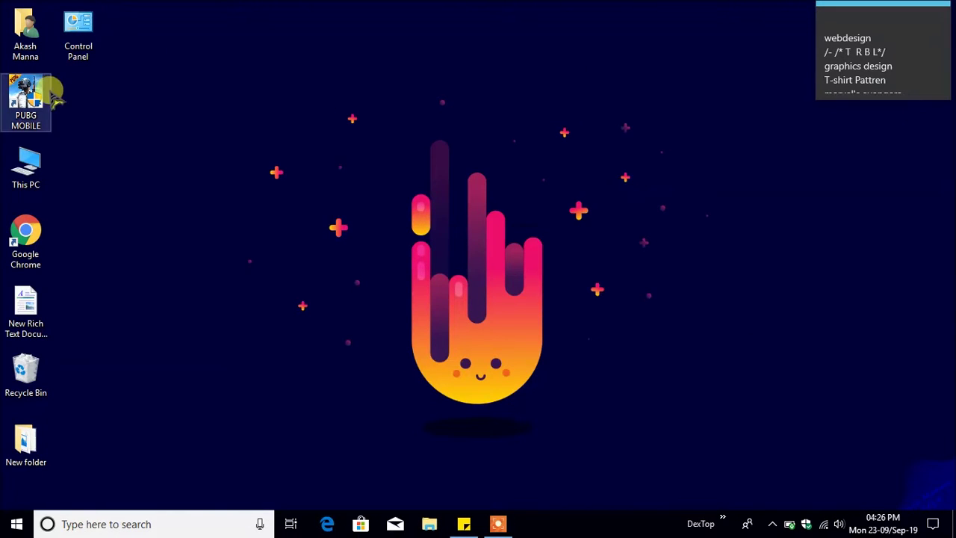
Open Windows Settings from the Start menu as a floating window and go to the Personalization category
left_click(16, 522)
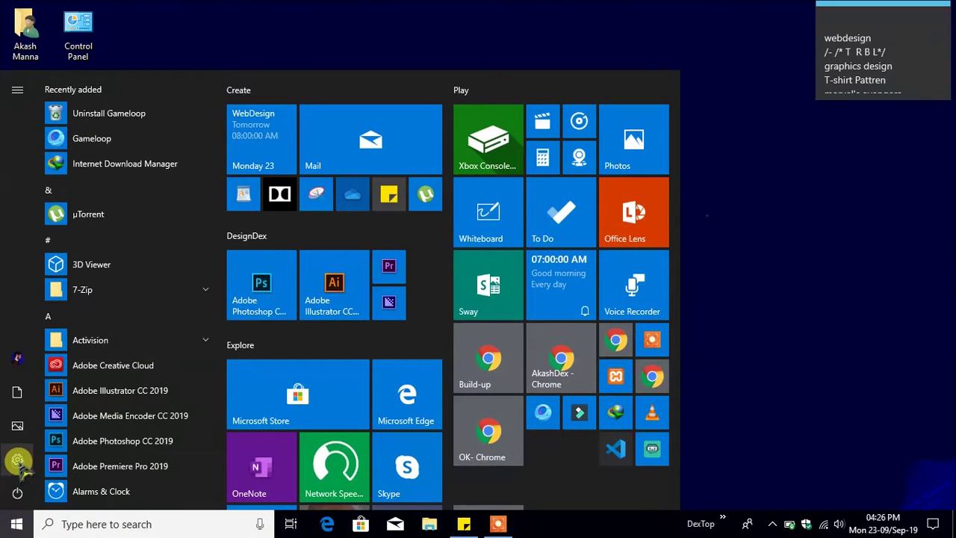
left_click(18, 461)
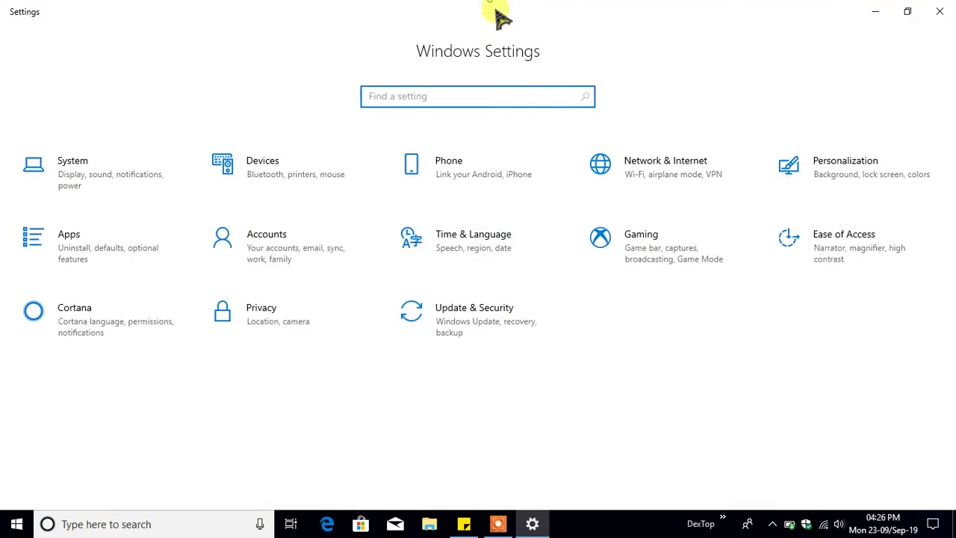
left_click_drag(501, 16, 657, 26)
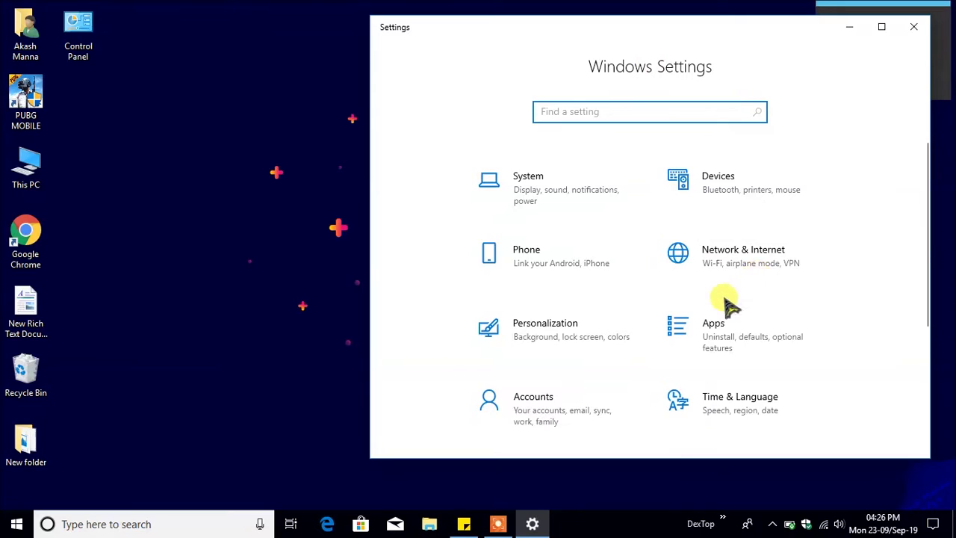
scroll(673, 328, "down", 3)
scroll(712, 365, "up", 2)
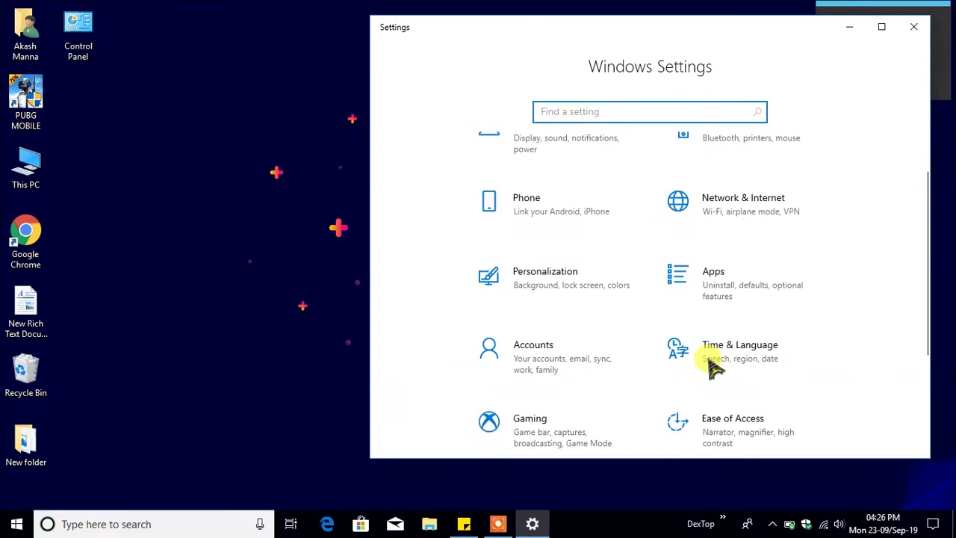
scroll(719, 299, "up", 1)
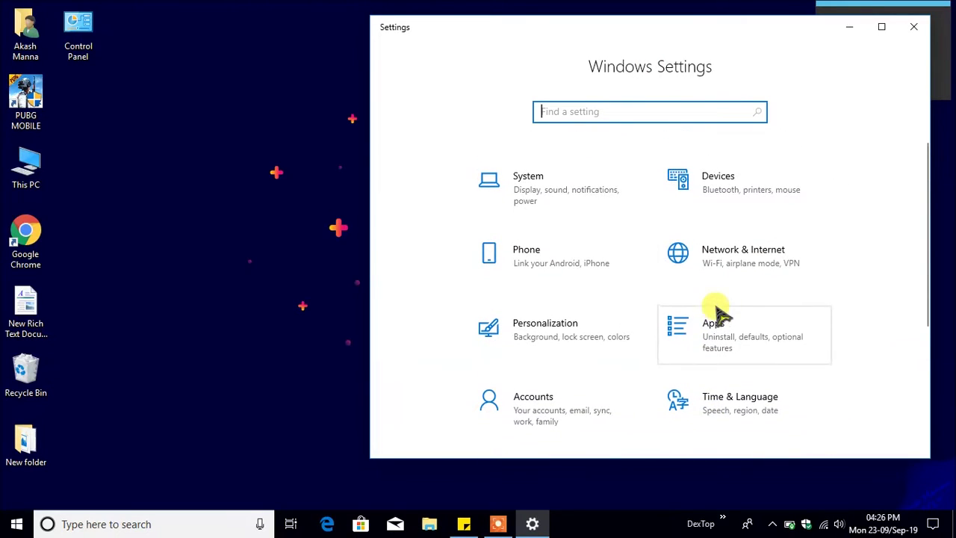
left_click(525, 342)
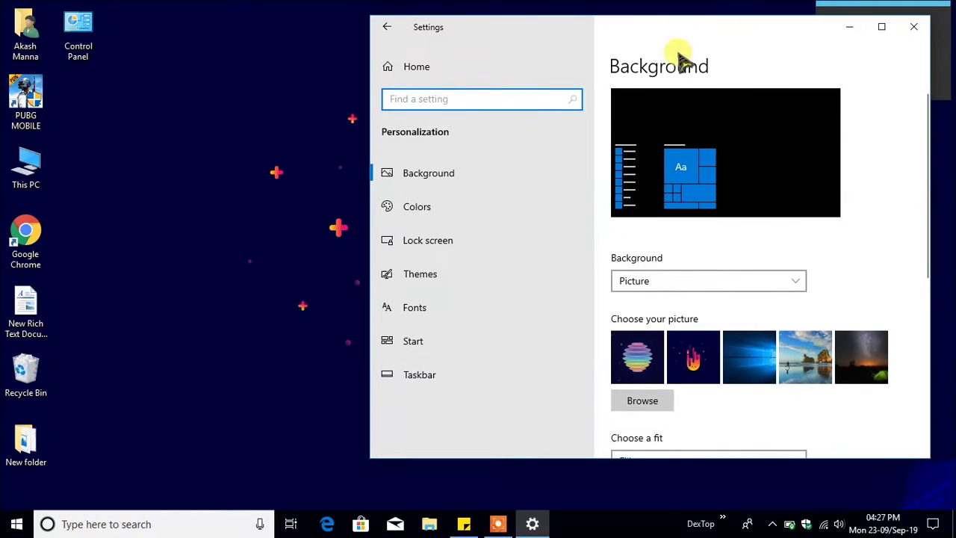
Set the striped sphere picture as the desktop background and move Settings aside to reveal the desktop
double_click(732, 33)
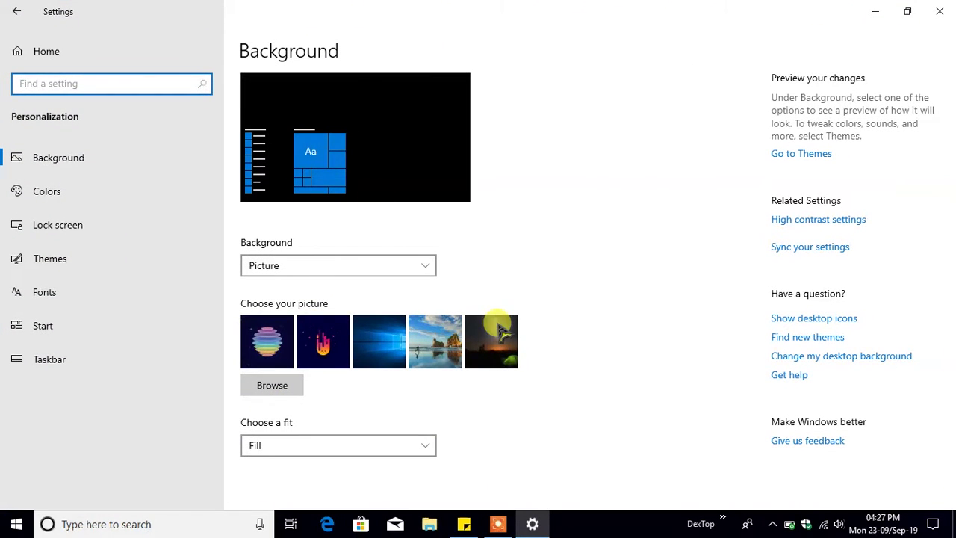
left_click(269, 341)
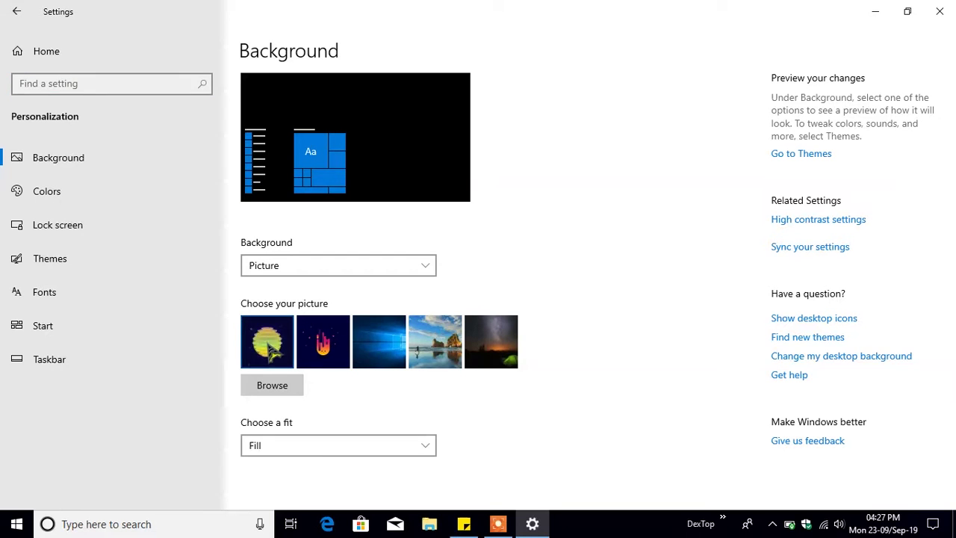
left_click_drag(514, 9, 706, 36)
Open This PC from the desktop and browse to the DownPaper folder inside Wallpapers on Local Disk (E:)
double_click(31, 179)
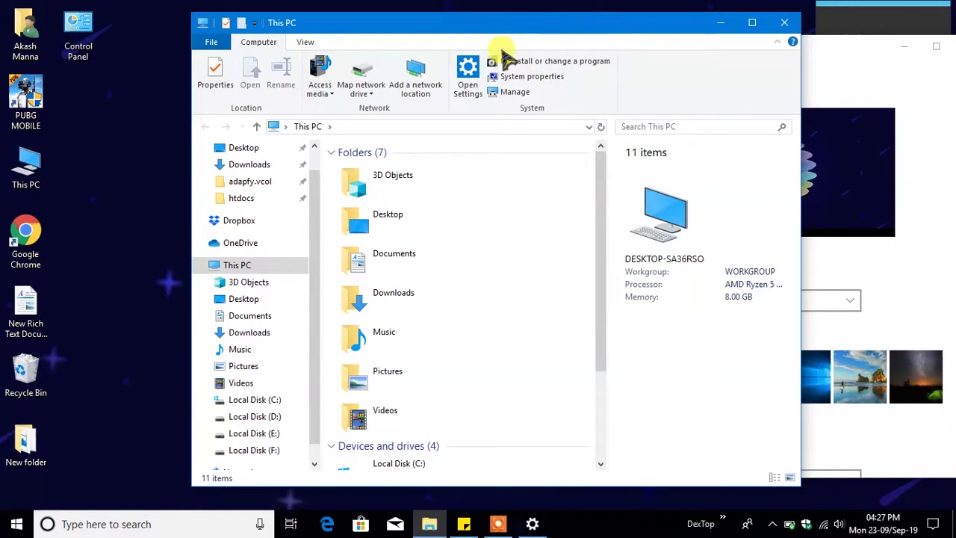
left_click_drag(596, 26, 707, 14)
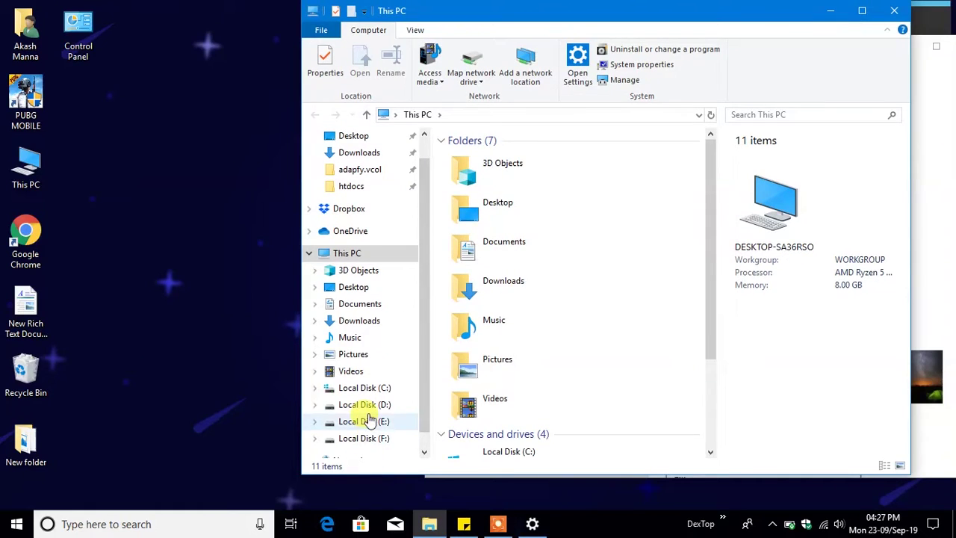
left_click(364, 421)
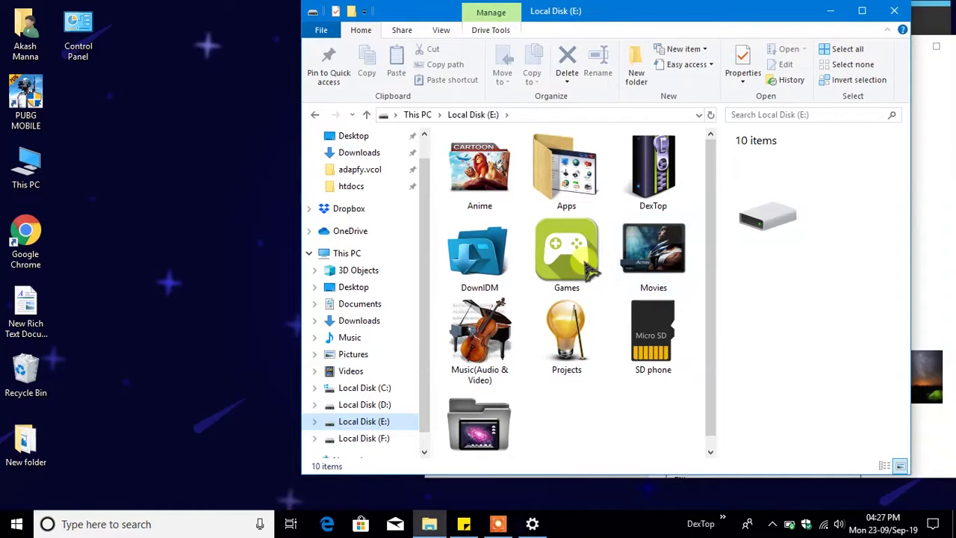
double_click(478, 419)
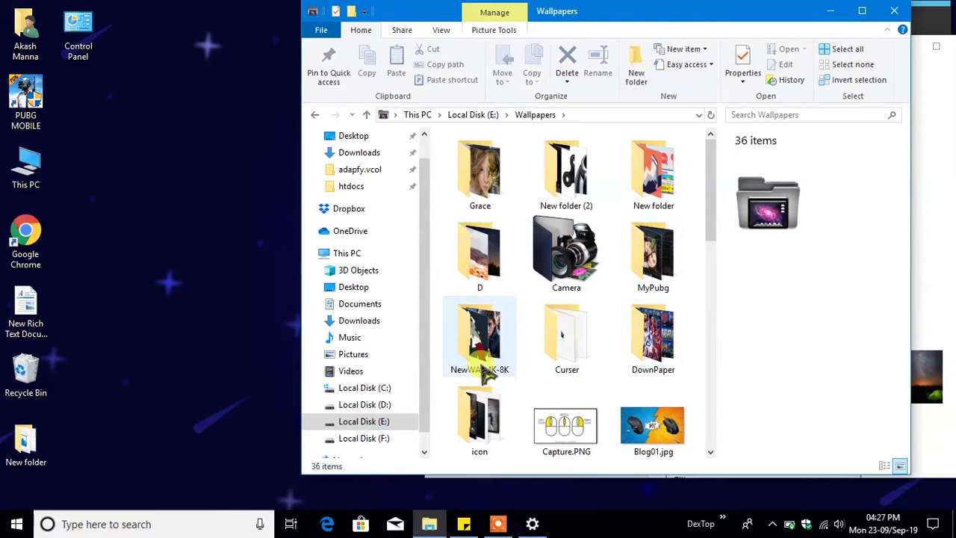
double_click(657, 351)
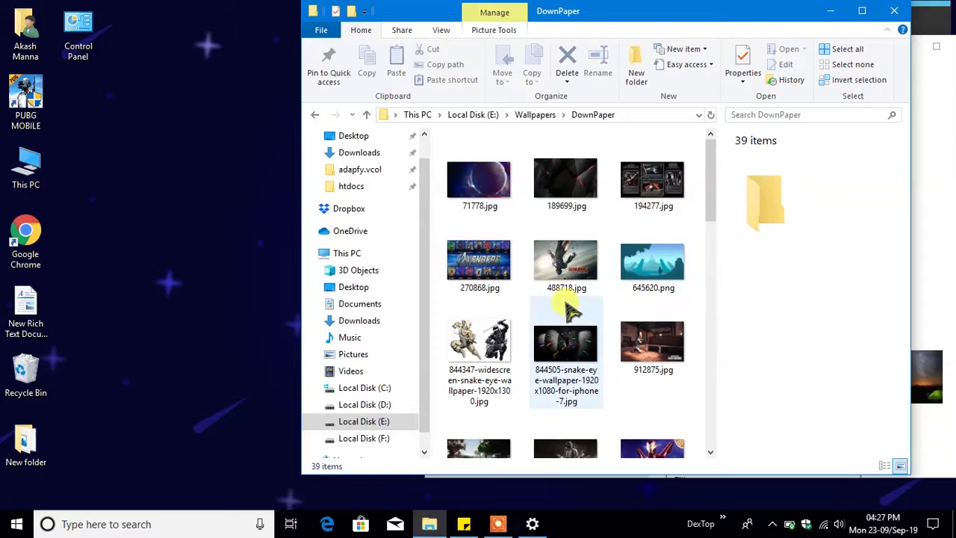
Set 270868.jpg as the desktop background and minimize the File Explorer window
left_click(456, 258)
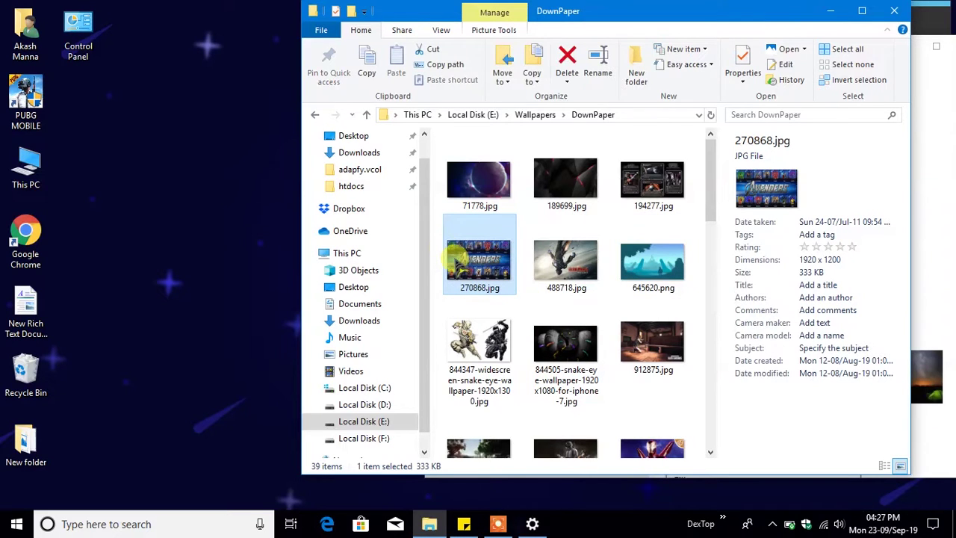
right_click(457, 260)
right_click(455, 260)
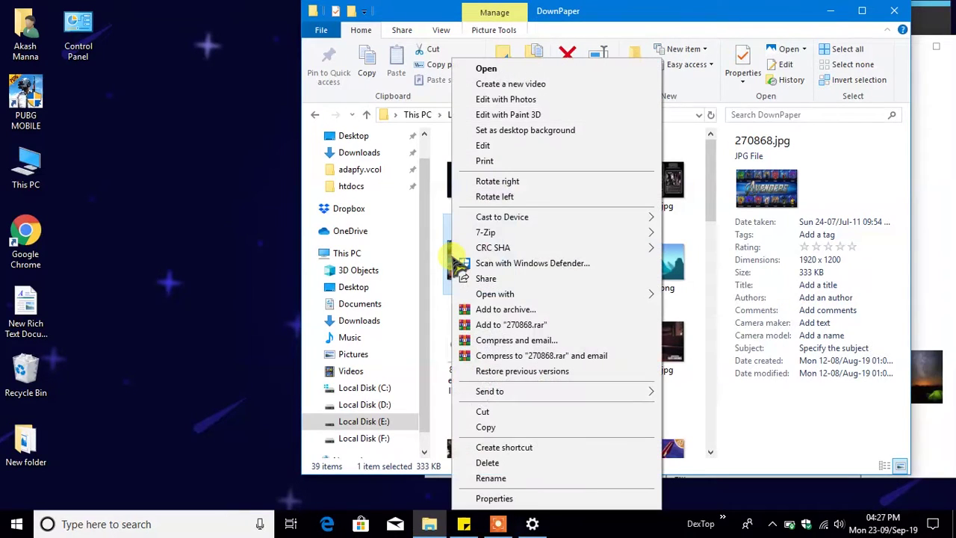
left_click(532, 133)
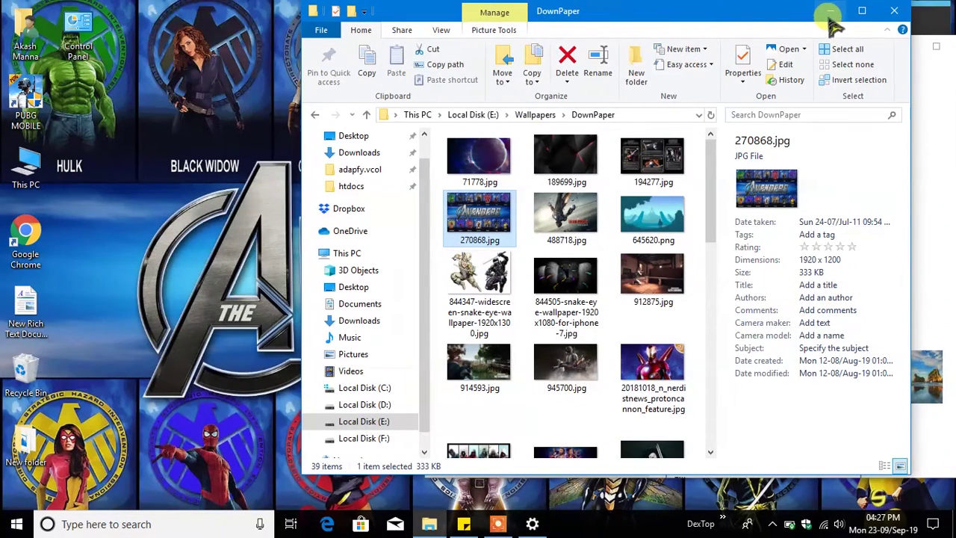
left_click(830, 13)
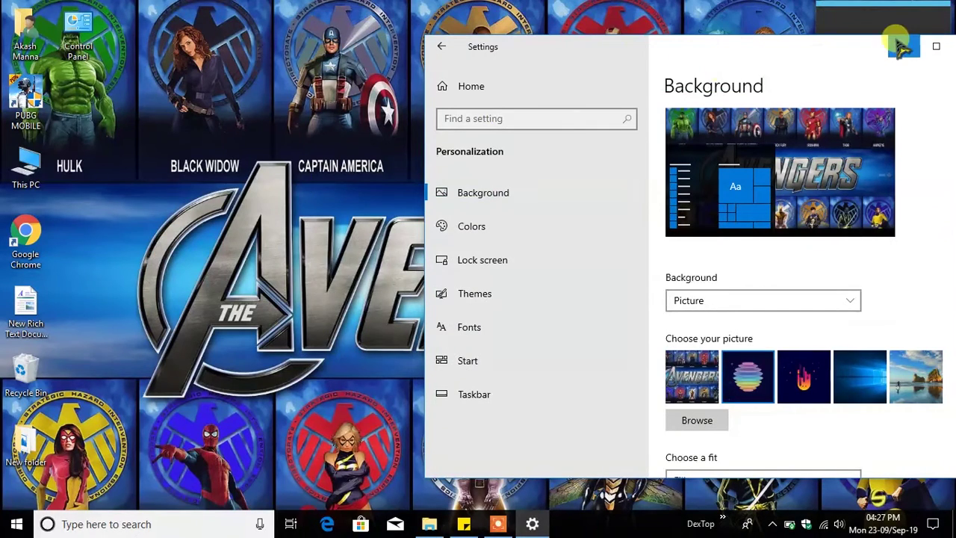
Open the Colors page of Personalization and restore Settings to a floating window over the desktop
double_click(783, 47)
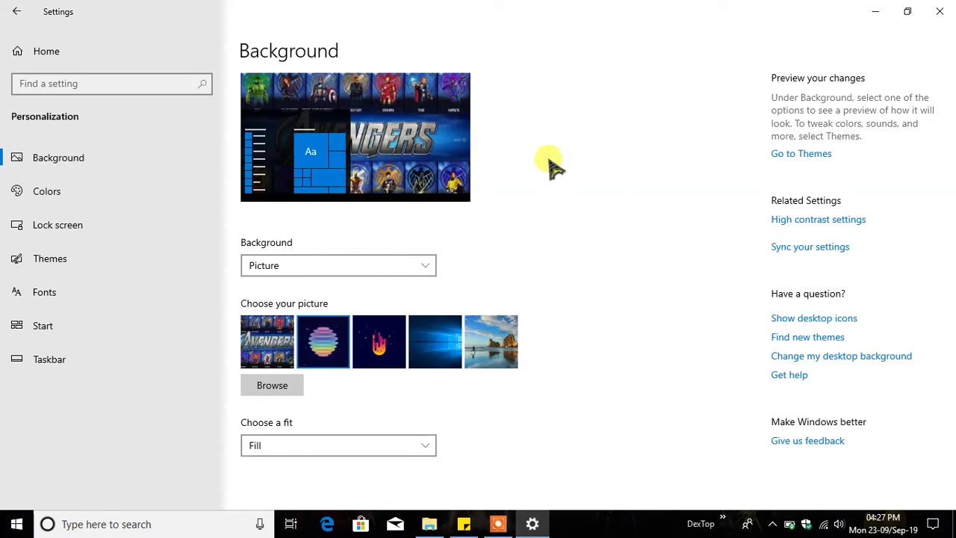
left_click(96, 196)
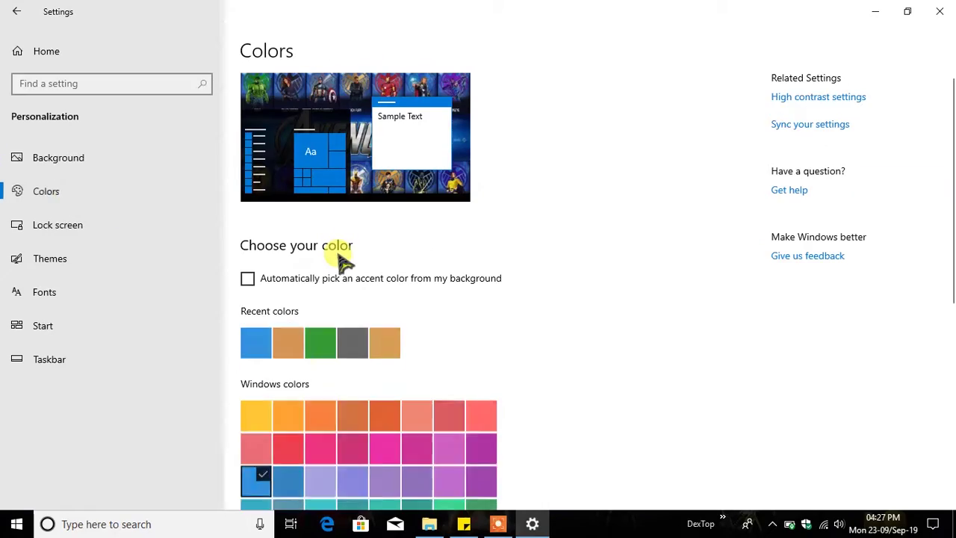
left_click_drag(448, 11, 483, 42)
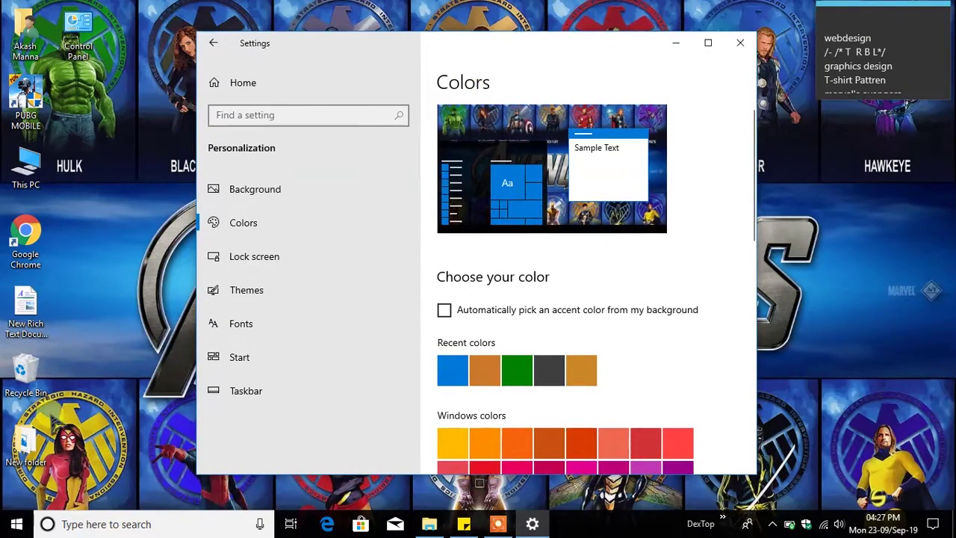
Bring the DownPaper window forward to view its title bar color, move it lower, and switch back to Settings
left_click(430, 523)
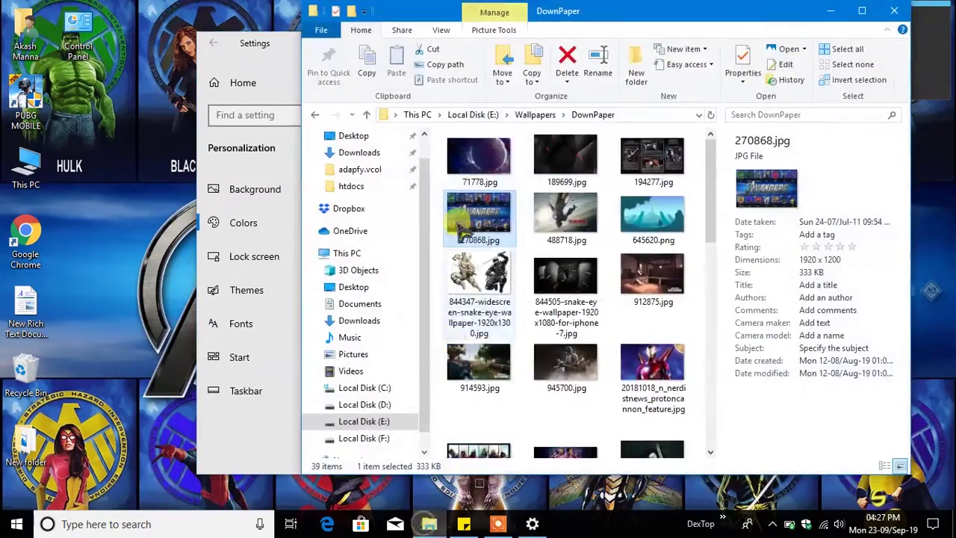
left_click_drag(598, 17, 620, 69)
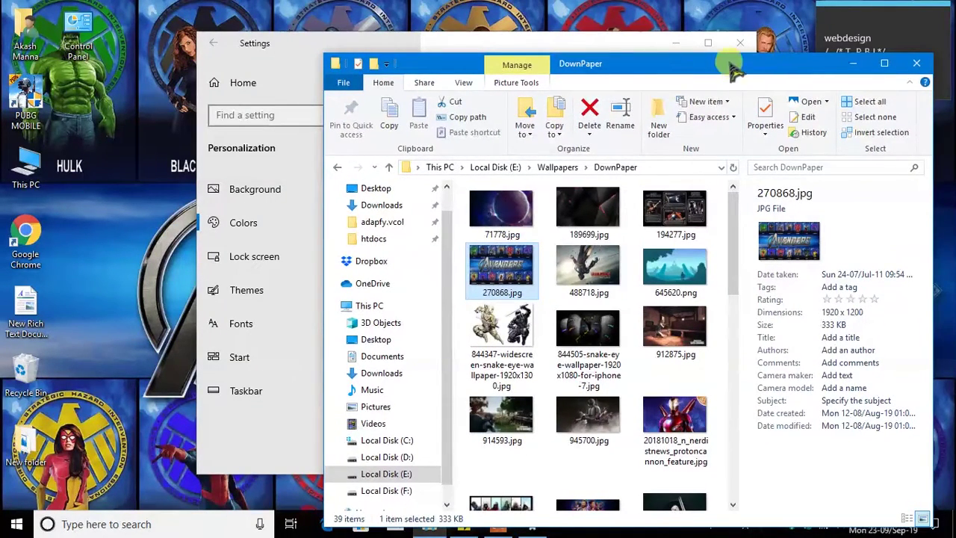
left_click(449, 42)
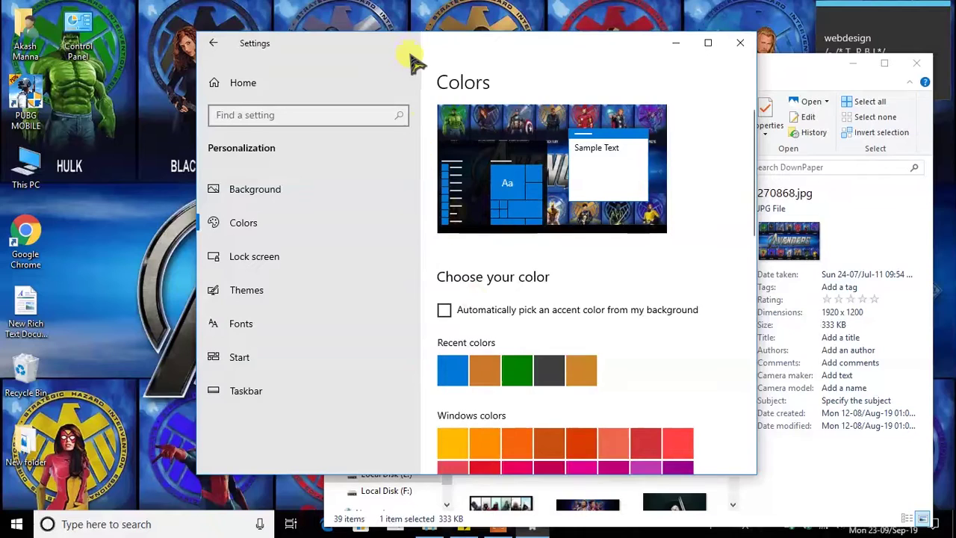
Maximize Settings and choose the dark green at the end of the fourth row of Windows colors as the accent color
left_click_drag(388, 46, 330, 3)
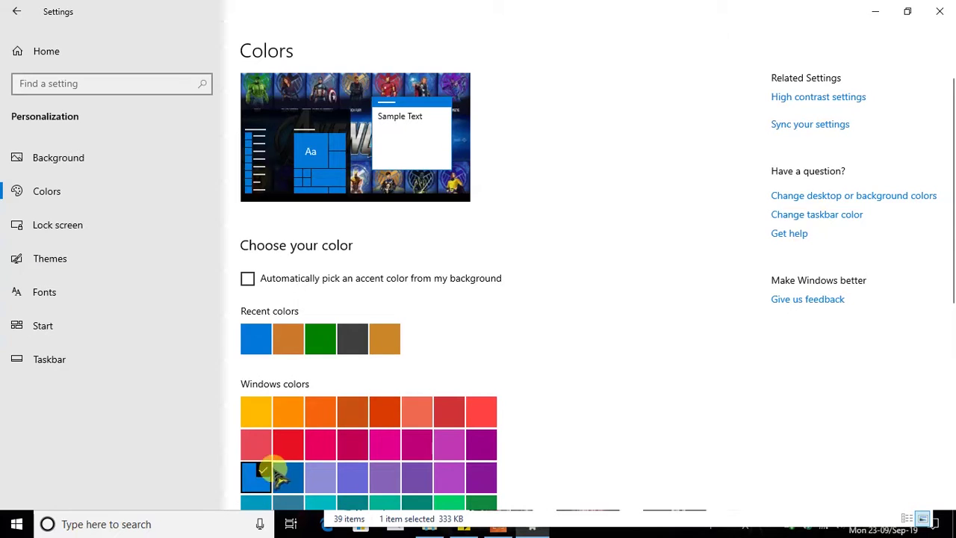
scroll(422, 367, "down", 3)
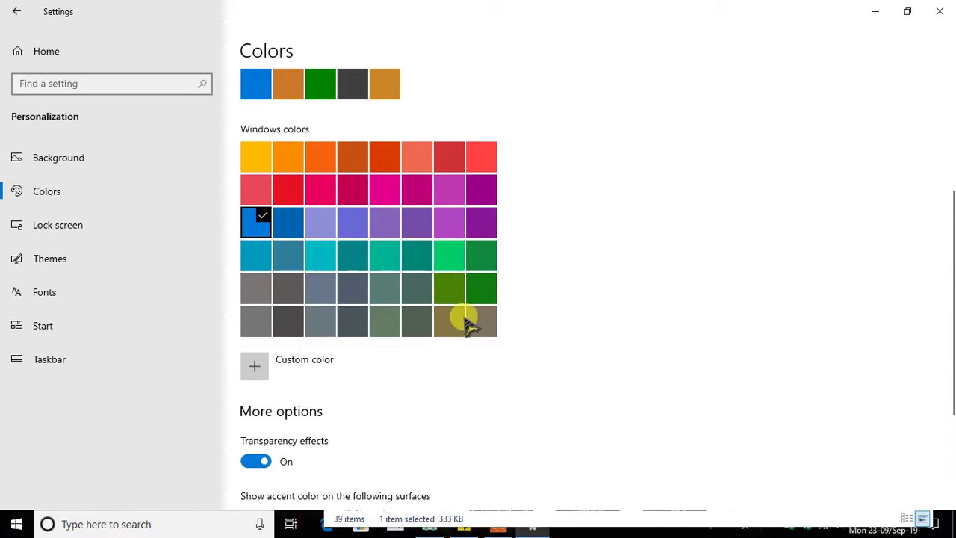
left_click(484, 270)
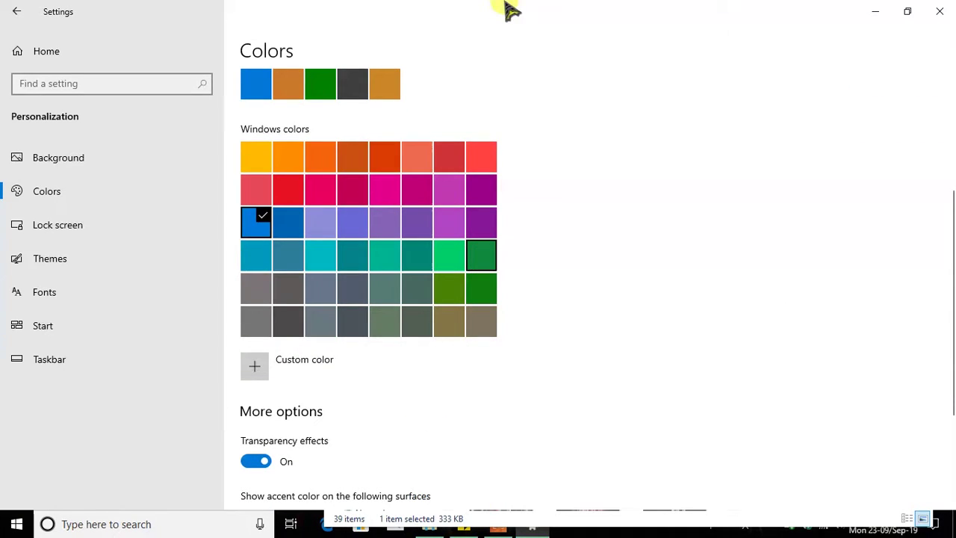
Restore Settings to a floating window, bring the DownPaper window forward to view its title bar color, move it higher, and return to Settings
double_click(510, 9)
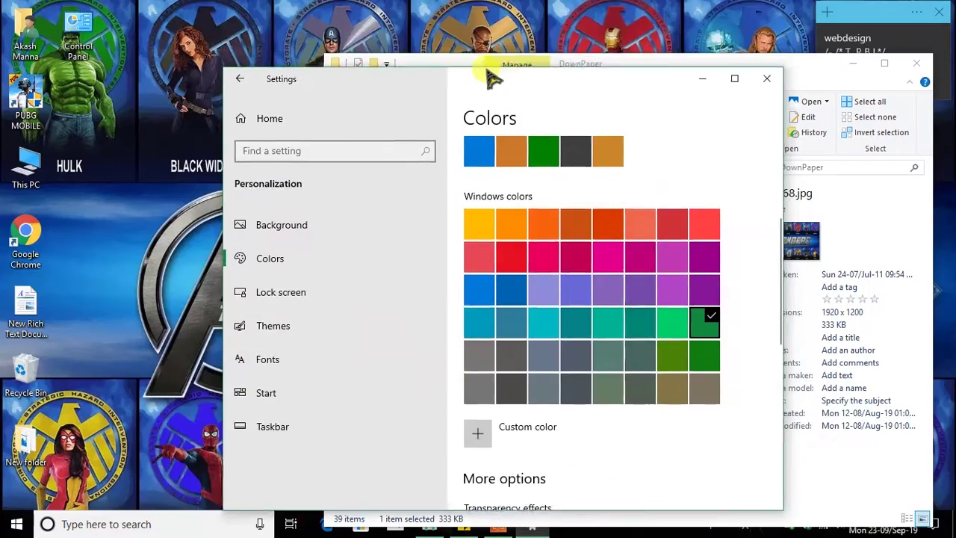
left_click(780, 71)
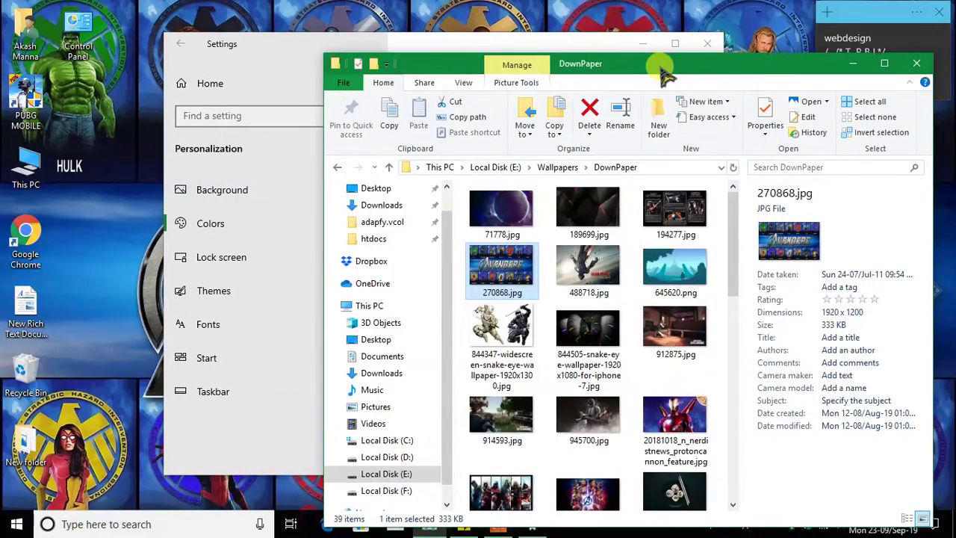
left_click_drag(664, 75, 650, 38)
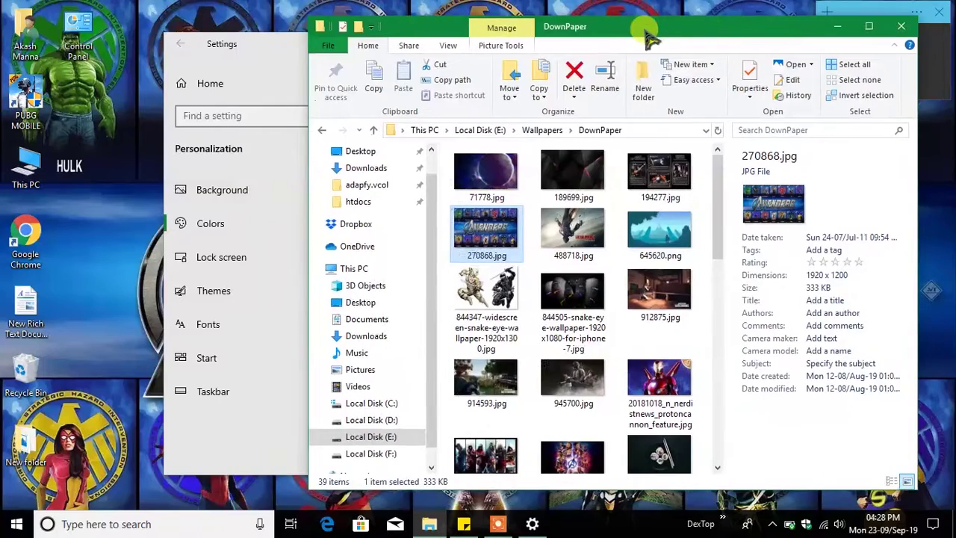
left_click(295, 51)
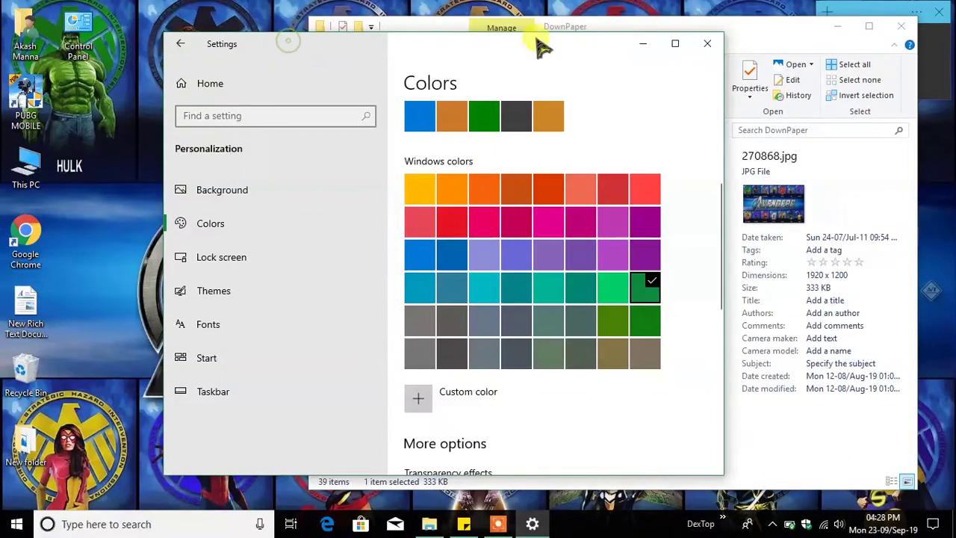
Set the accent color to blue, the first of the recent colors, and check it on the DownPaper window's title bar
left_click(672, 43)
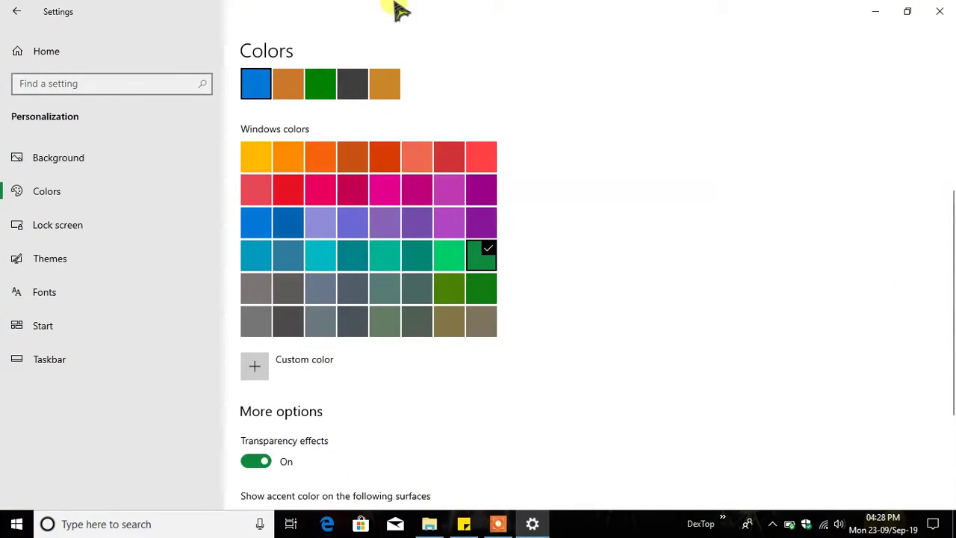
left_click_drag(363, 15, 353, 90)
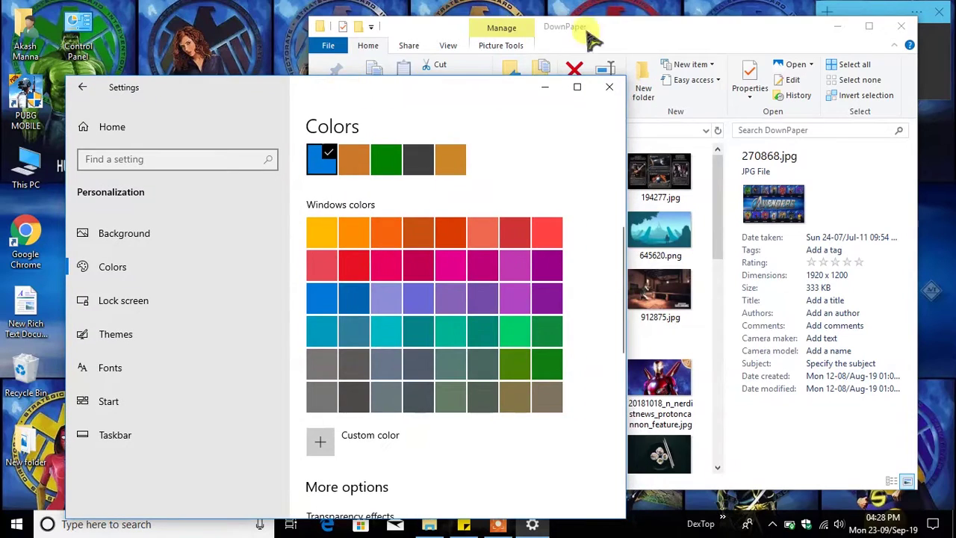
left_click(631, 21)
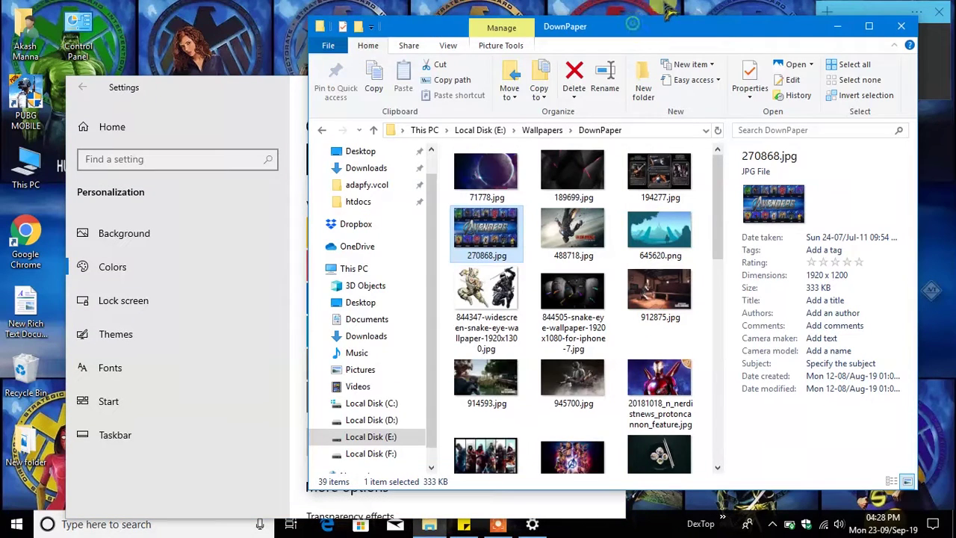
left_click(281, 93)
left_click(576, 85)
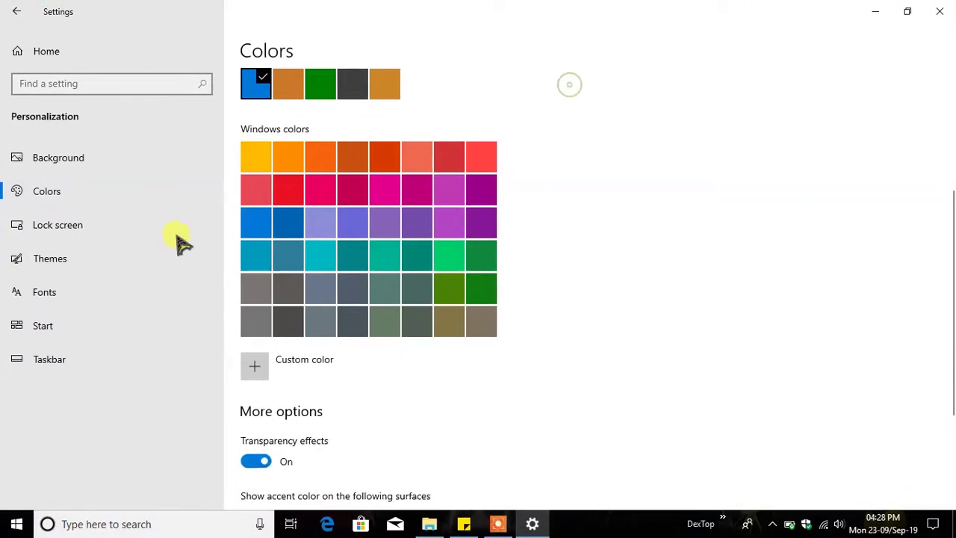
Open the Themes page of Personalization and look through the available themes and the related settings
left_click(93, 268)
scroll(426, 256, "down", 3)
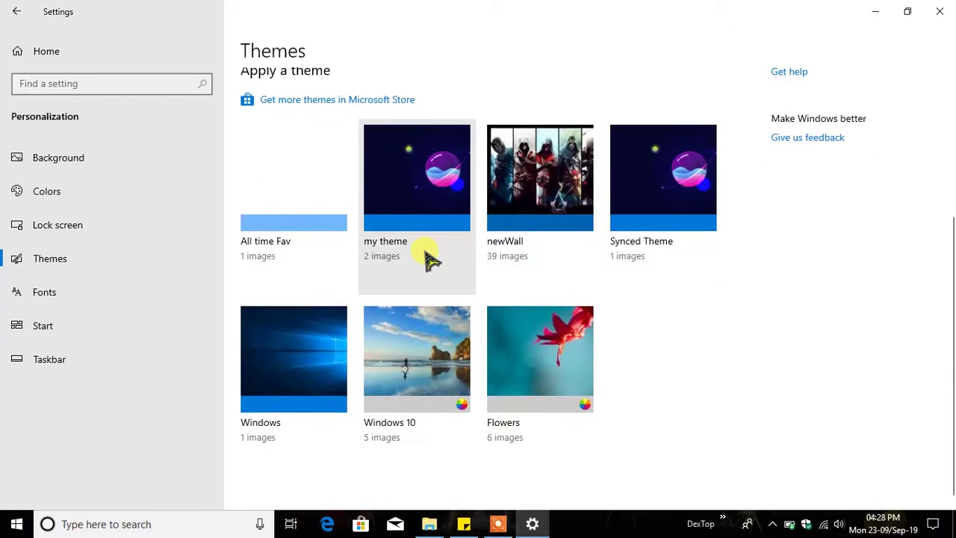
scroll(441, 291, "up", 4)
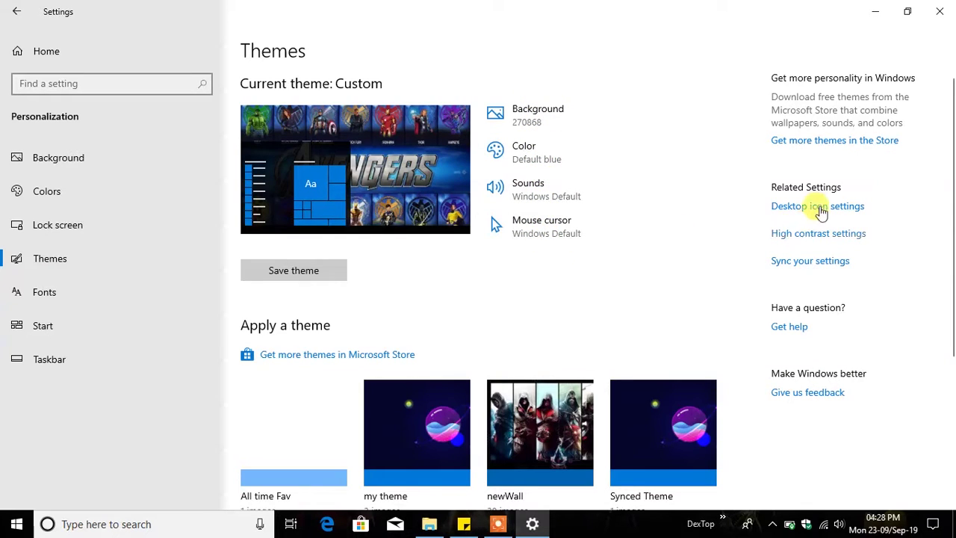
Open the settings for which folders appear on Start and compare them with the folder shortcuts in the Start menu
left_click(101, 329)
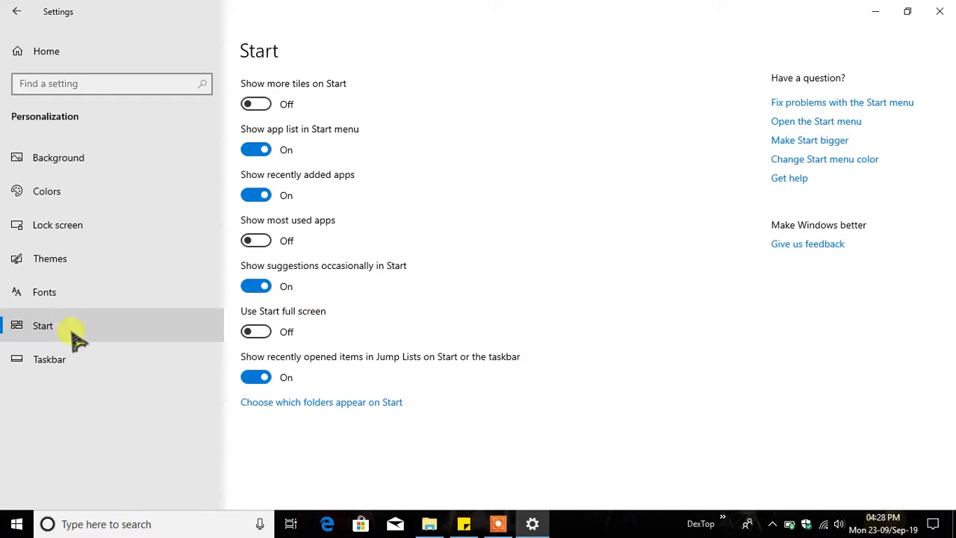
left_click(357, 403)
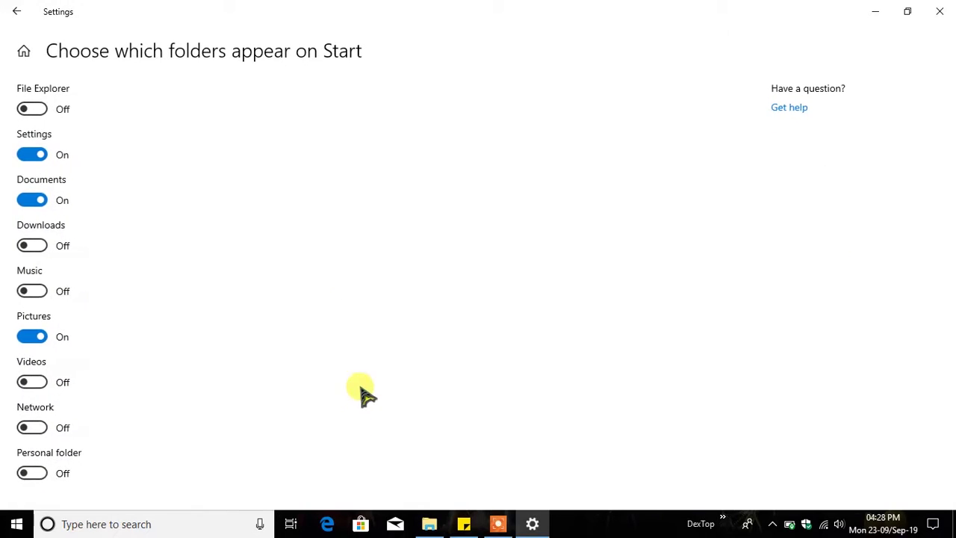
left_click(6, 527)
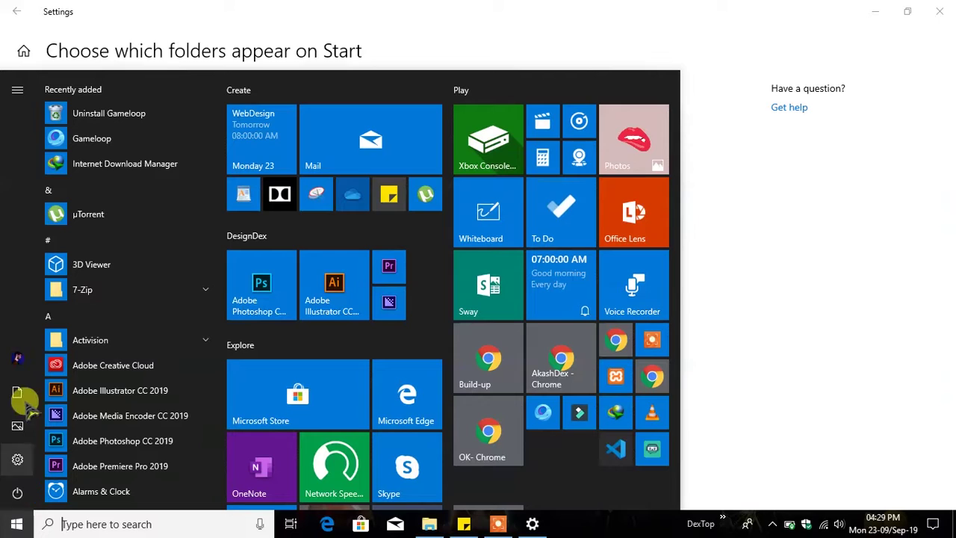
left_click(161, 10)
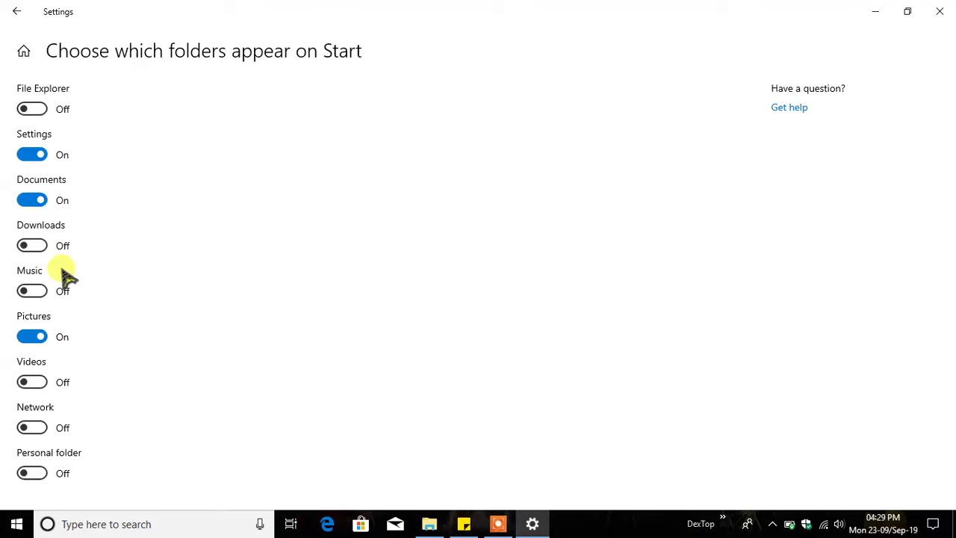
Turn on the Downloads, Music and Videos folders for Start and check their shortcuts in the Start menu
left_click(31, 246)
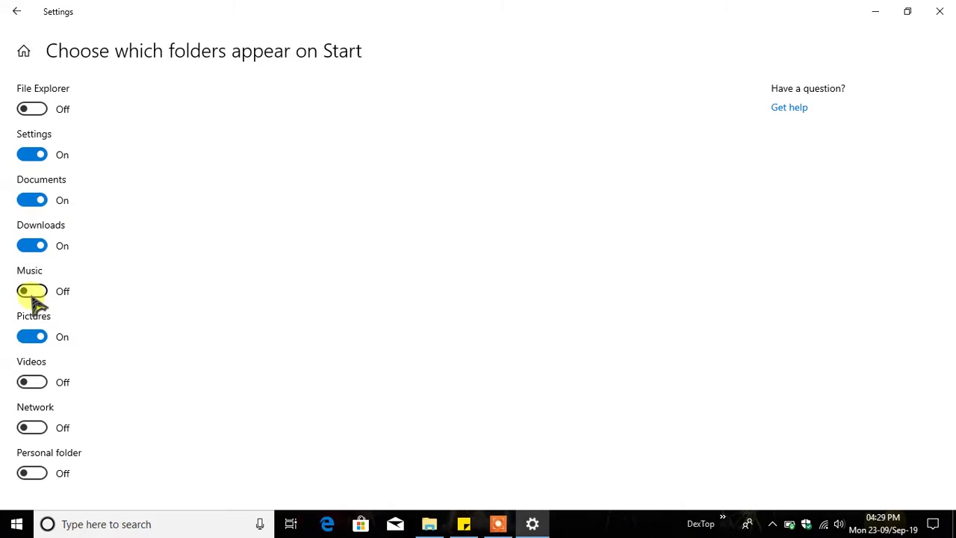
left_click(16, 524)
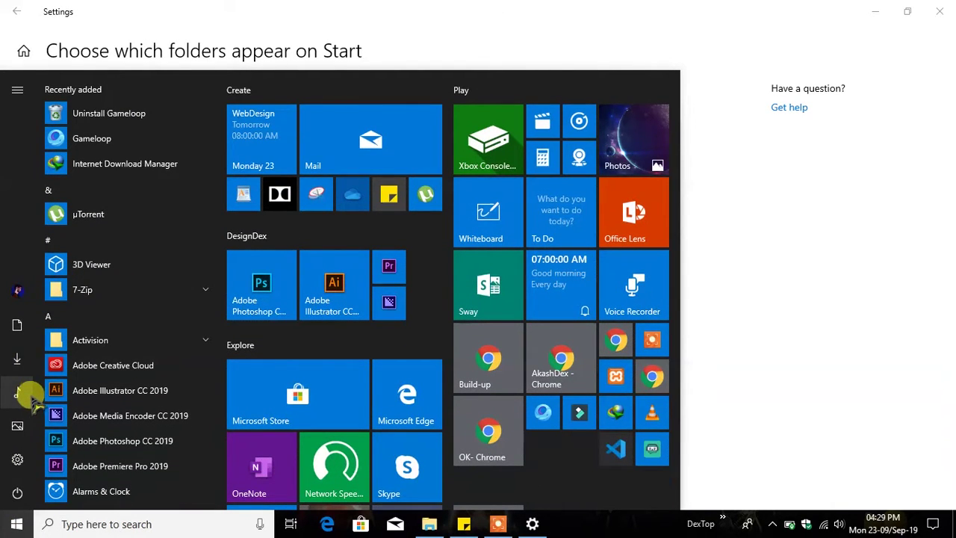
left_click(328, 9)
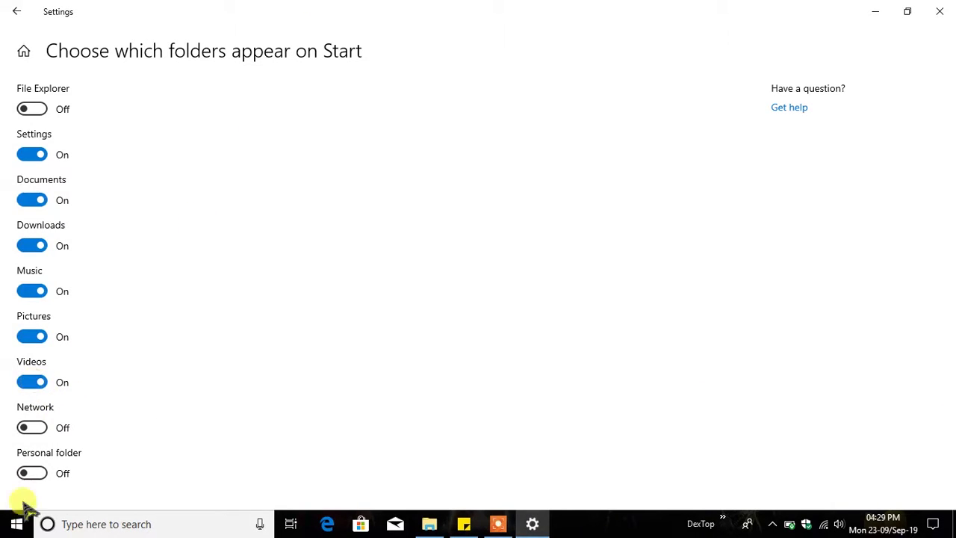
left_click(16, 523)
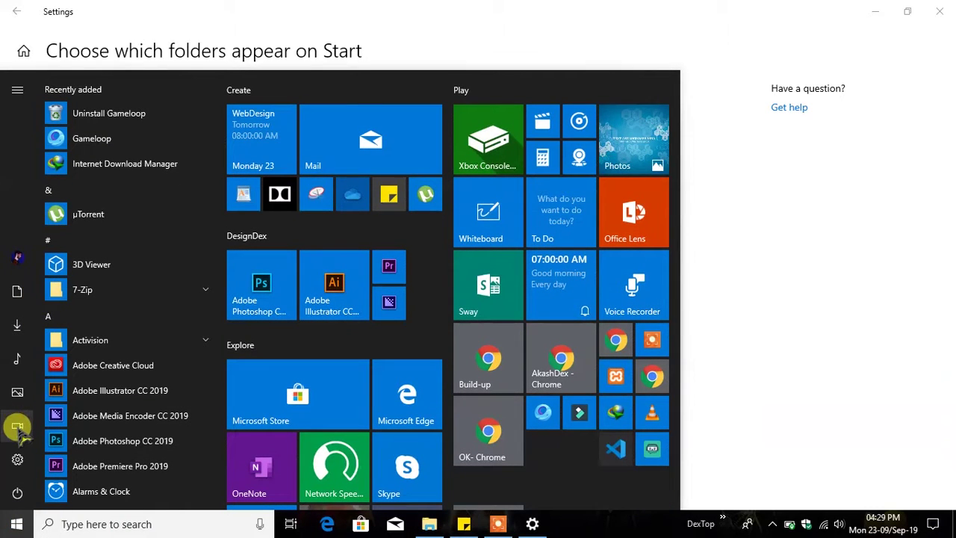
left_click(405, 10)
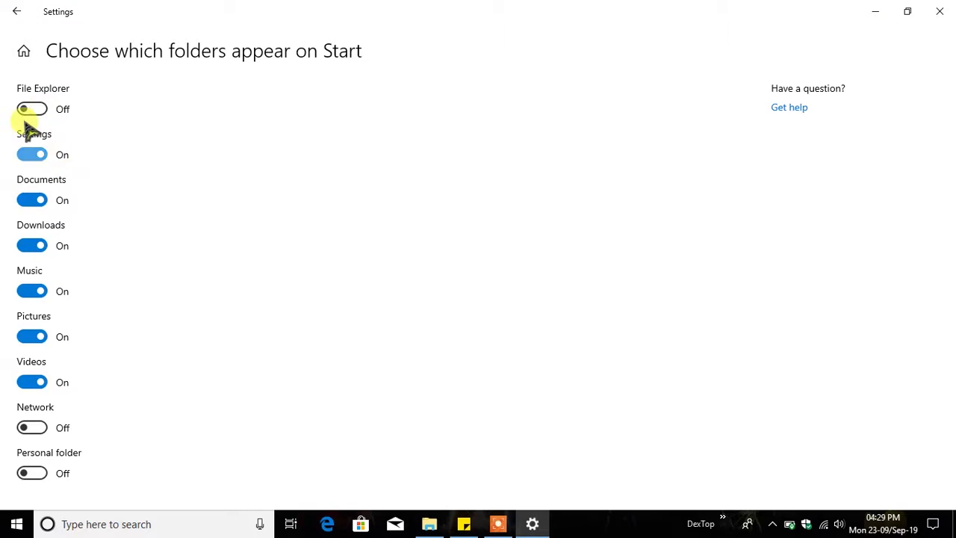
Try automatically hiding the taskbar in desktop mode with Settings floating over the desktop, and turn the option back off
left_click(16, 12)
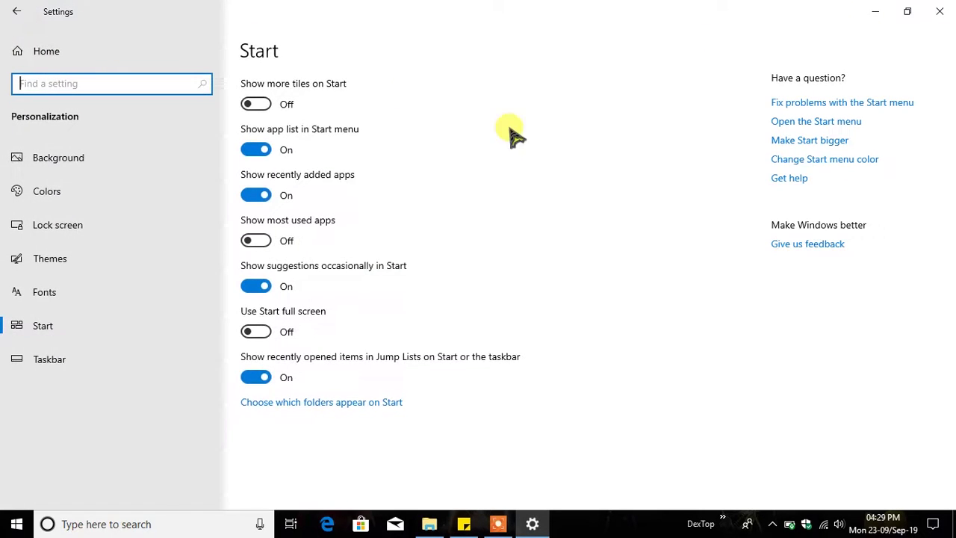
left_click(53, 351)
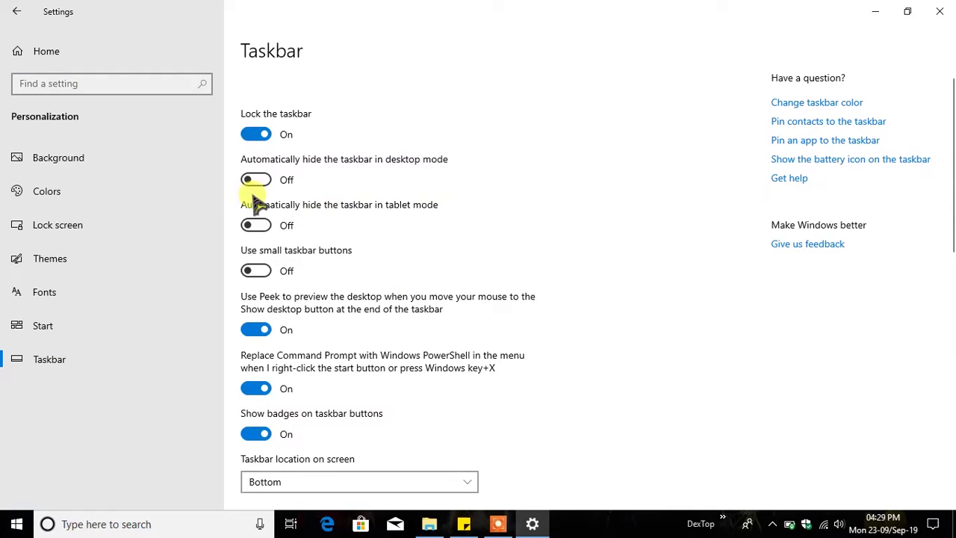
left_click(258, 180)
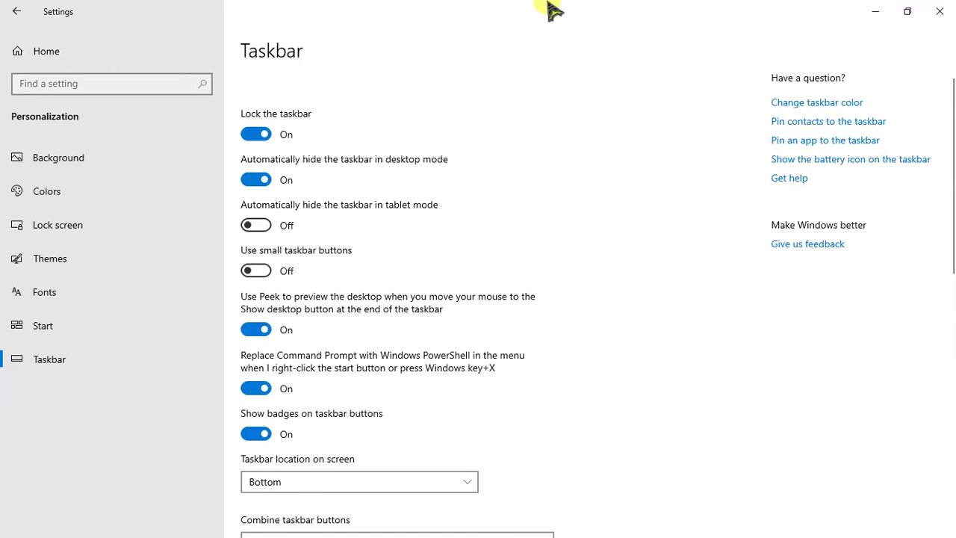
left_click_drag(546, 7, 546, 50)
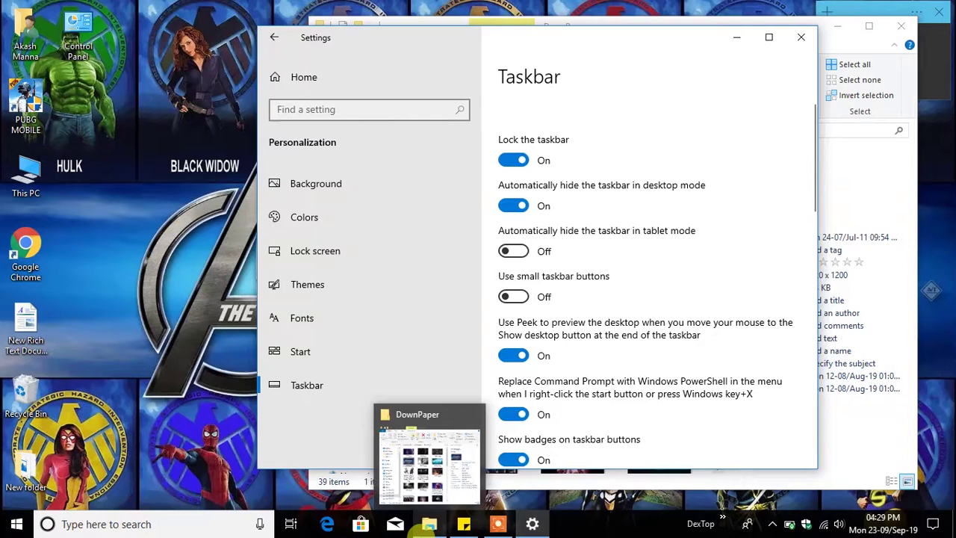
left_click(513, 206)
Look through the remaining Taskbar settings, move the Settings window higher, and briefly view the Start menu
scroll(597, 313, "down", 10)
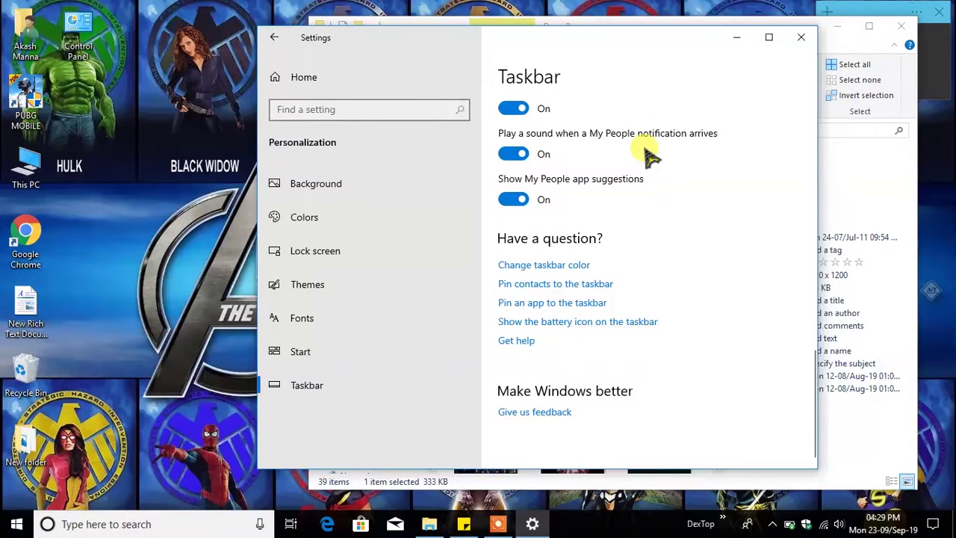
left_click_drag(630, 35, 618, 16)
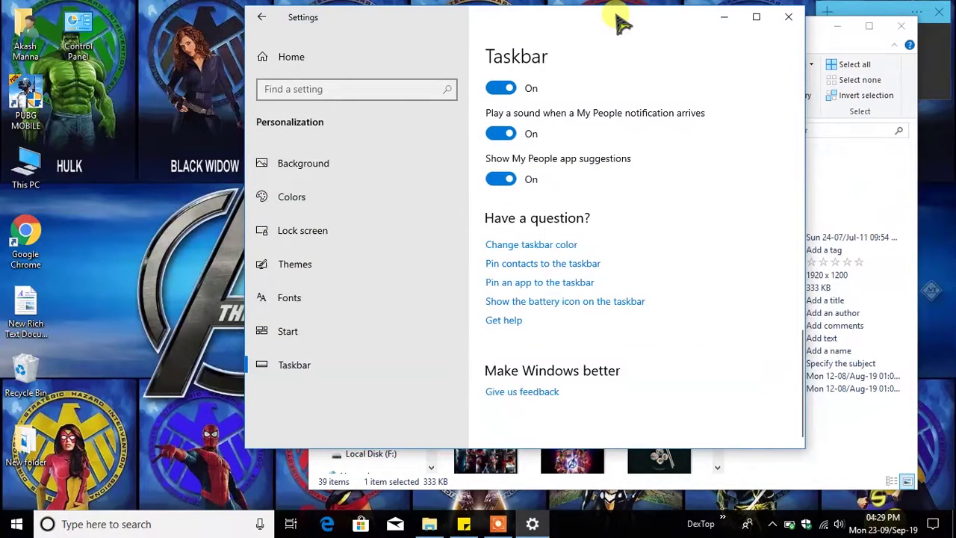
left_click(5, 528)
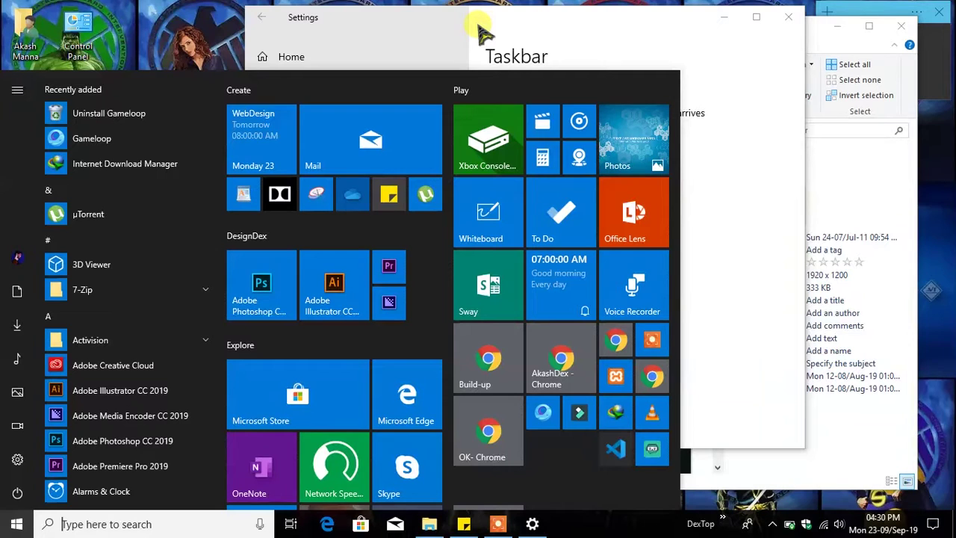
left_click(436, 15)
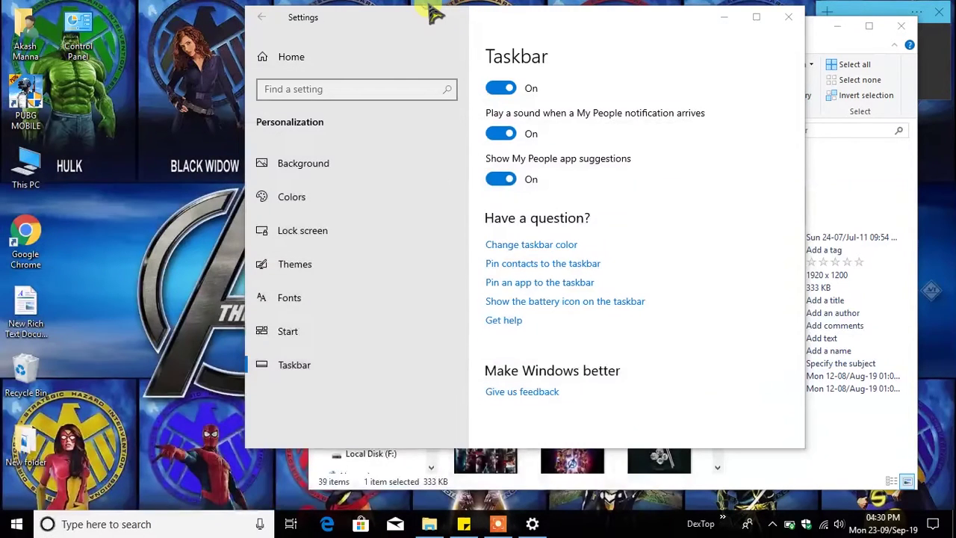
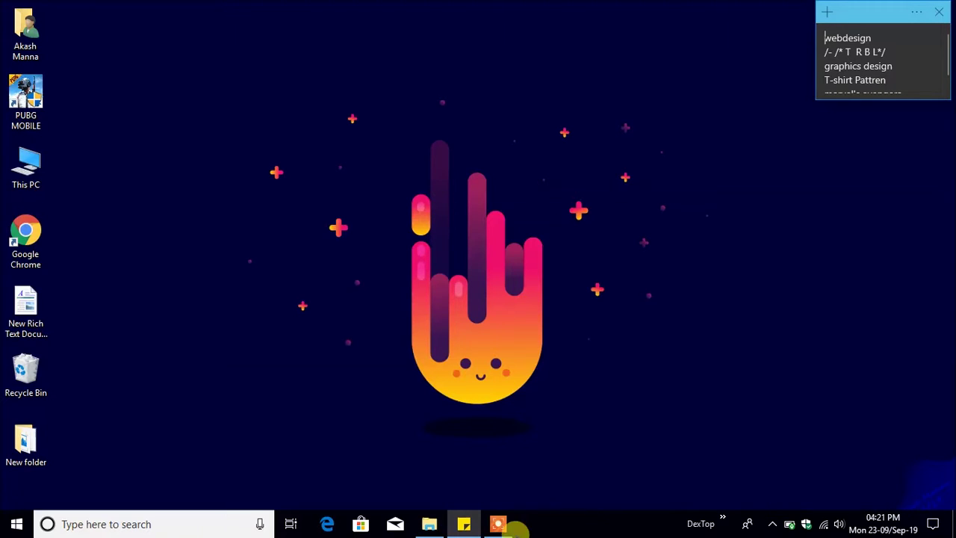
Bring up the running File Explorer window from the taskbar to view it and minimize it again
mouse_move(464, 522)
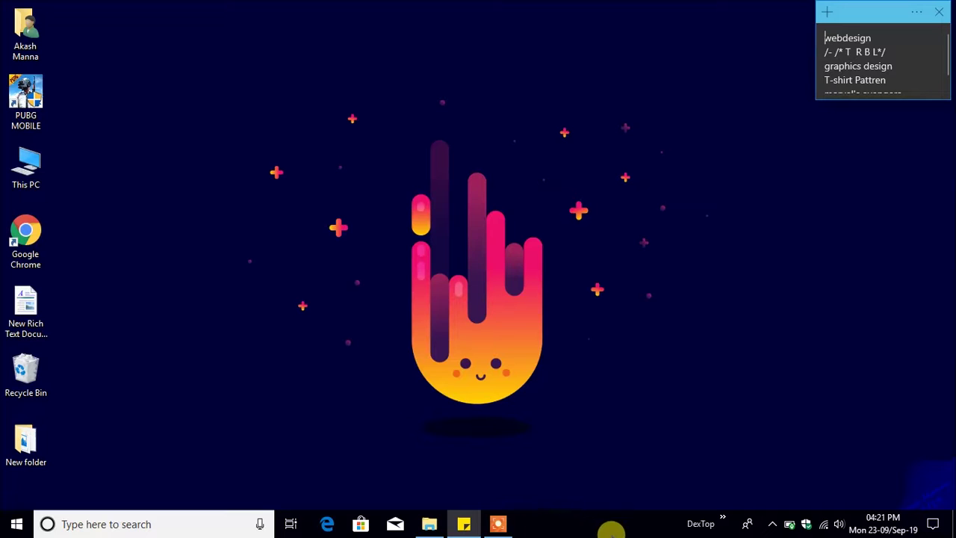
left_click(430, 523)
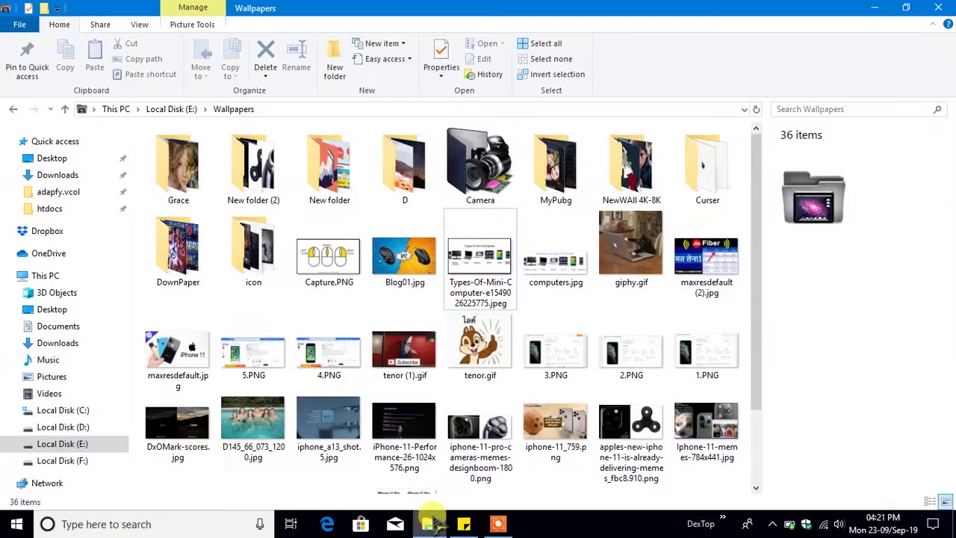
left_click(432, 519)
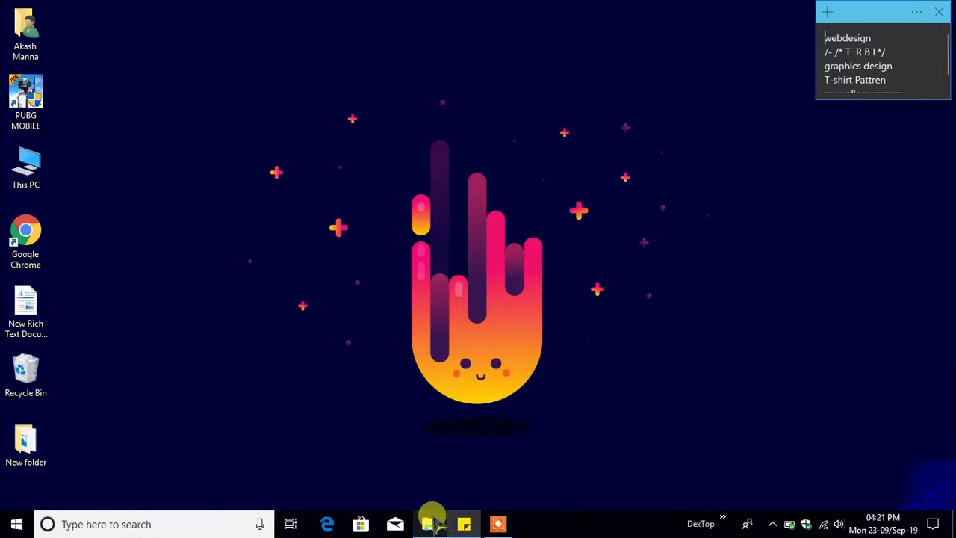
mouse_move(428, 523)
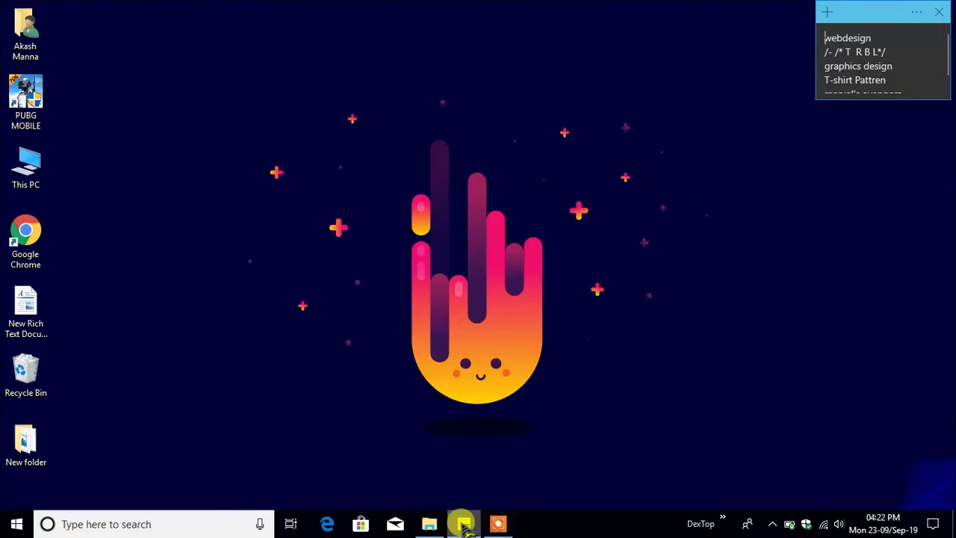
Launch Google Chrome, replace the mouse use search tab with a new tab, and float the window to preview it from the taskbar
left_click(6, 235)
double_click(9, 235)
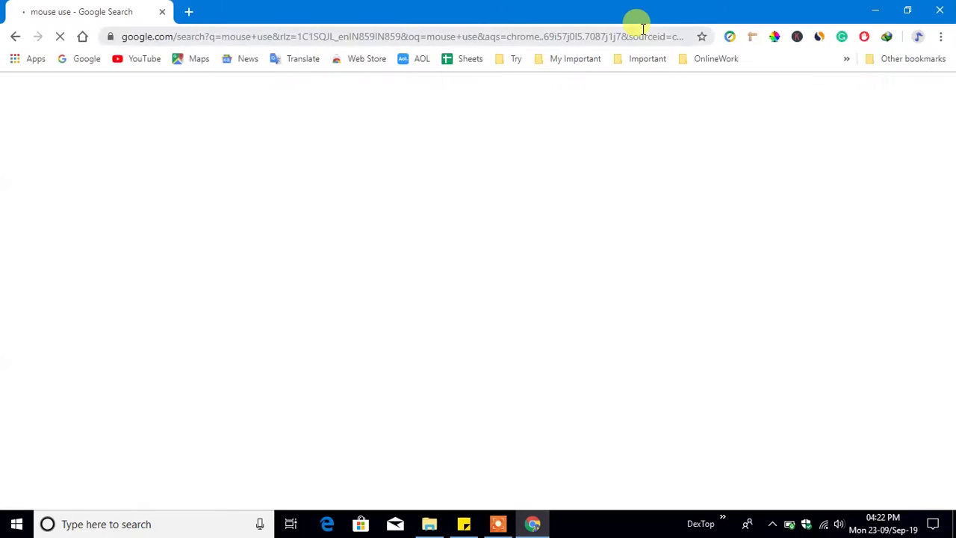
left_click(187, 11)
left_click(161, 12)
left_click_drag(369, 7, 437, 2)
mouse_move(514, 11)
left_mouse_down()
mouse_move(518, 62)
mouse_move(504, 26)
left_mouse_up()
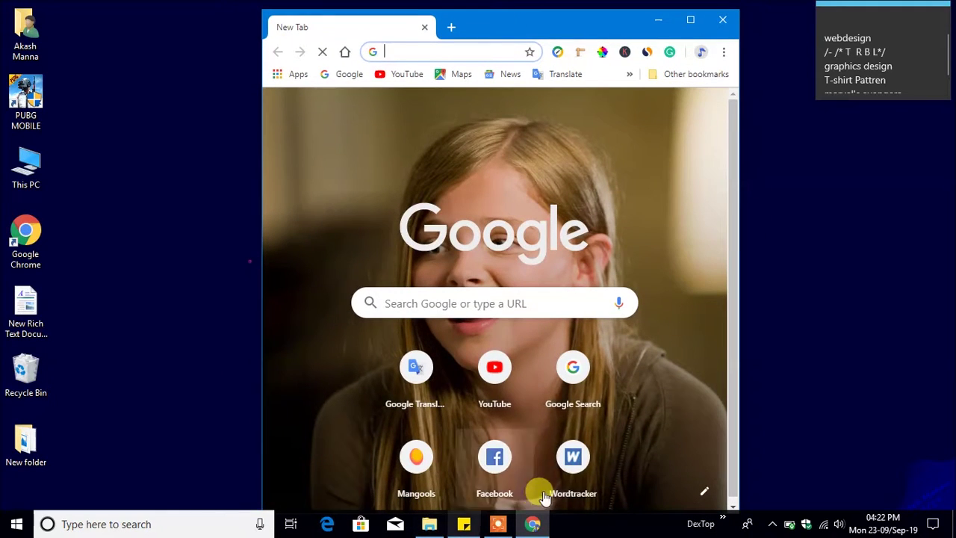
mouse_move(533, 523)
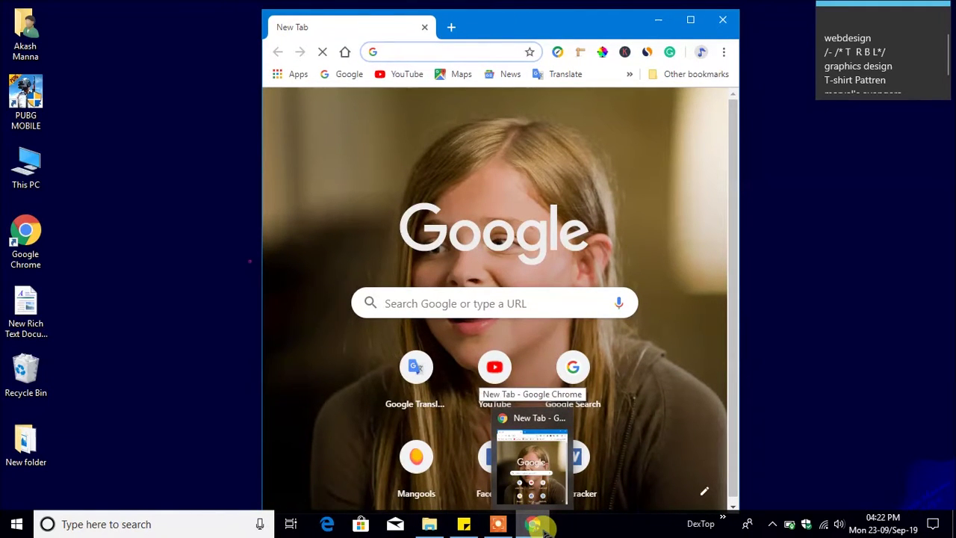
Try pinning the relaunched Google Chrome to the taskbar, close its window, and unpin it again
left_click(724, 20)
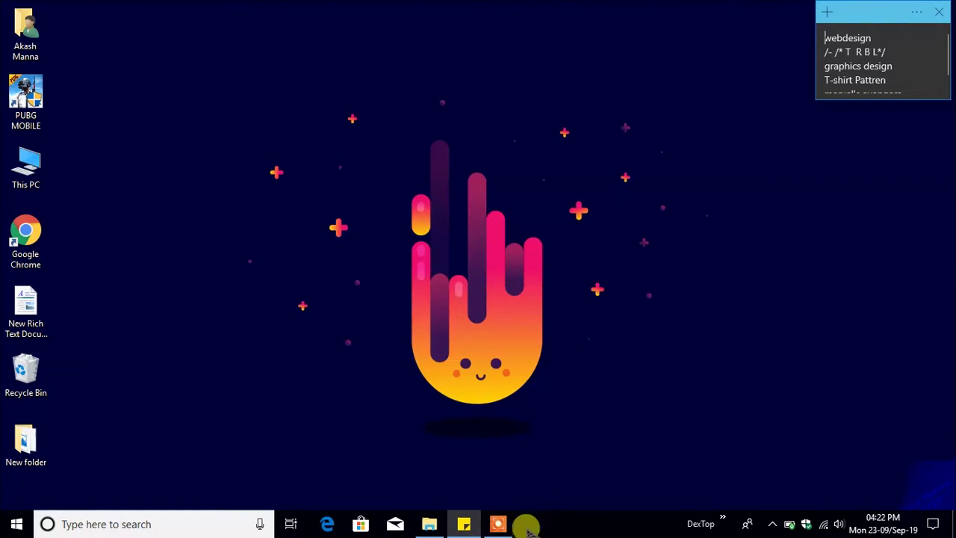
left_click(28, 236)
double_click(28, 236)
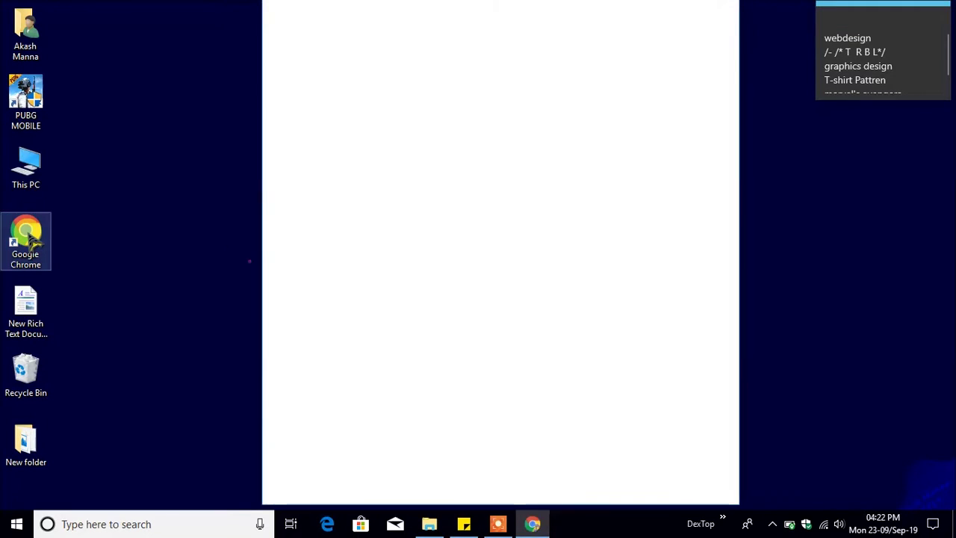
right_click(535, 524)
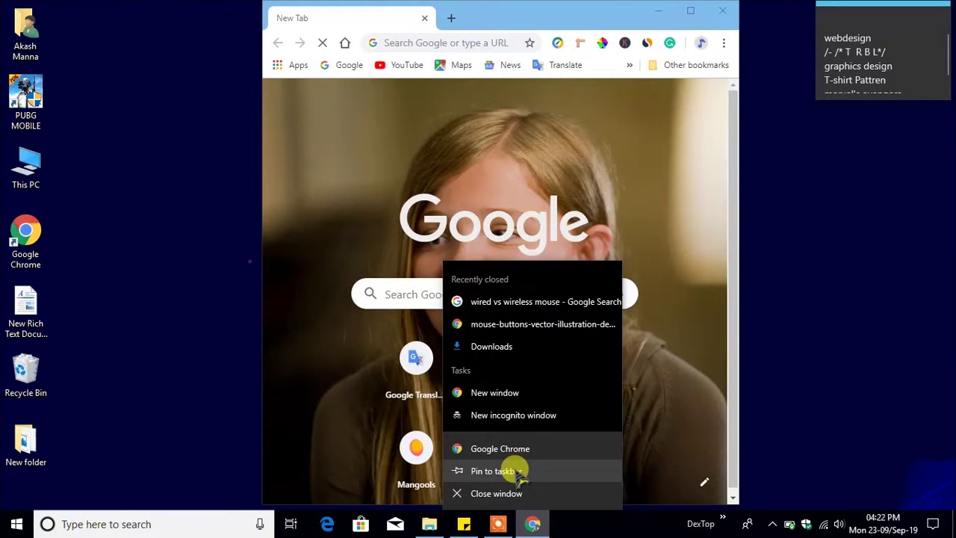
left_click(495, 471)
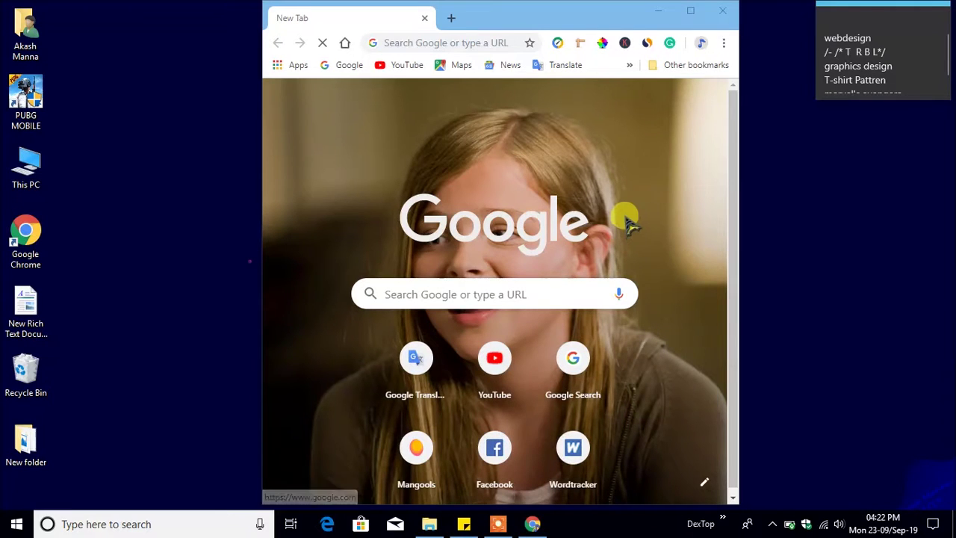
left_click(723, 11)
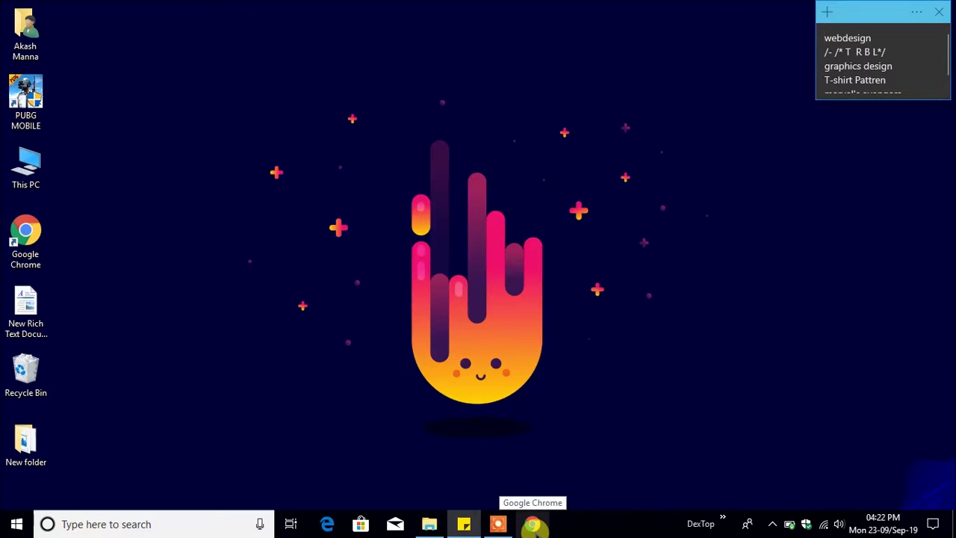
right_click(533, 525)
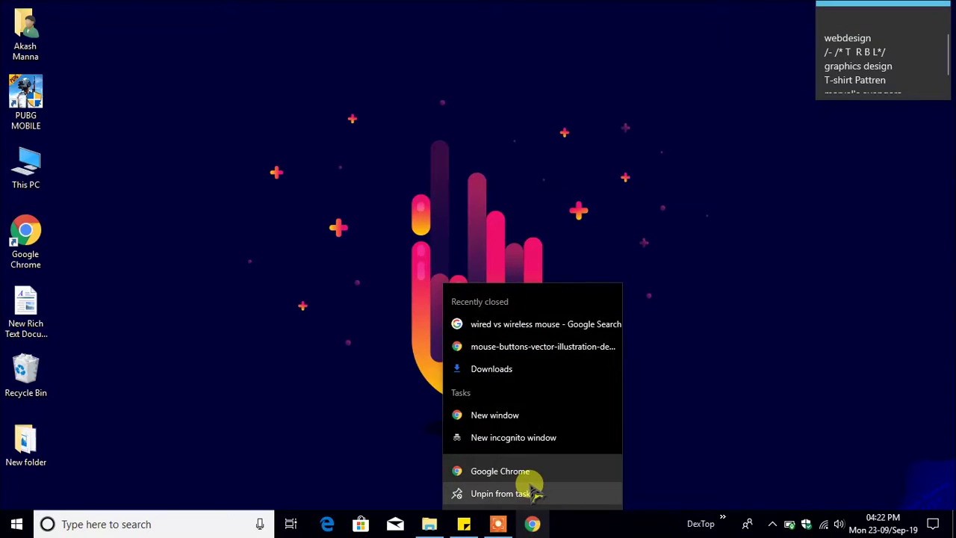
left_click(541, 494)
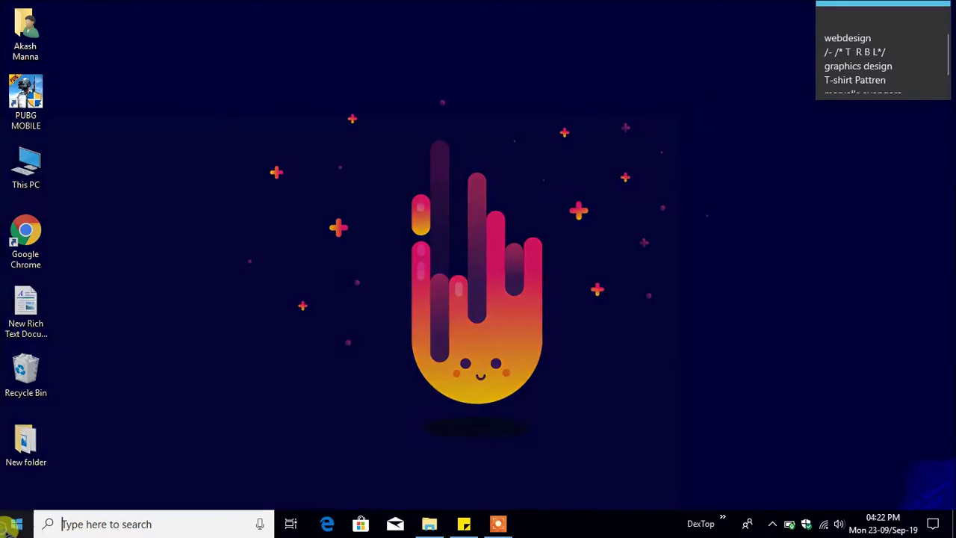
Look at the Start menu and its power options (Sleep, Shut down, Restart), and close the menu
left_click(17, 523)
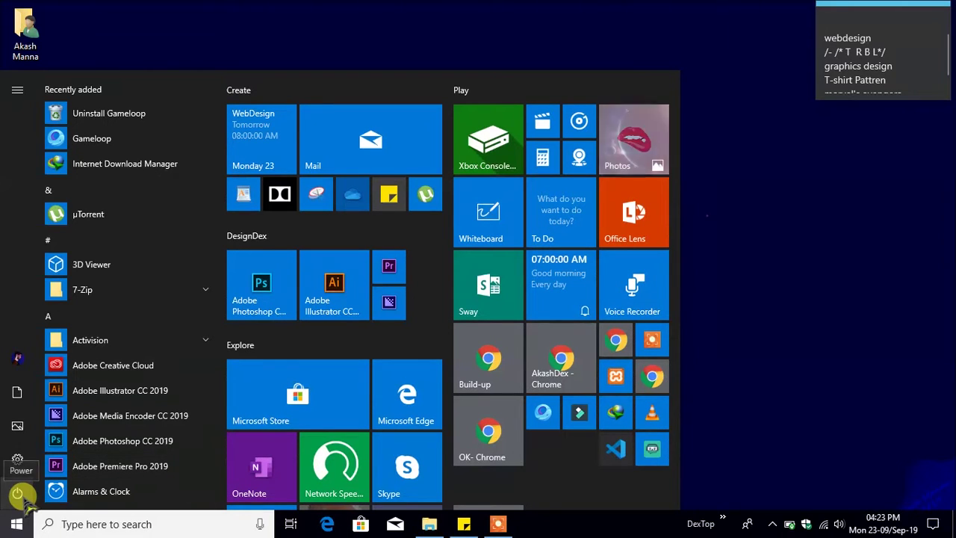
left_click(21, 495)
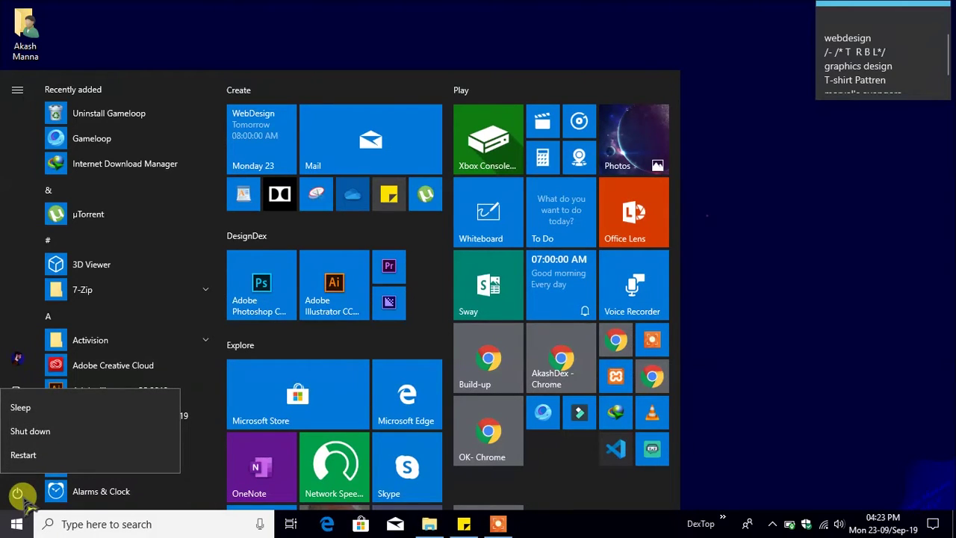
left_click(19, 494)
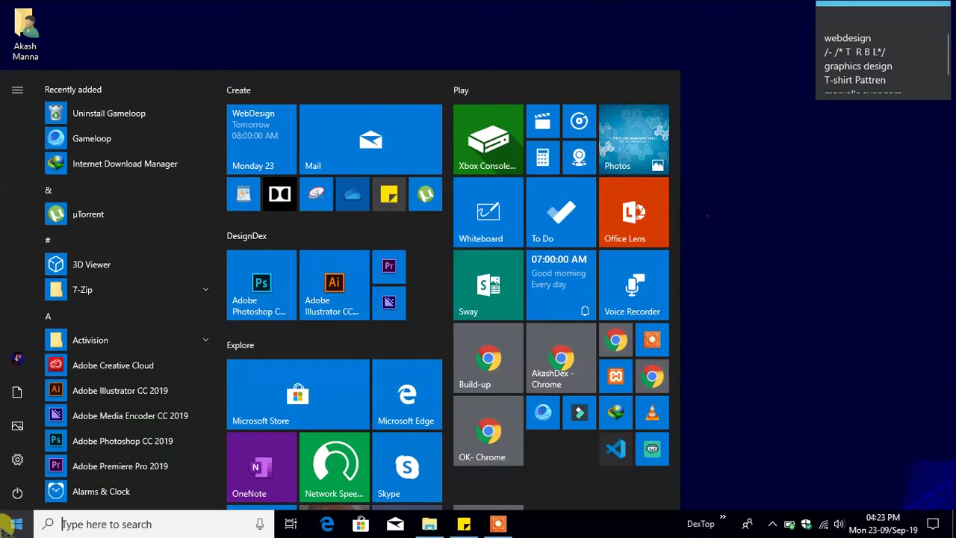
left_click(10, 524)
left_click(12, 525)
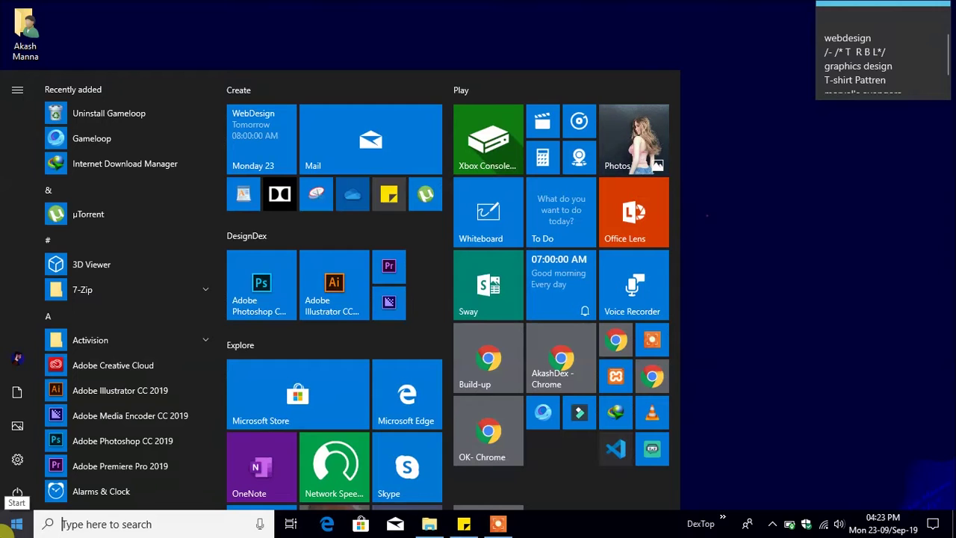
left_click(5, 530)
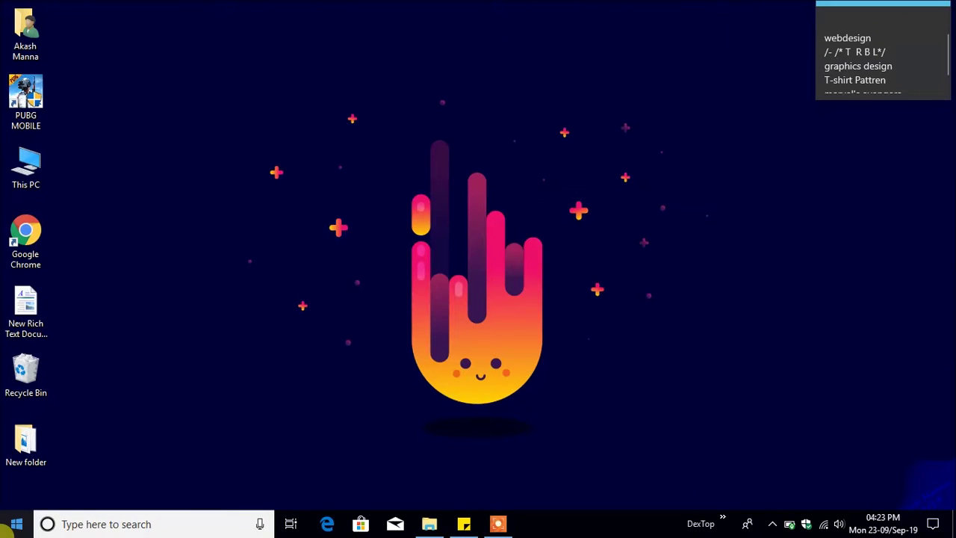
Sweep selection boxes across the empty desktop and over its icons to indicate the desktop area, and clear the selection
right_click(239, 27)
left_click(278, 73)
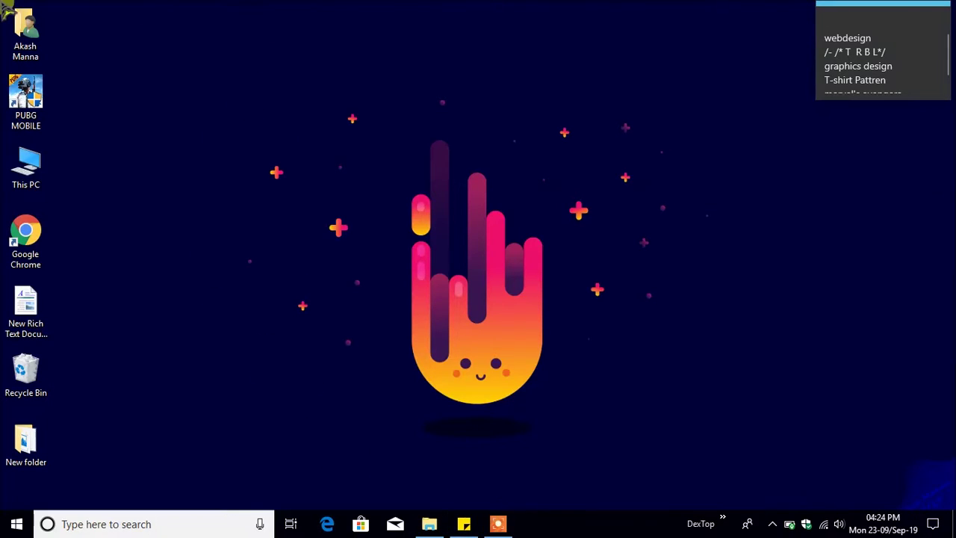
left_click_drag(15, 7, 949, 502)
key("Menu")
key("Escape")
left_click(54, 12)
left_click_drag(9, 9, 895, 218)
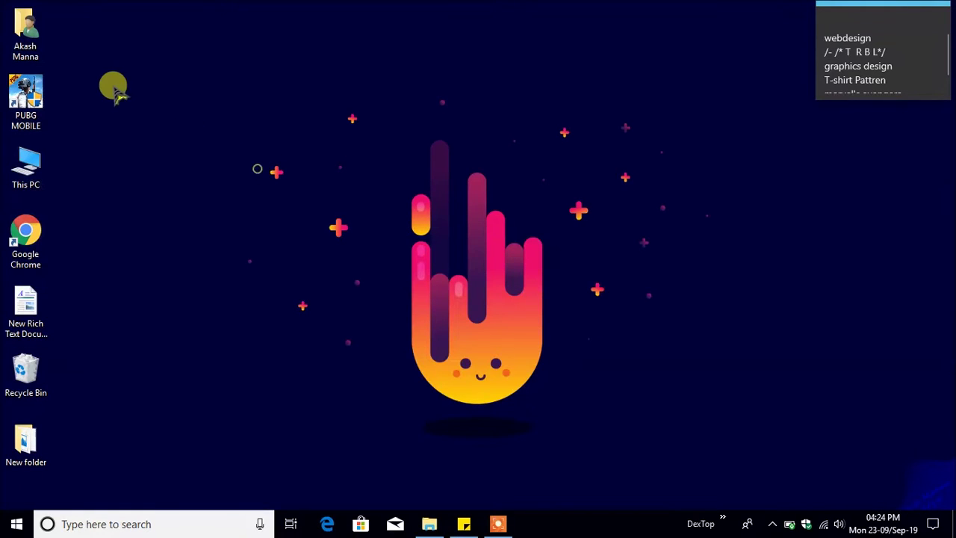
left_click_drag(96, 57, 30, 291)
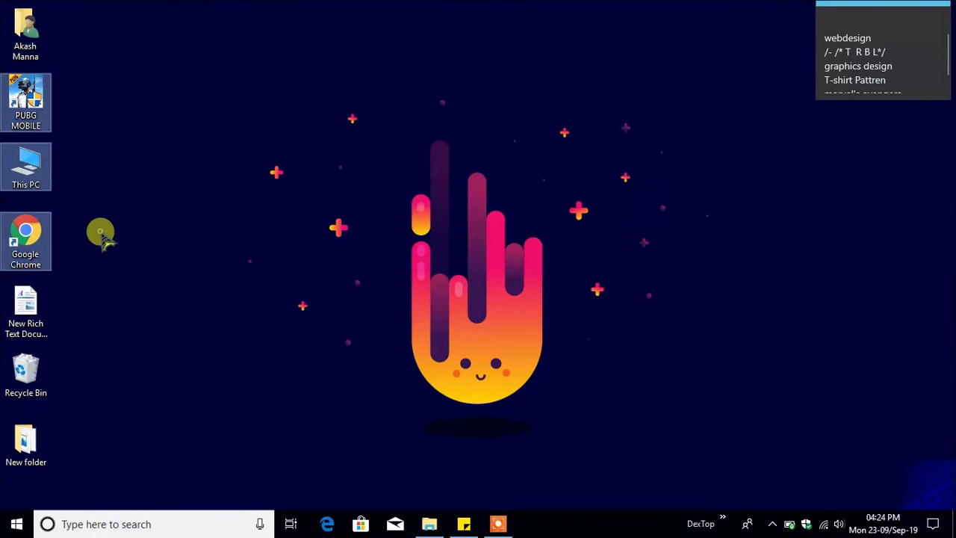
left_click(114, 214)
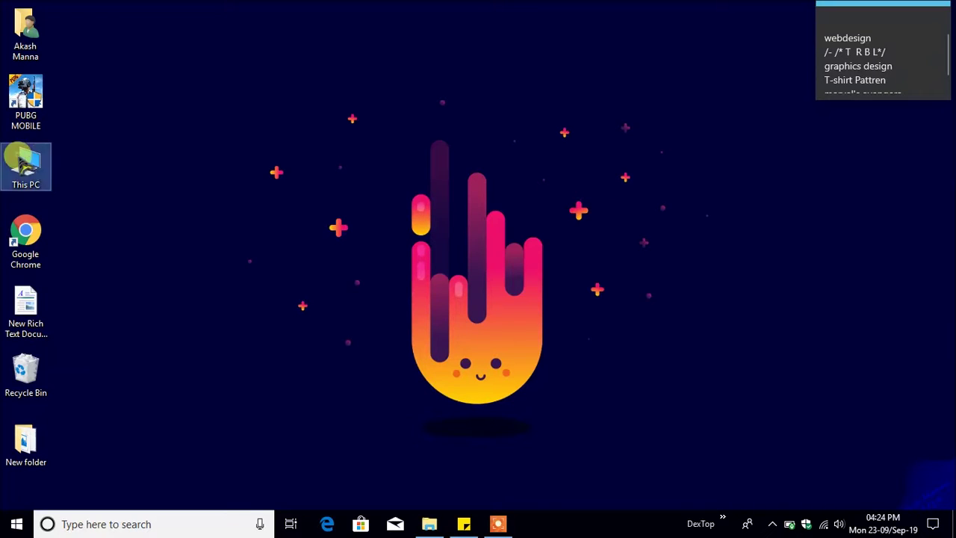
Single out the This PC, Google Chrome and Recycle Bin desktop icons, and view the Recycle Bin contents before closing the window
left_click_drag(52, 187, 26, 131)
left_click(27, 166)
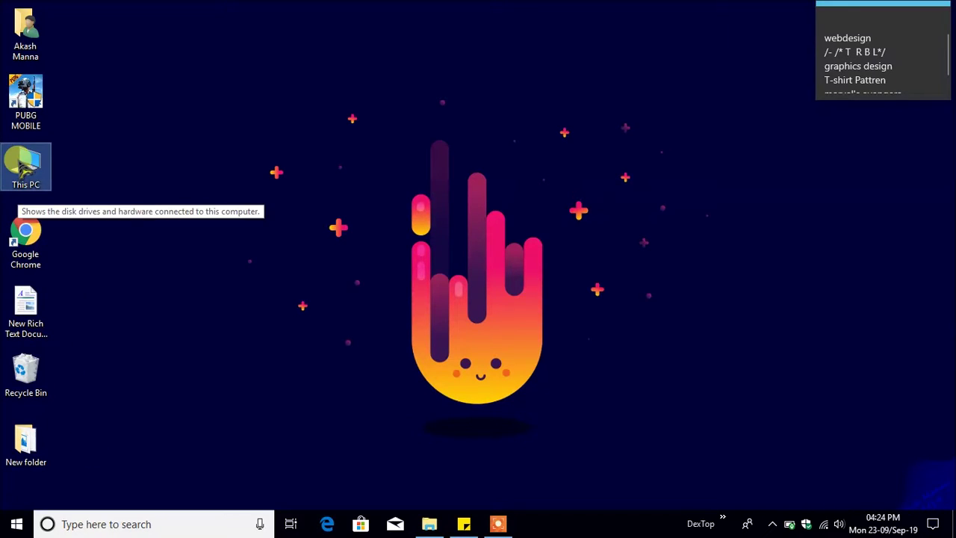
mouse_move(27, 170)
left_mouse_down()
mouse_move(105, 189)
mouse_move(27, 169)
left_mouse_up()
left_click_drag(48, 377, 22, 381)
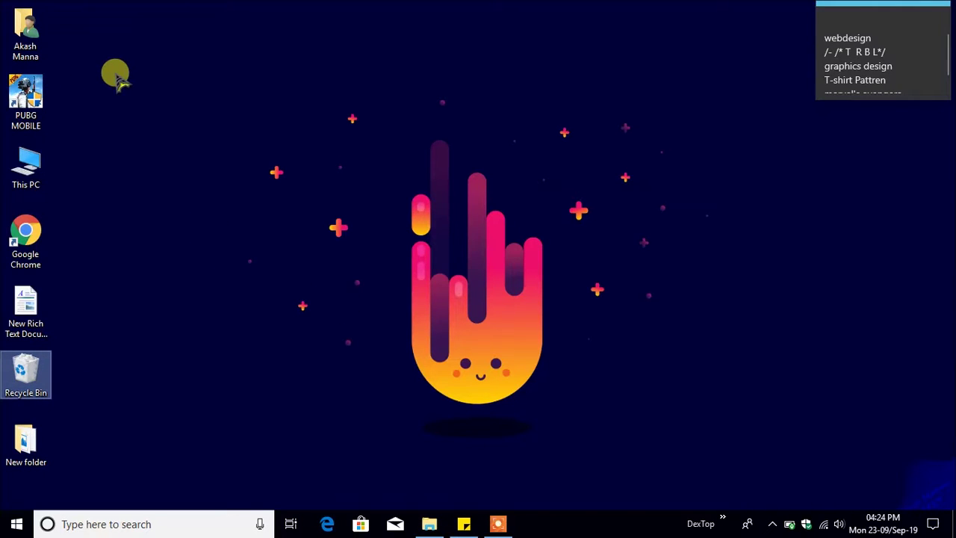
left_click(43, 228)
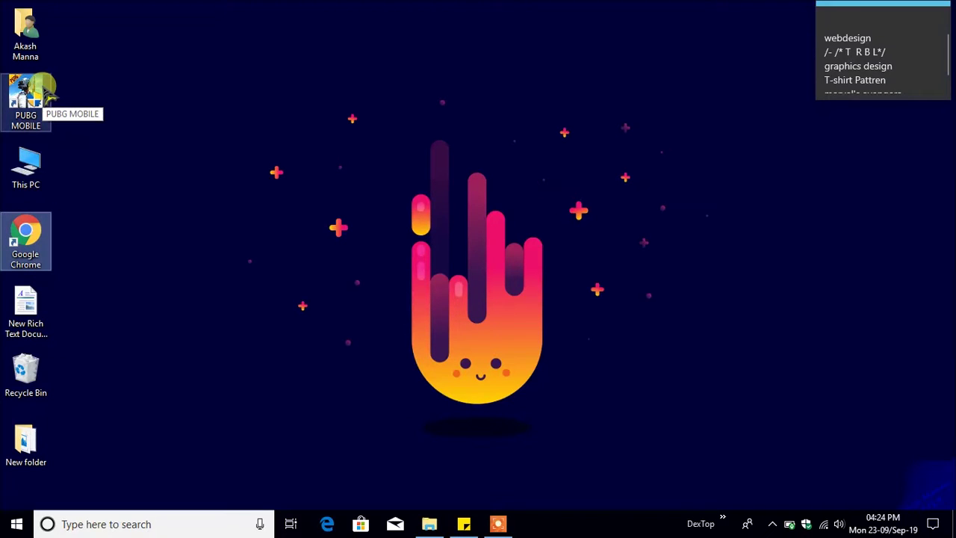
left_click(26, 367)
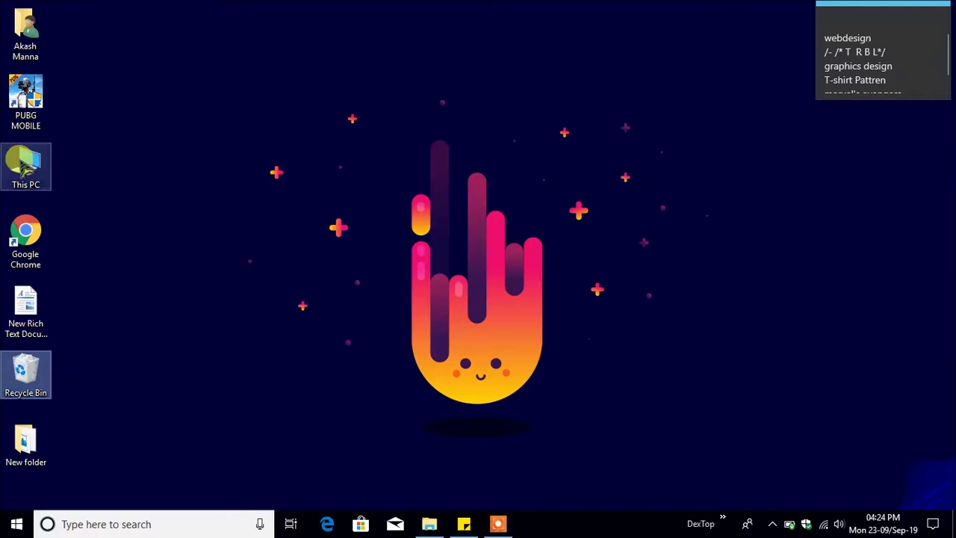
left_click(30, 170)
left_click(27, 367)
left_click(164, 226)
left_click(28, 168)
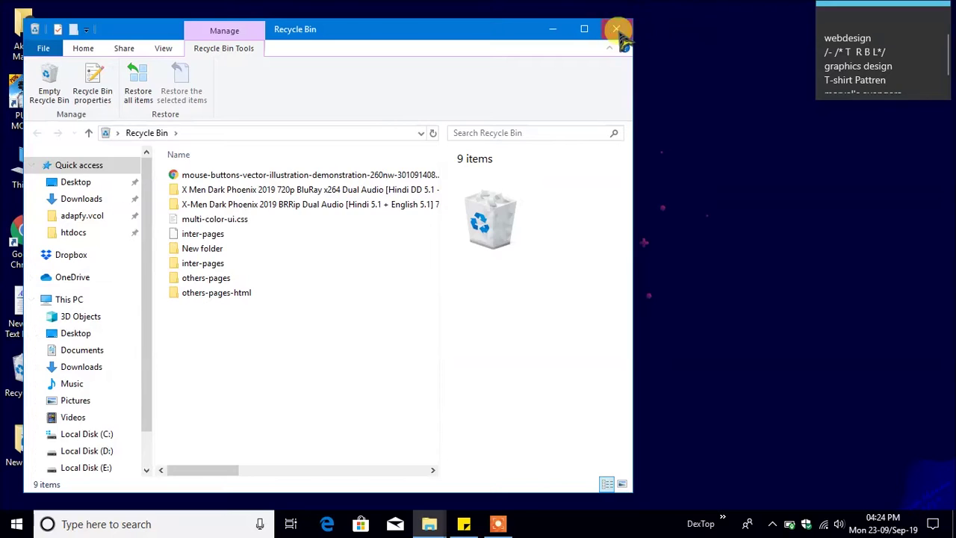
left_click(618, 29)
Move the This PC and Recycle Bin icons out of the icon column towards the middle of the desktop
left_click_drag(10, 171, 290, 166)
left_click_drag(27, 368, 341, 302)
right_click(374, 77)
left_click(397, 100)
Open the Themes page of the Personalization settings
left_click(10, 523)
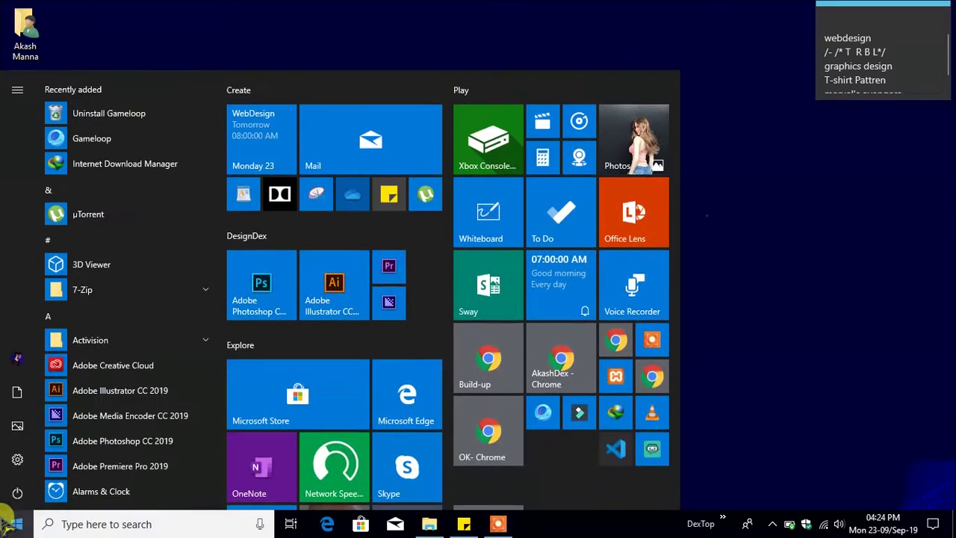
left_click(18, 462)
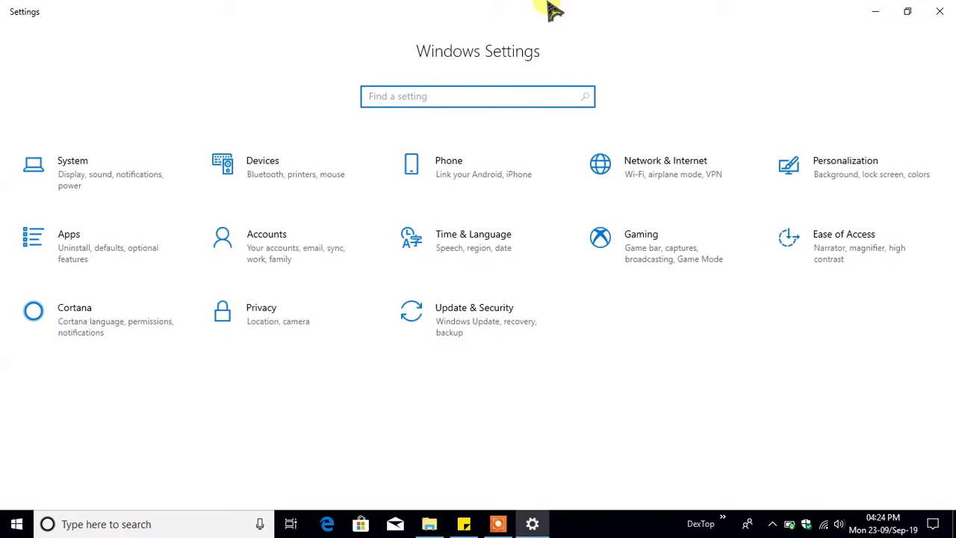
left_click(859, 179)
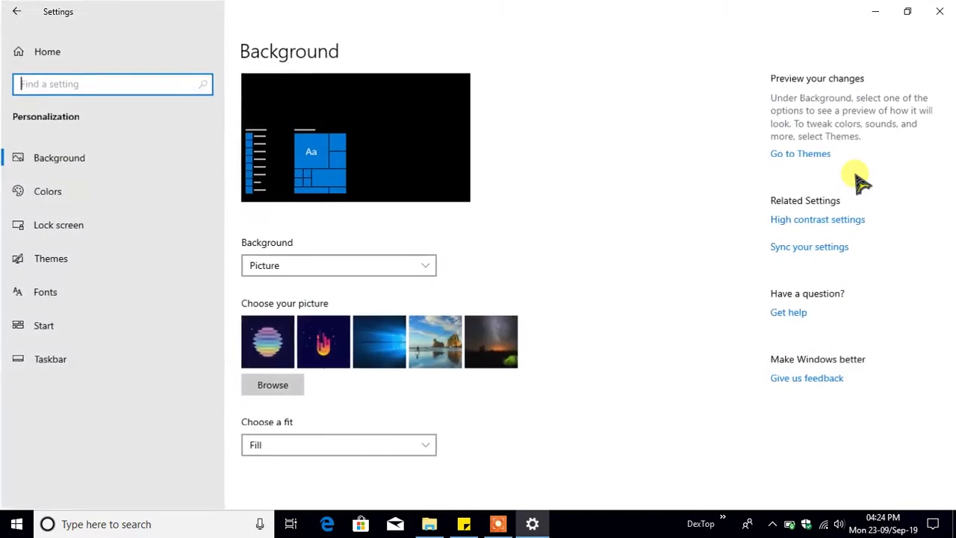
left_click(99, 263)
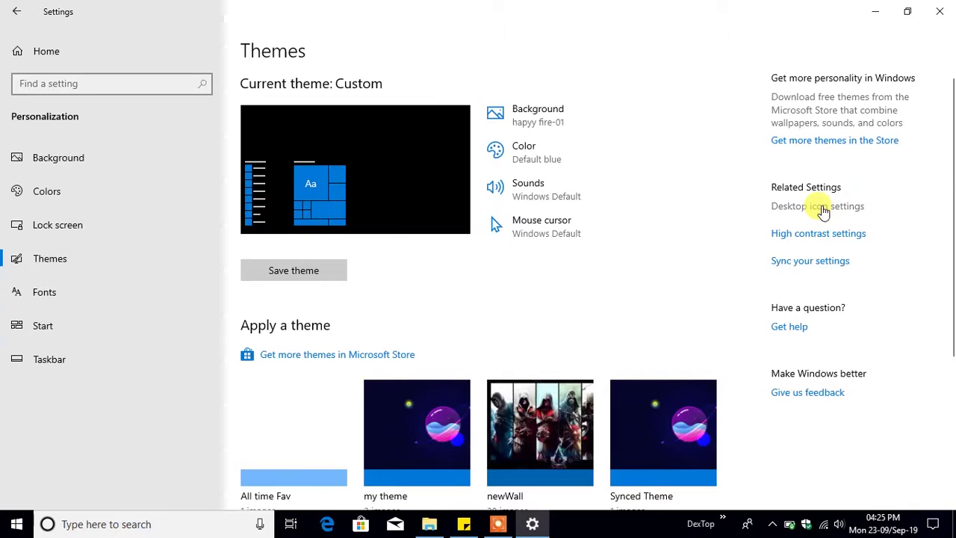
Enable the Control Panel icon in the desktop icon settings, apply the change, and return to the desktop
left_click(821, 207)
left_click_drag(288, 110, 425, 66)
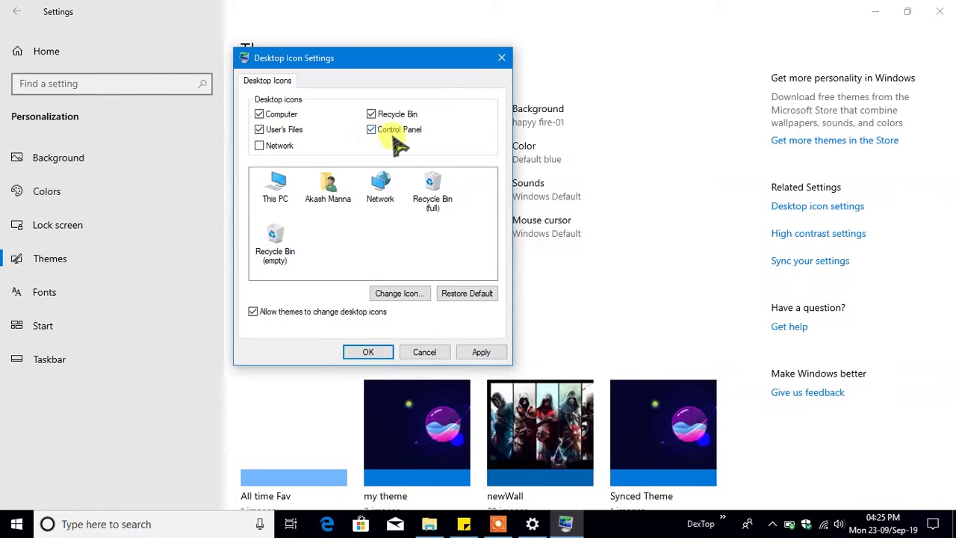
left_click(484, 355)
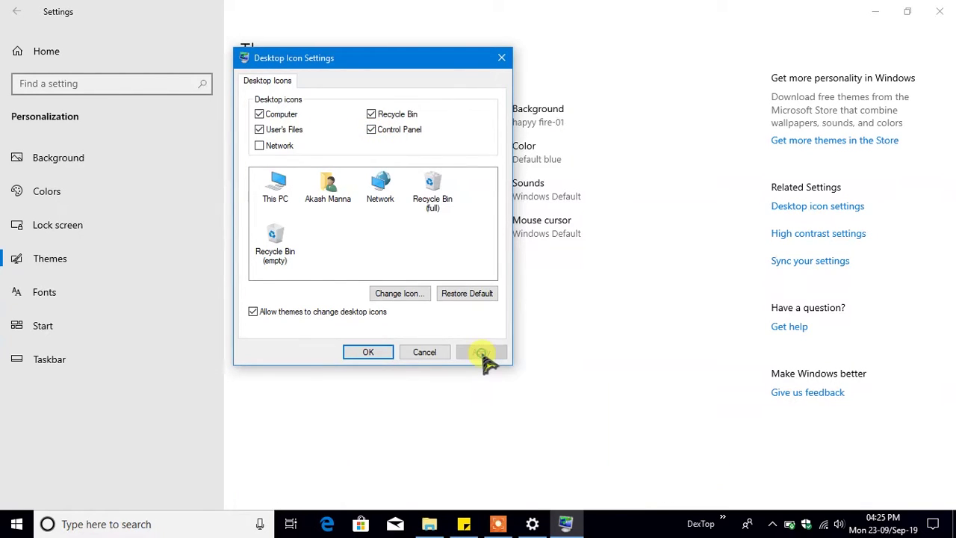
left_click(374, 354)
key("super+d")
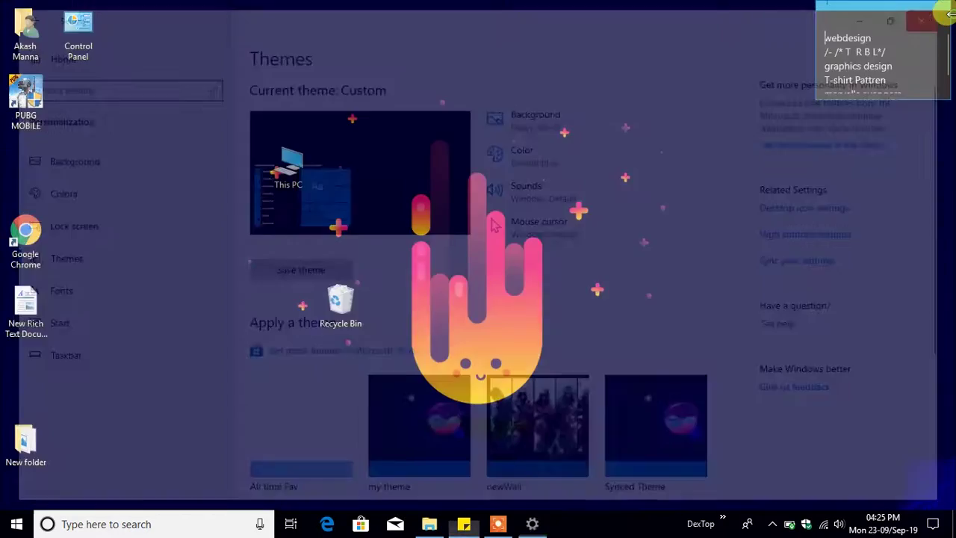
Move This PC and Recycle Bin back into the icon column and place Control Panel beside the user's files folder
left_click_drag(293, 165, 29, 165)
left_click_drag(70, 17, 175, 105)
left_click_drag(340, 304, 26, 373)
left_click_drag(195, 124, 111, 43)
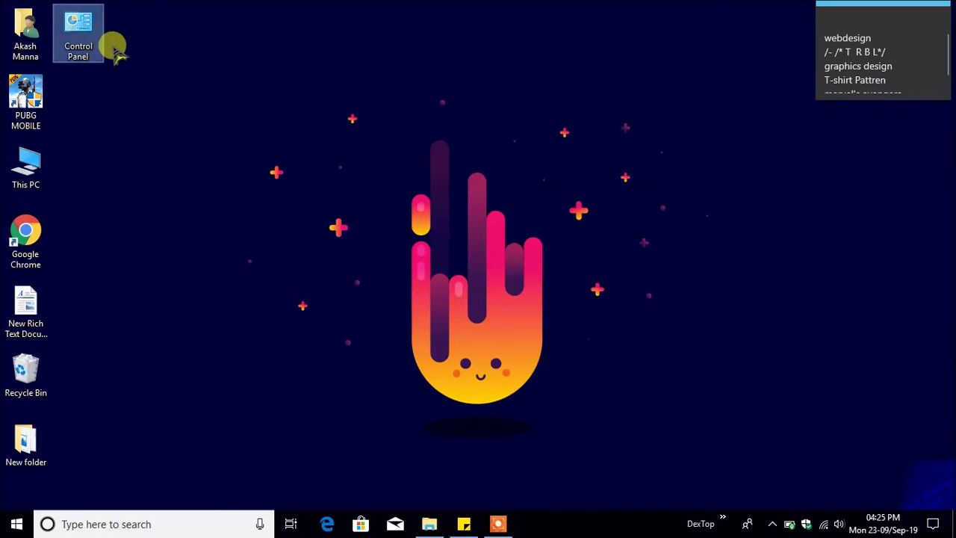
right_click(367, 37)
left_click(389, 76)
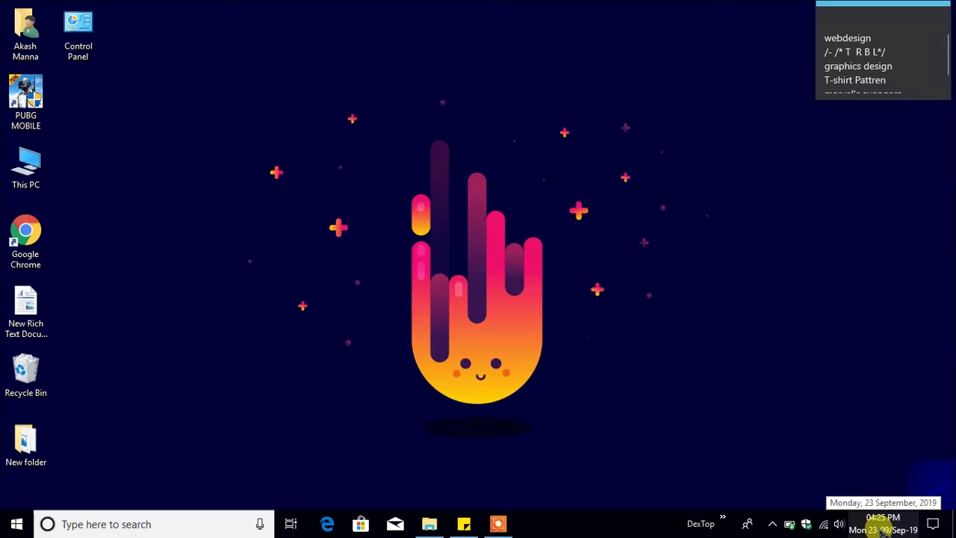
View the notifications and quick actions in the action center, and close it
left_click(934, 524)
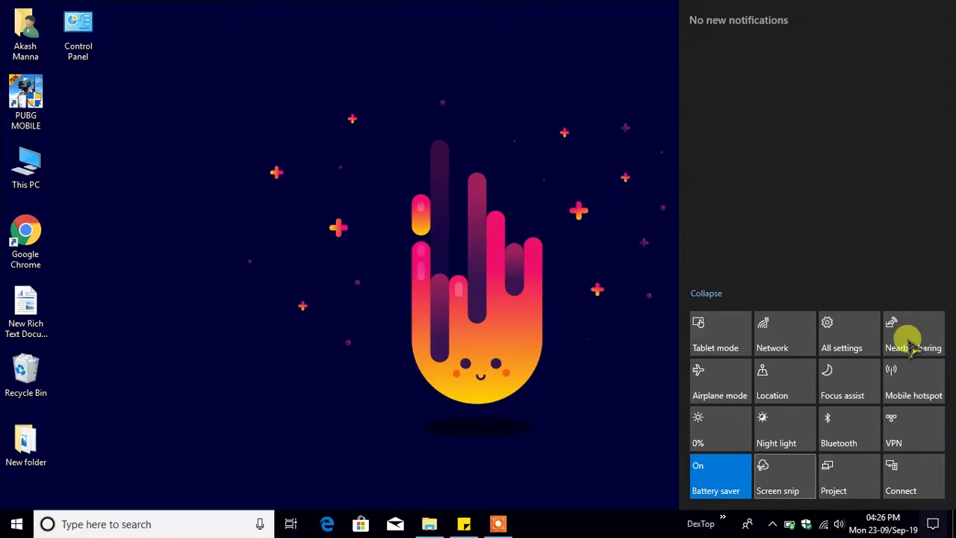
left_click(934, 524)
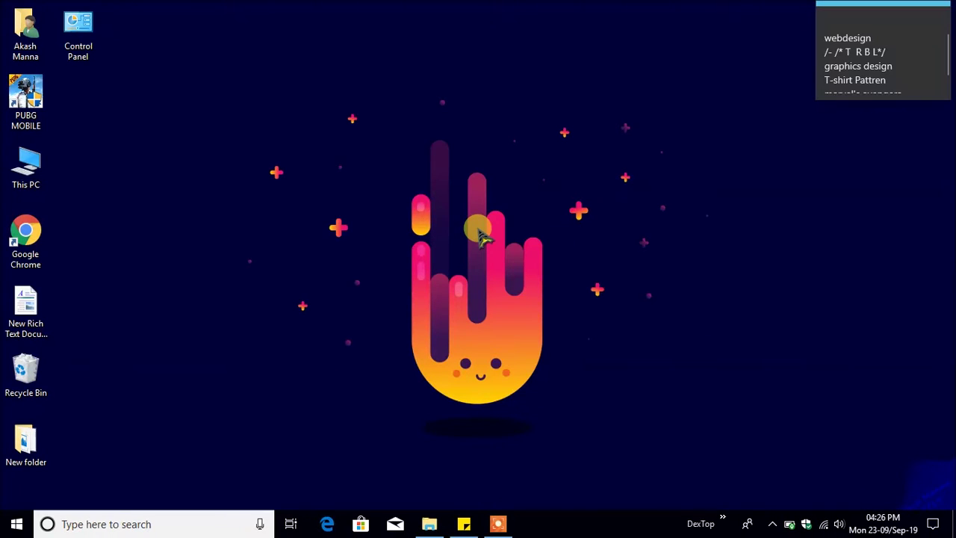
Bring up the running File Explorer window, open the Desktop folder, and move the window clear of the desktop icons
left_click(434, 525)
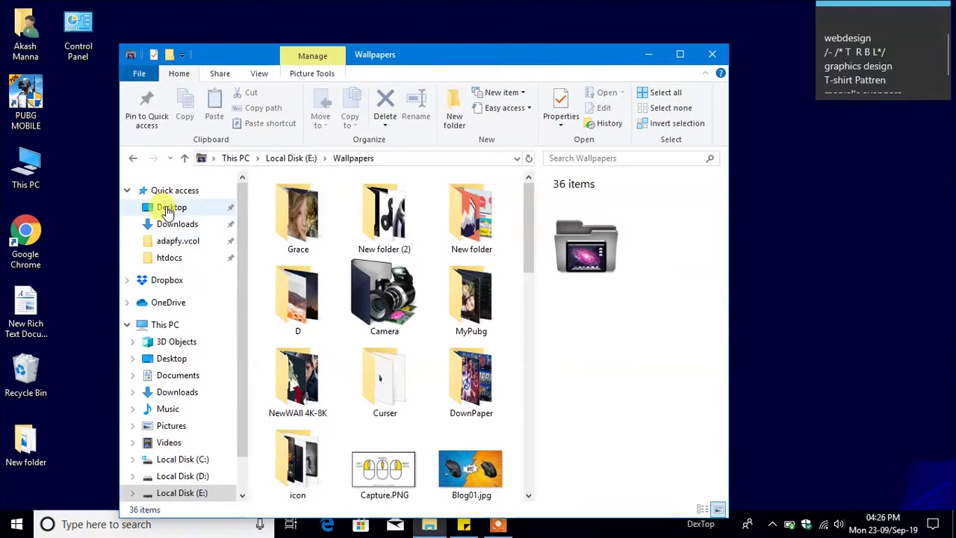
left_click(168, 209)
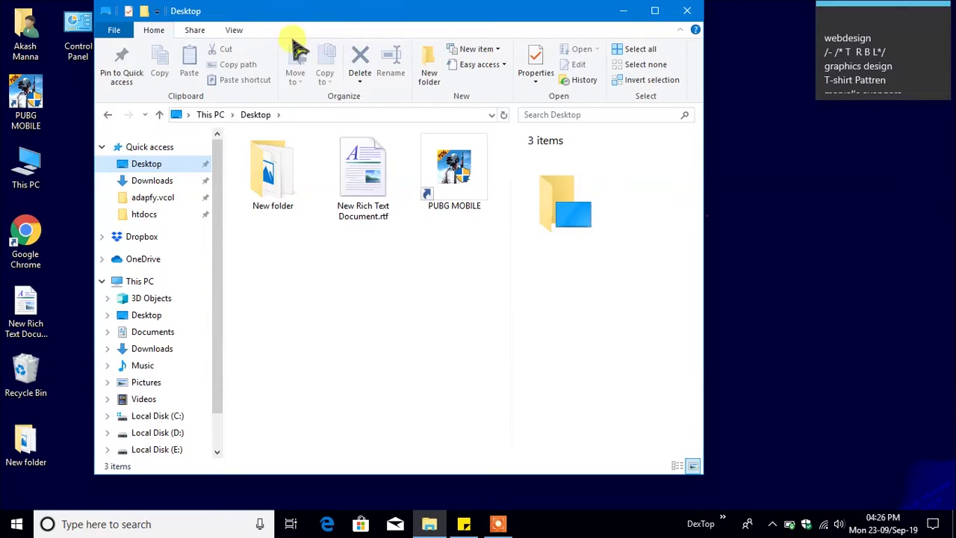
left_click_drag(304, 13, 400, 30)
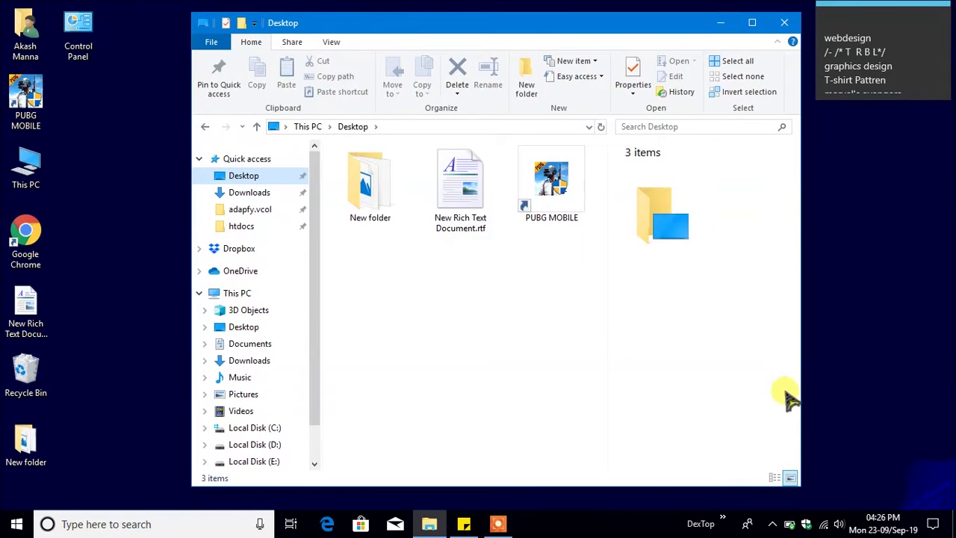
Close the File Explorer window showing the Desktop folder and refresh the desktop
mouse_move(949, 516)
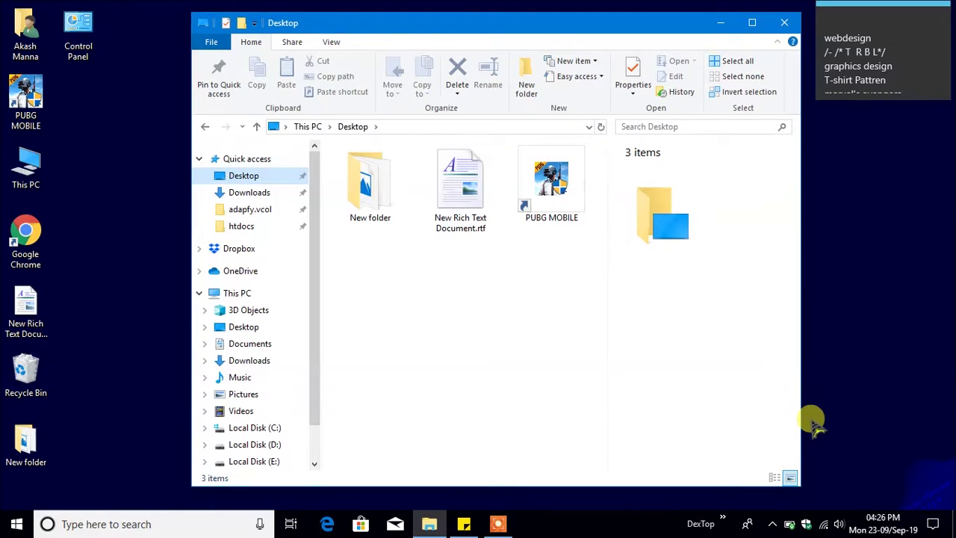
left_click(783, 26)
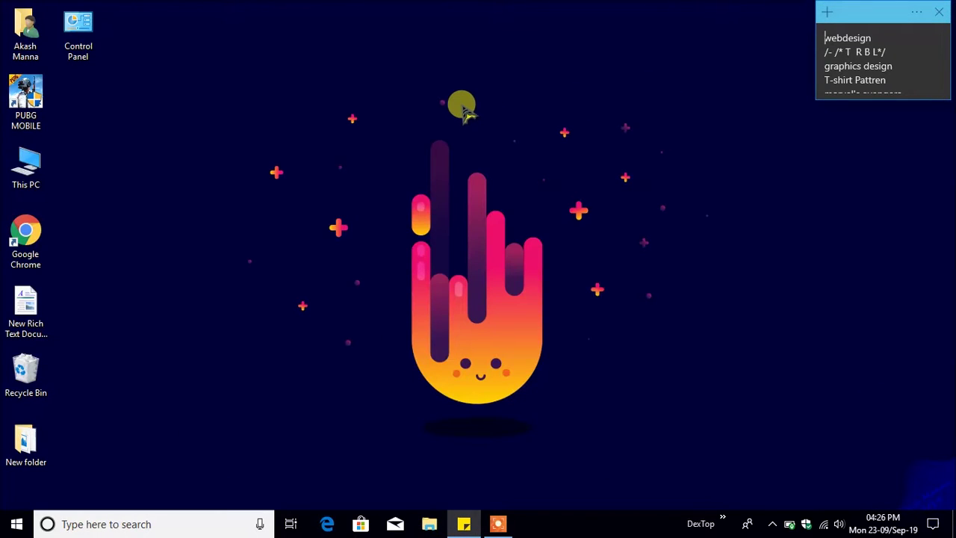
left_click_drag(112, 3, 832, 503)
right_click(448, 64)
left_click(479, 107)
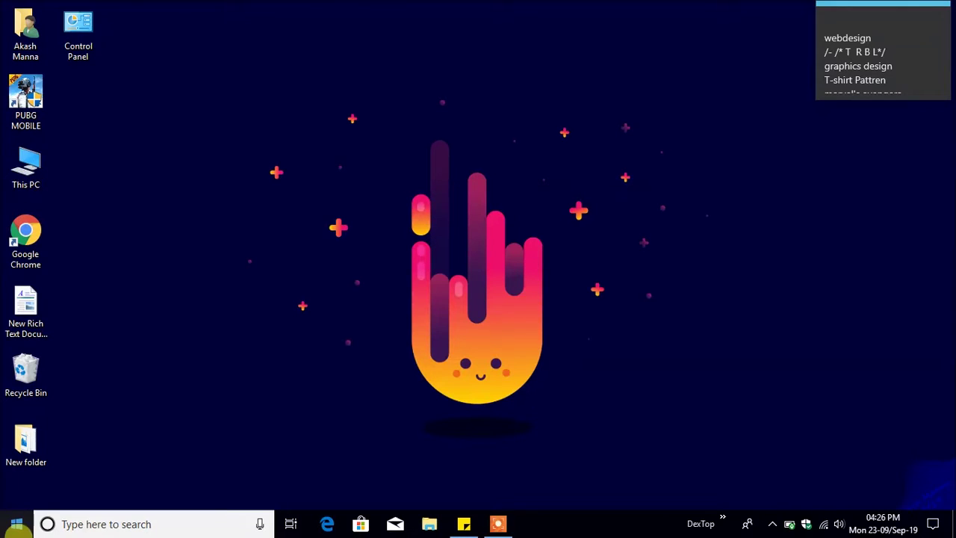
Open Windows Settings, restore it to a smaller window beside the desktop icons, and go to the Personalization settings
left_click(16, 523)
left_click(18, 462)
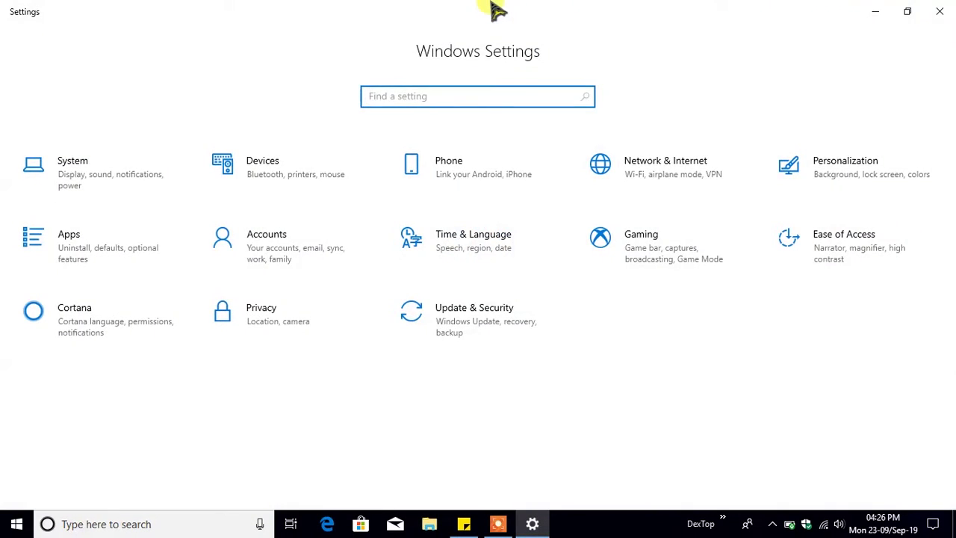
left_click_drag(497, 9, 650, 24)
scroll(747, 298, "down", 3)
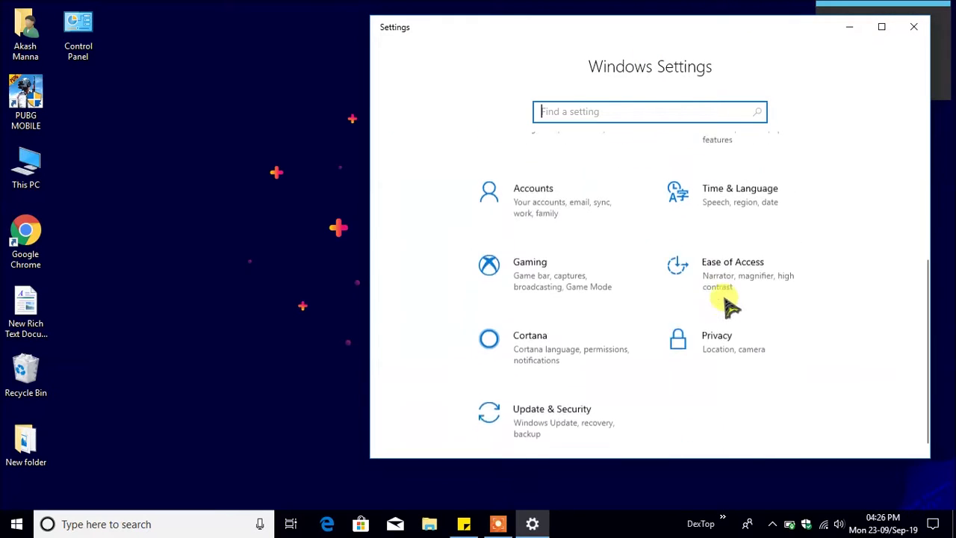
scroll(706, 352, "up", 2)
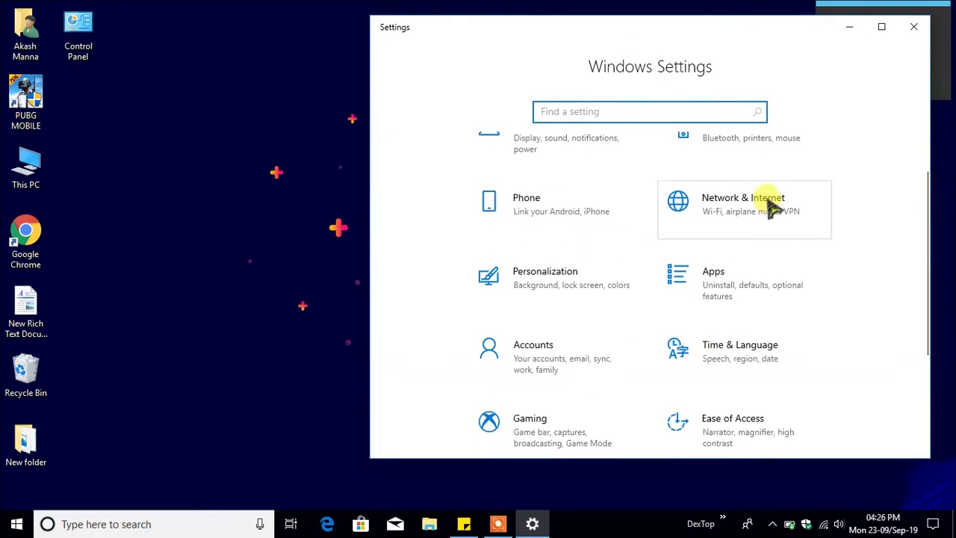
scroll(721, 316, "up", 1)
left_click(525, 330)
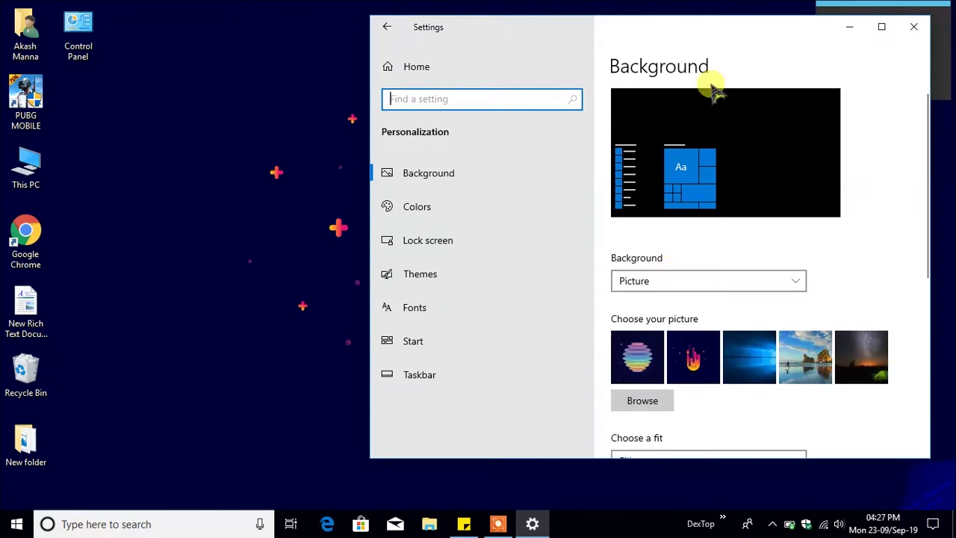
Set the multicoloured striped sphere picture as the desktop background and uncover part of the desktop to view it
double_click(731, 36)
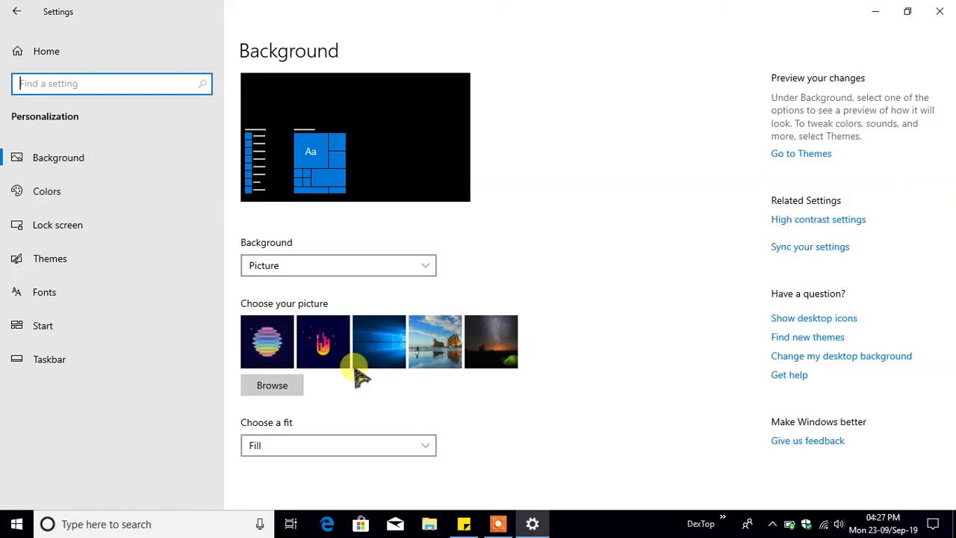
left_click(272, 347)
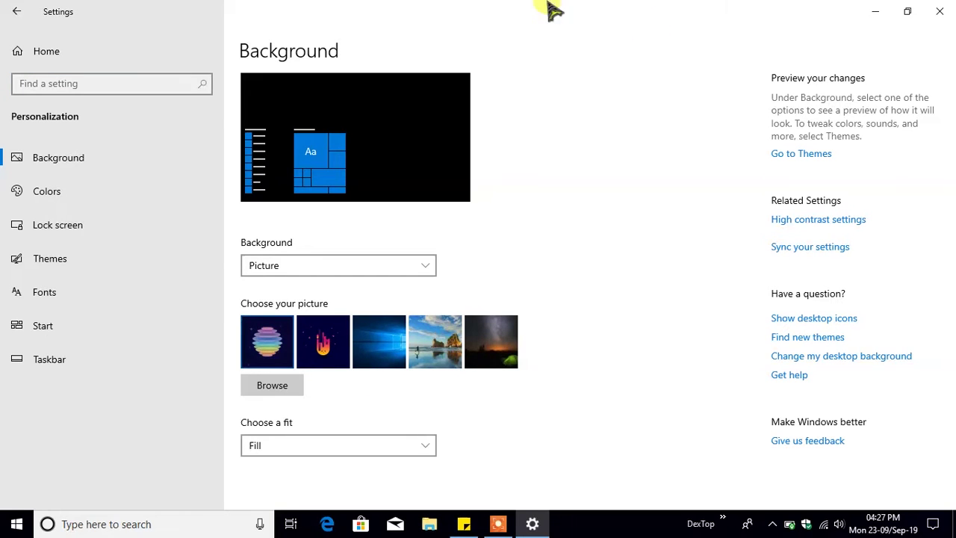
left_click_drag(514, 10, 708, 47)
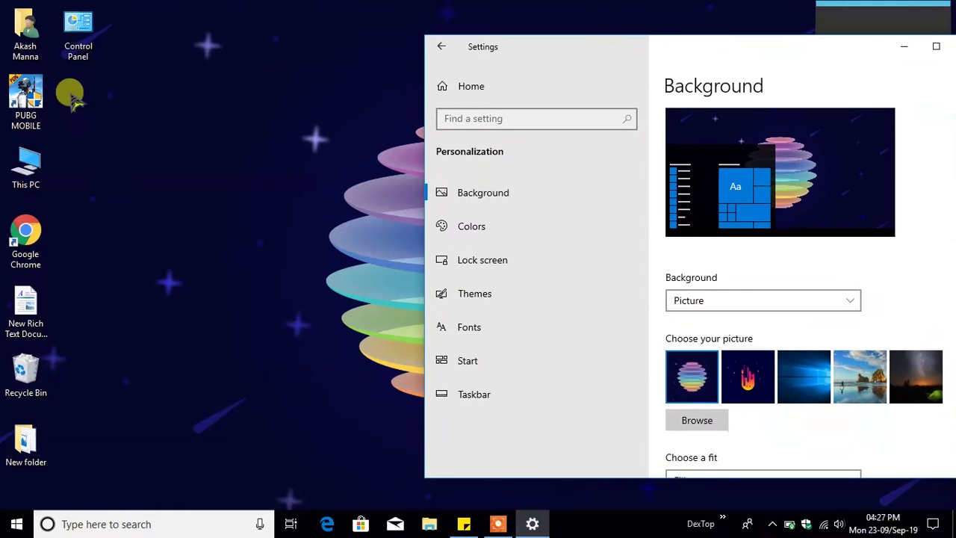
Open This PC and browse to the DownPaper folder inside Wallpapers on Local Disk (E:)
double_click(31, 188)
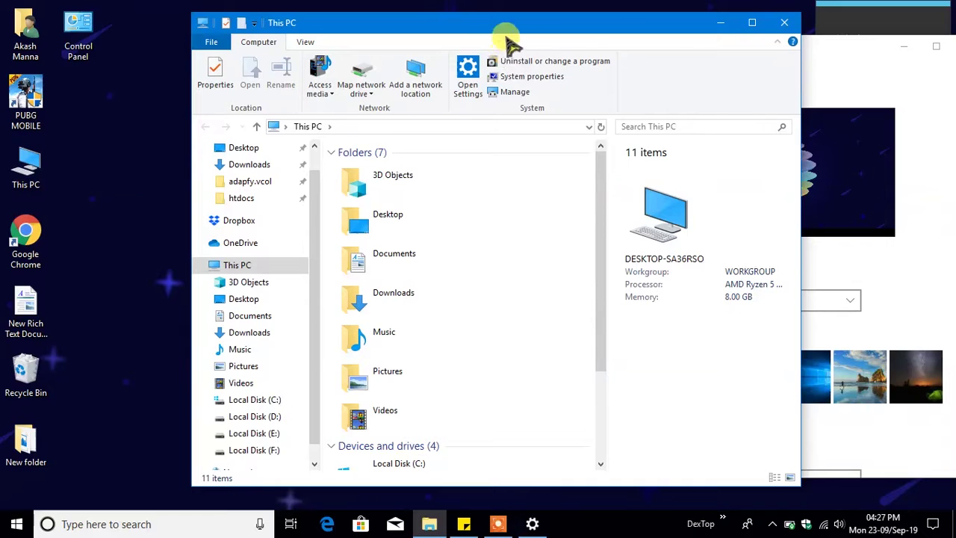
left_click_drag(546, 21, 656, 10)
left_click(364, 421)
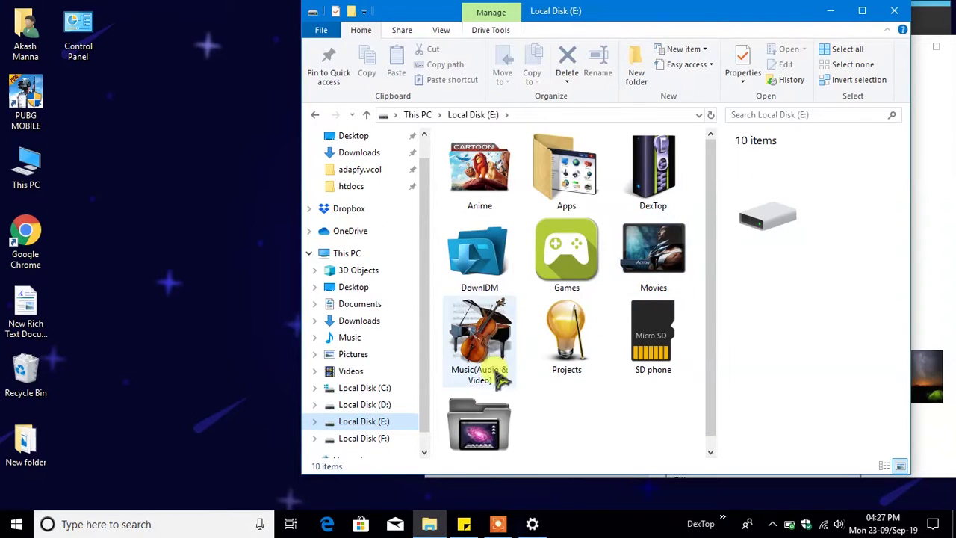
double_click(481, 418)
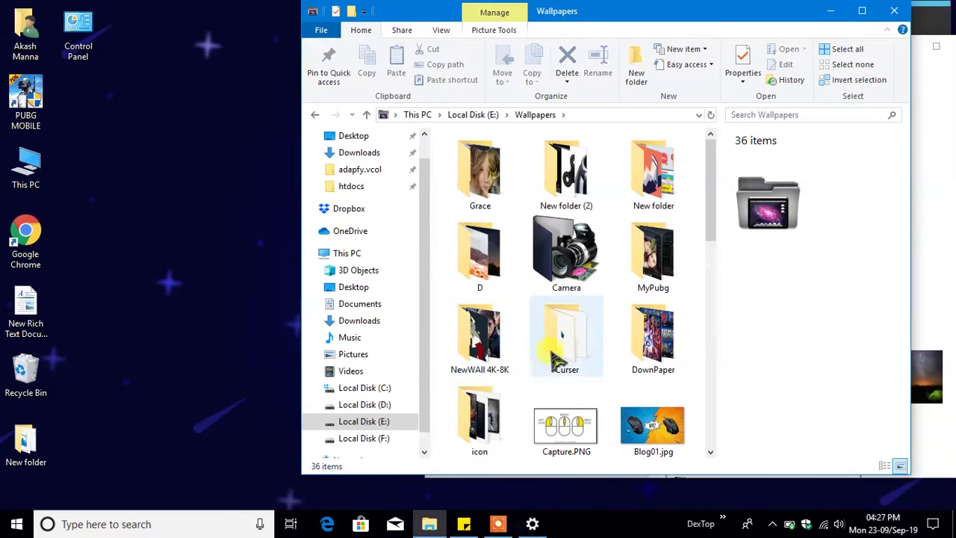
double_click(662, 360)
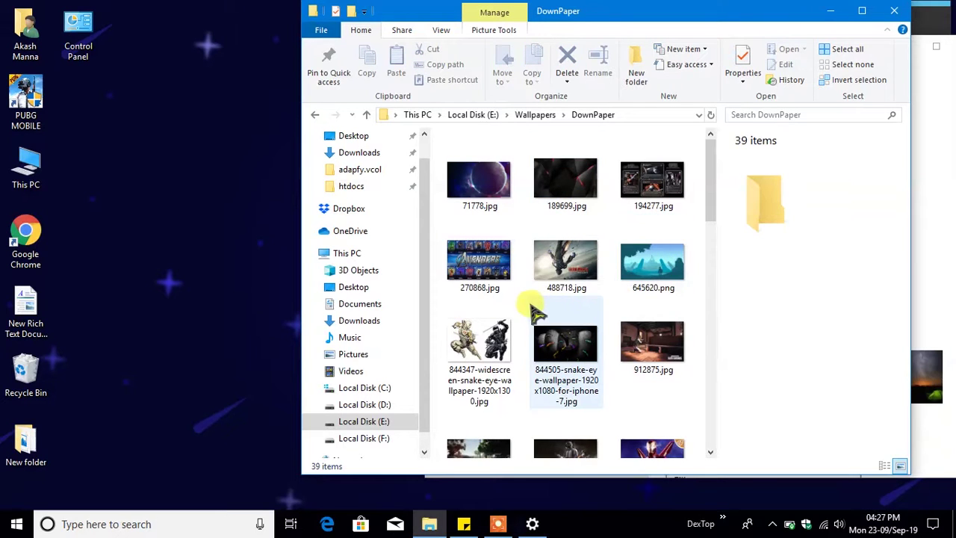
Set the image 270868.jpg as the desktop background and minimize the File Explorer window
left_click(448, 251)
right_click(454, 259)
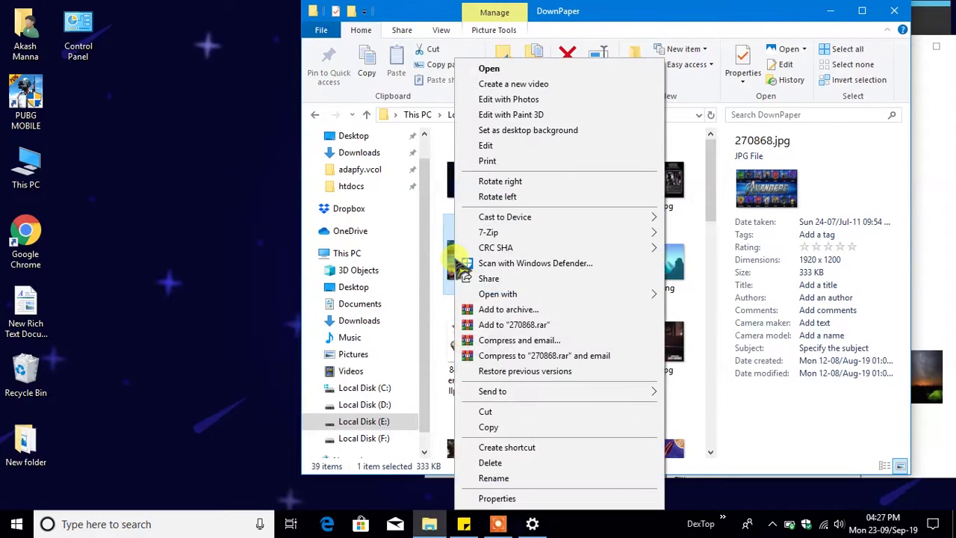
right_click(452, 260)
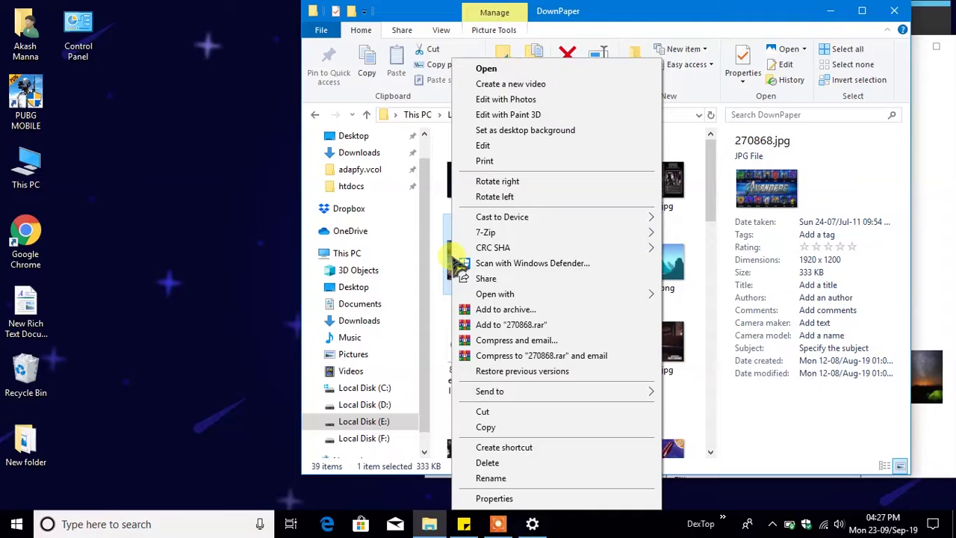
left_click(535, 131)
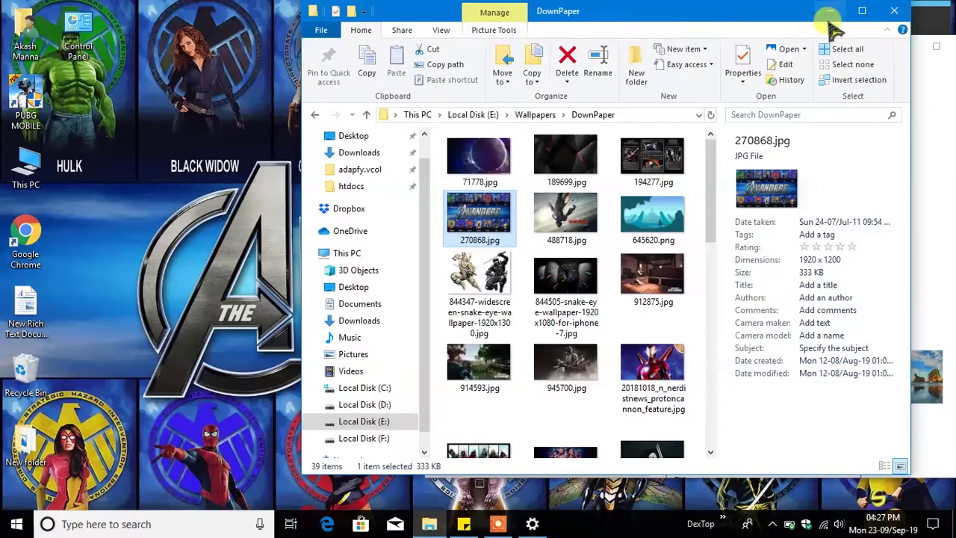
left_click(829, 11)
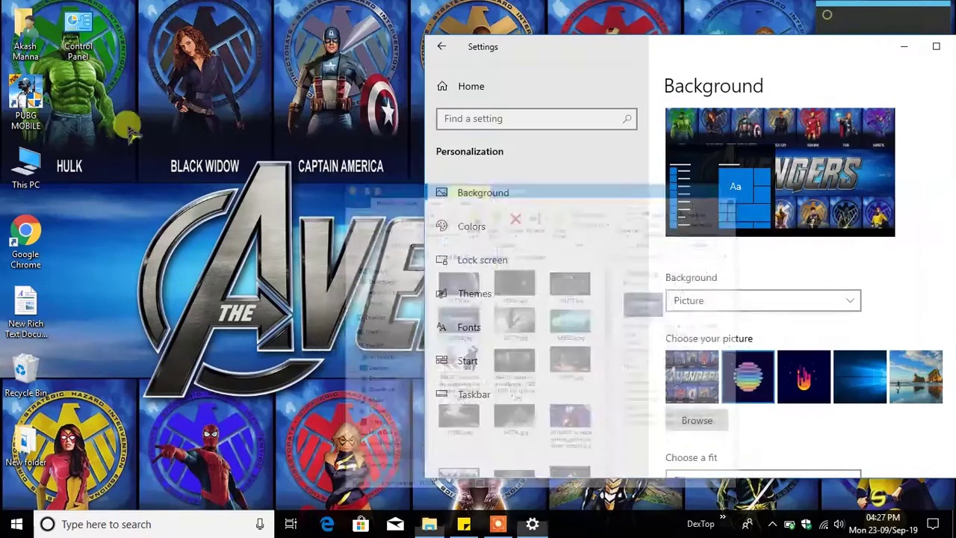
Open the Colors personalization page and bring up the File Explorer window over it to examine the current accent color
double_click(779, 47)
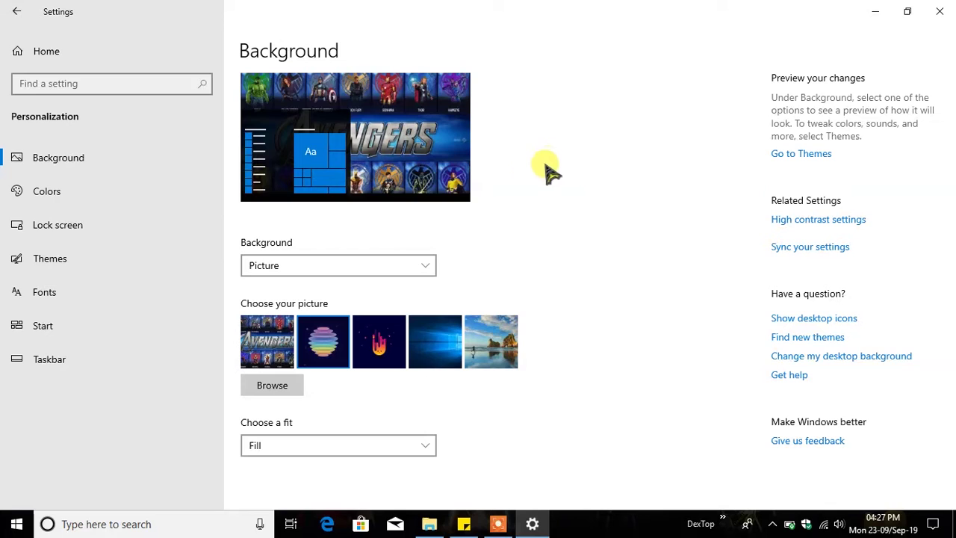
left_click(65, 192)
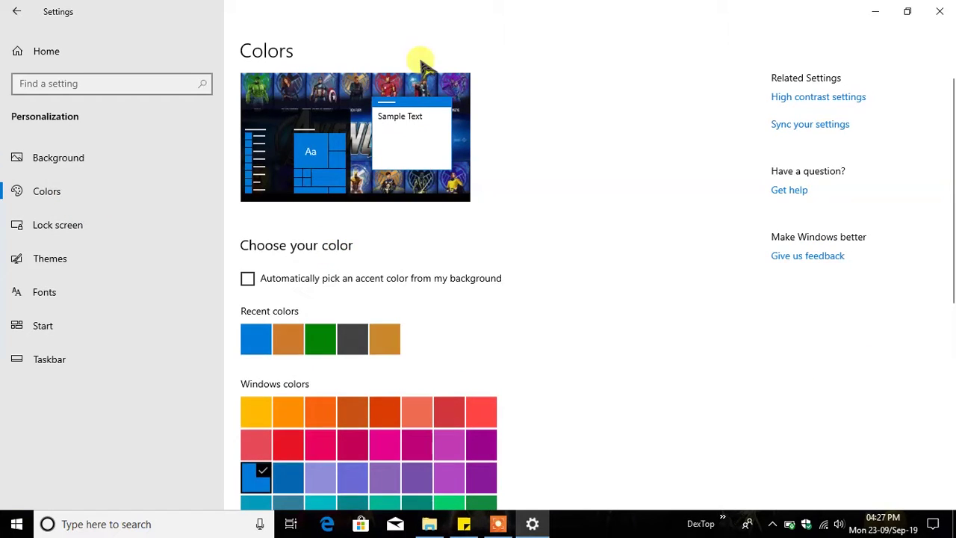
left_click_drag(448, 11, 489, 51)
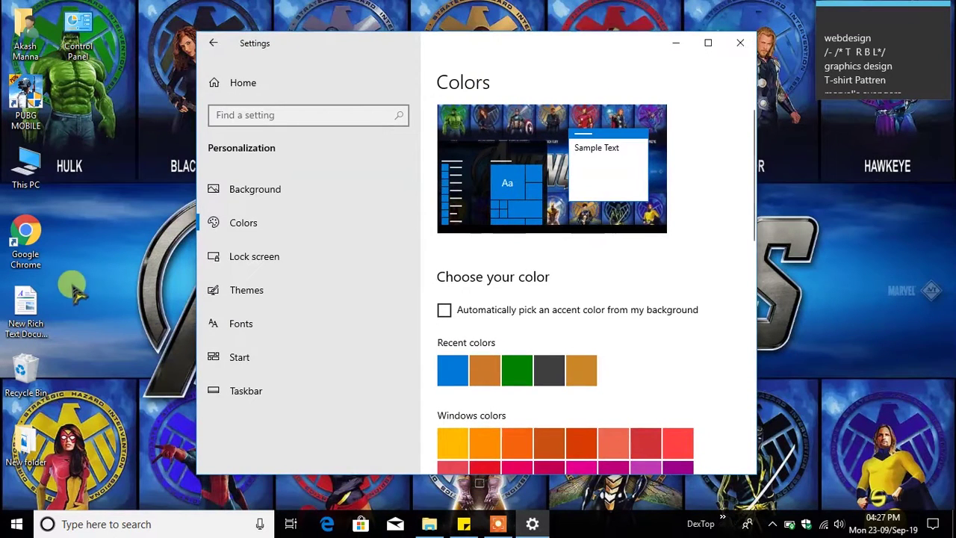
left_click(429, 524)
left_click_drag(585, 23, 607, 74)
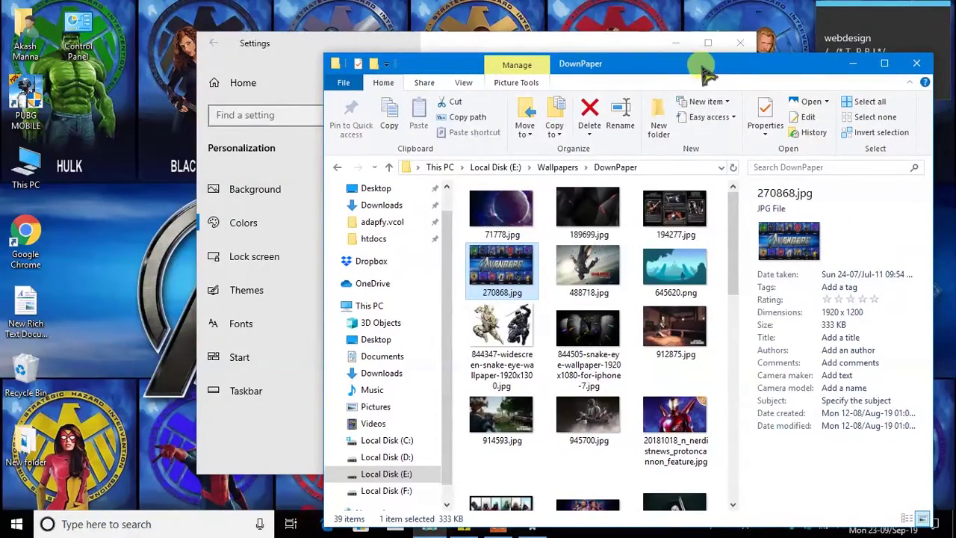
Set the accent color to the green at the end of the fourth Windows colors row and check it on File Explorer
left_click(443, 36)
left_click_drag(403, 54, 331, 7)
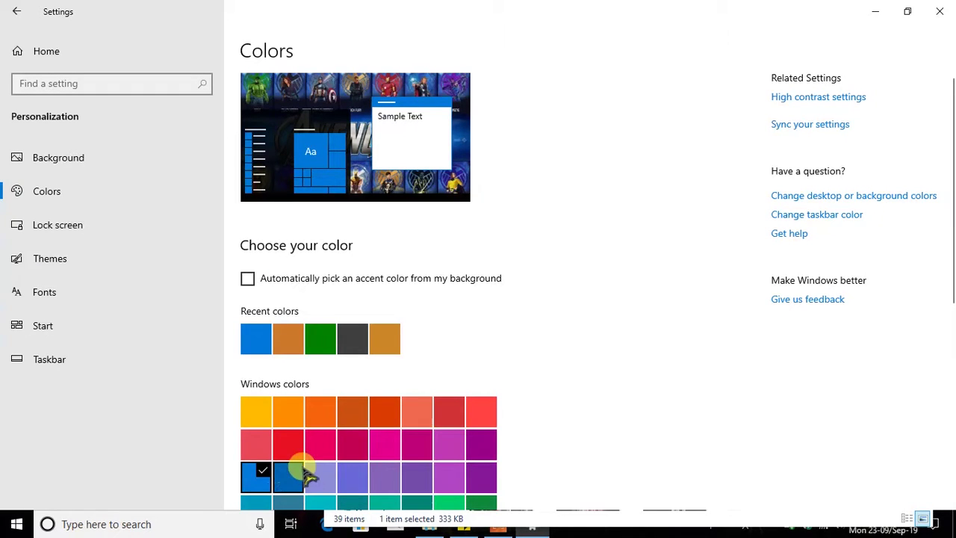
scroll(427, 426, "down", 3)
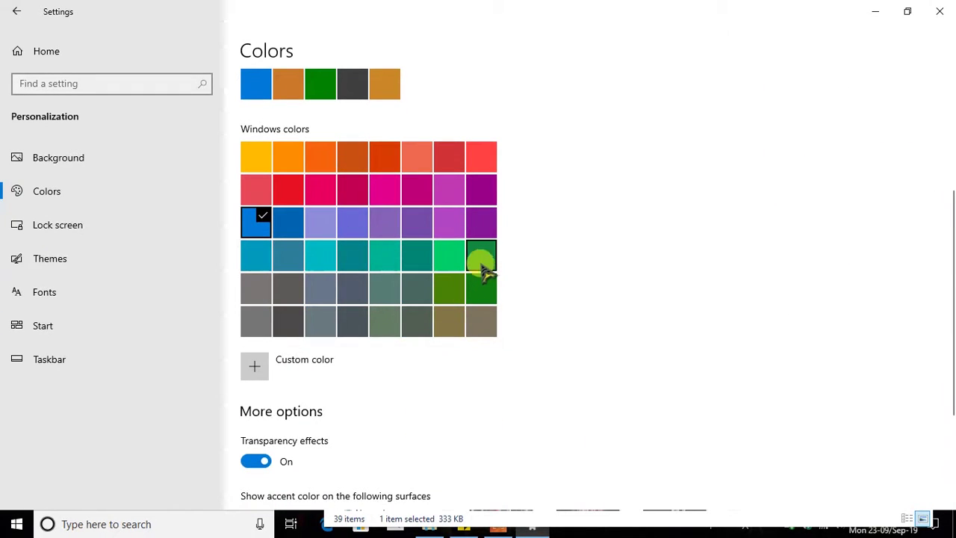
double_click(508, 11)
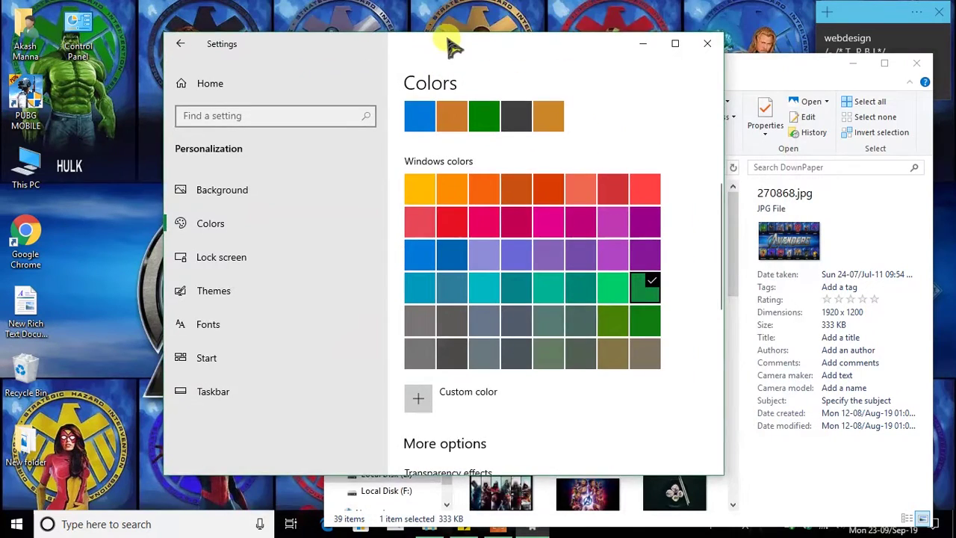
left_click(782, 71)
left_click_drag(663, 71, 647, 34)
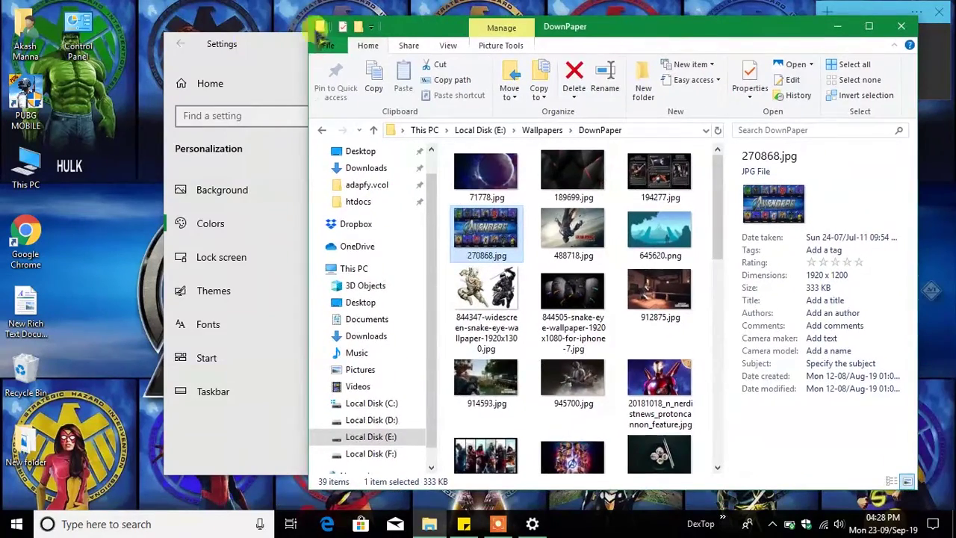
Set the accent color back to the blue in Recent colors and compare it with the File Explorer window
left_click(293, 46)
left_click(675, 43)
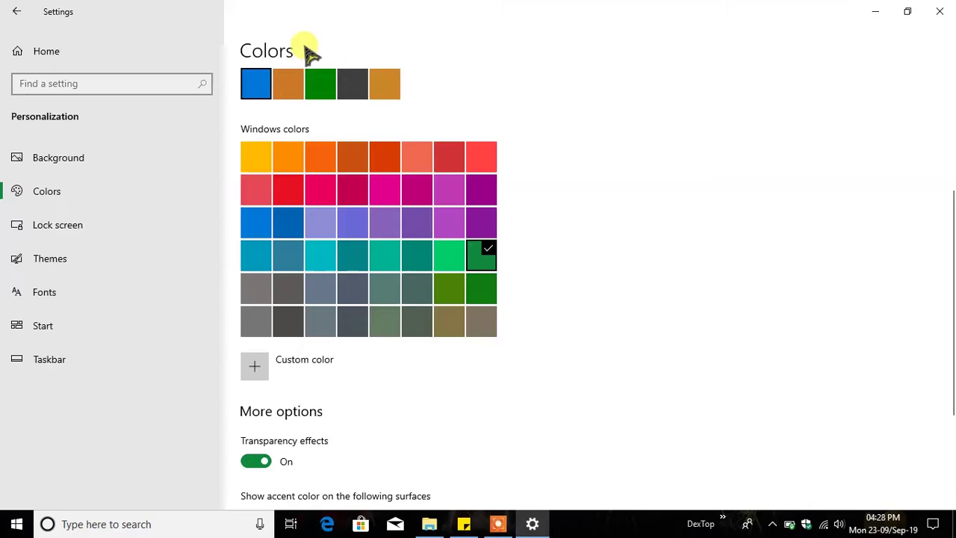
double_click(358, 8)
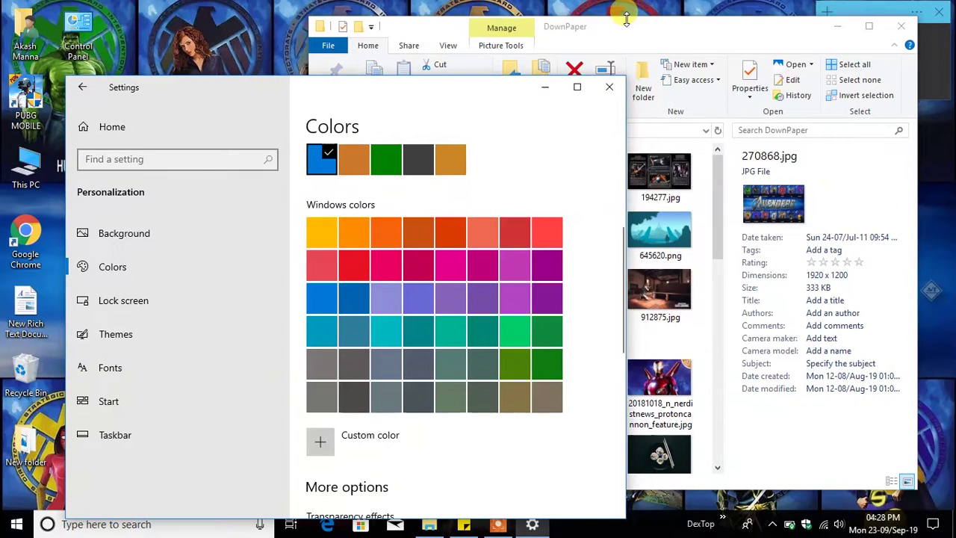
left_click(637, 33)
left_click(282, 96)
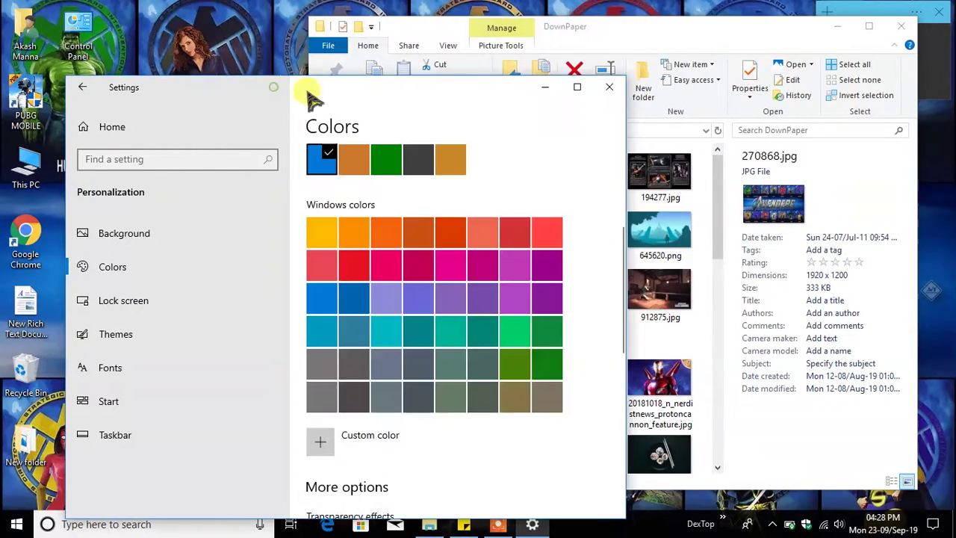
Maximize Settings and look through the Themes page, from the available themes to the current theme and related settings
left_click(574, 87)
left_click(94, 268)
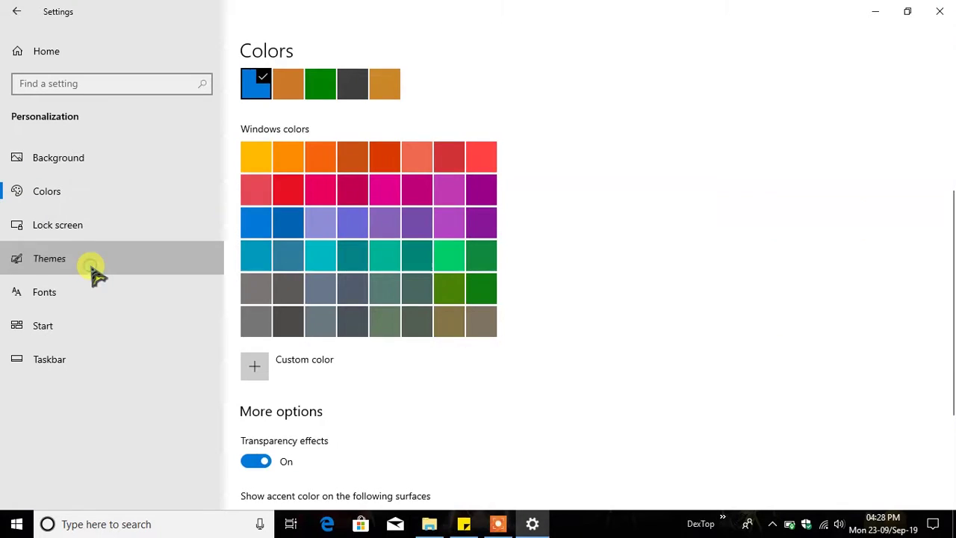
scroll(427, 254, "down", 3)
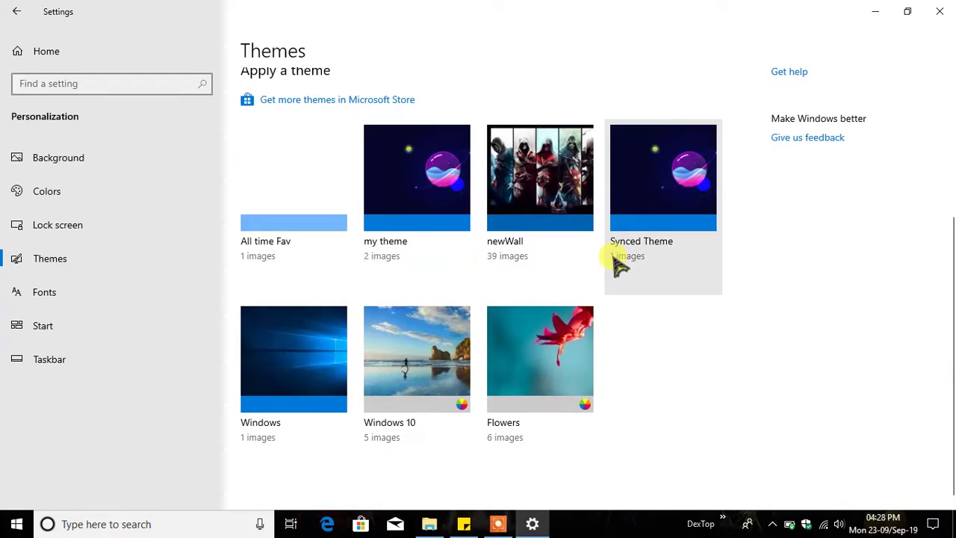
scroll(441, 292, "up", 3)
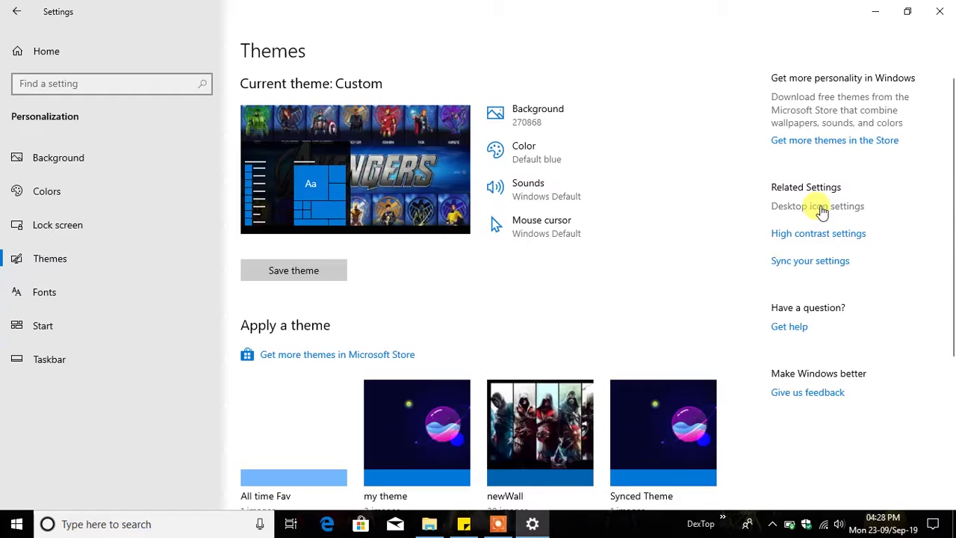
Open the Start personalization options, view which folders appear on Start, and open the Start menu to compare them
left_click(102, 326)
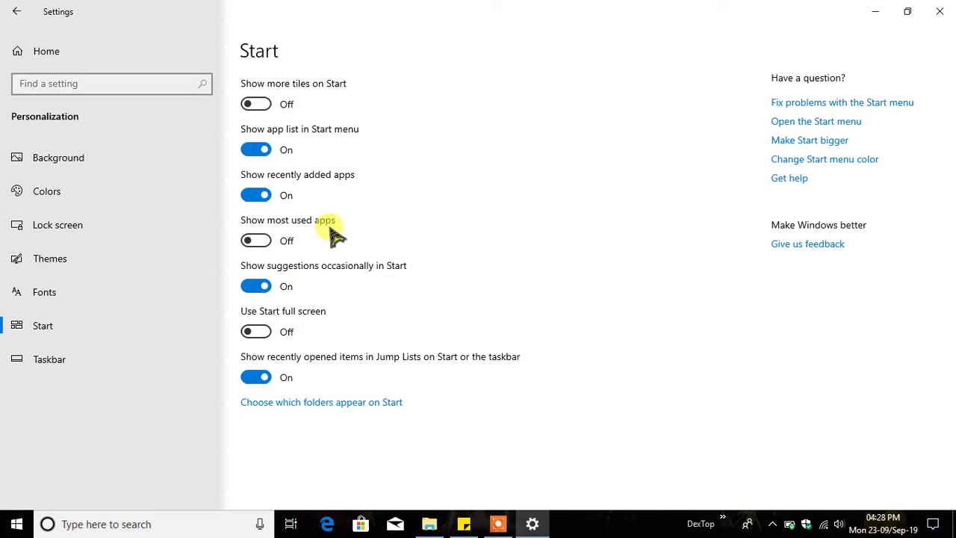
left_click(366, 404)
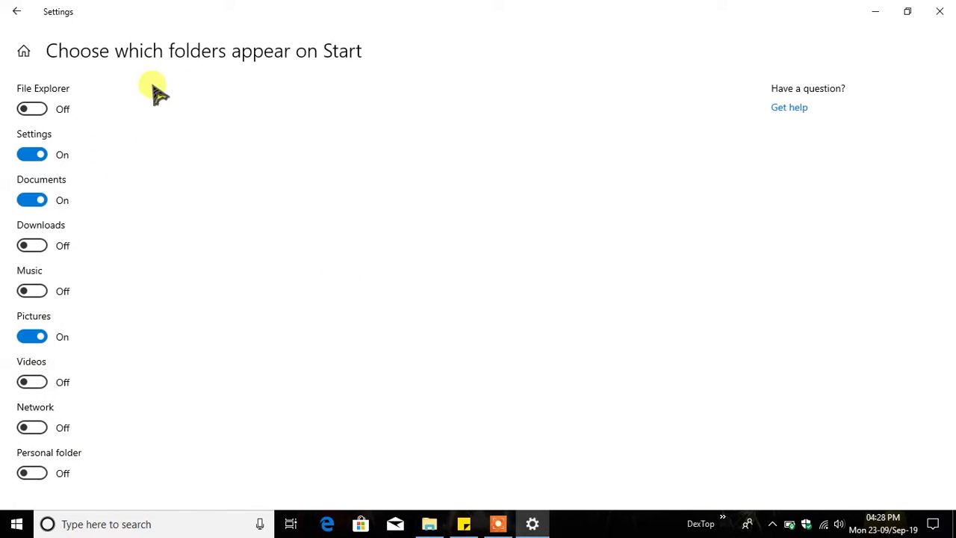
left_click(16, 524)
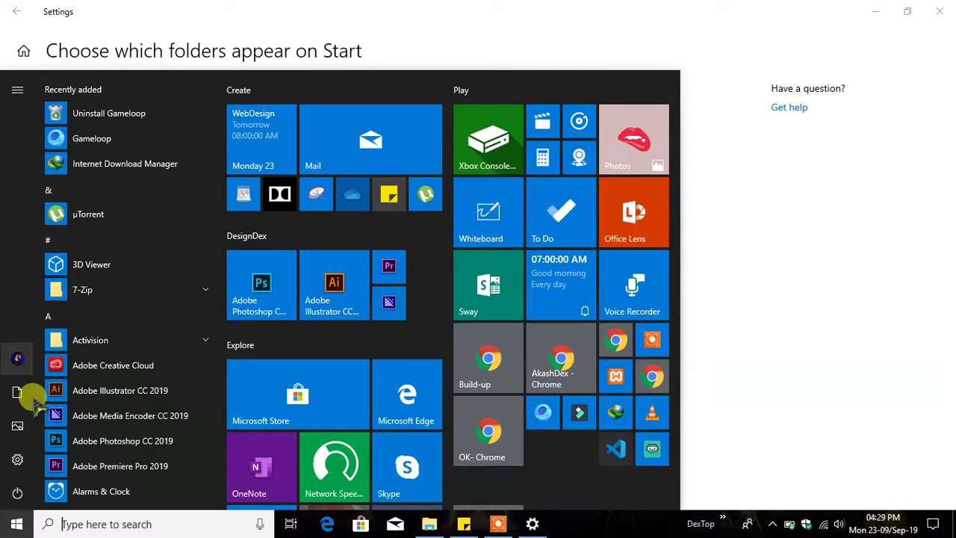
Turn on the Downloads, Music and Videos folders for Start and check their shortcuts in the Start menu
left_click(157, 63)
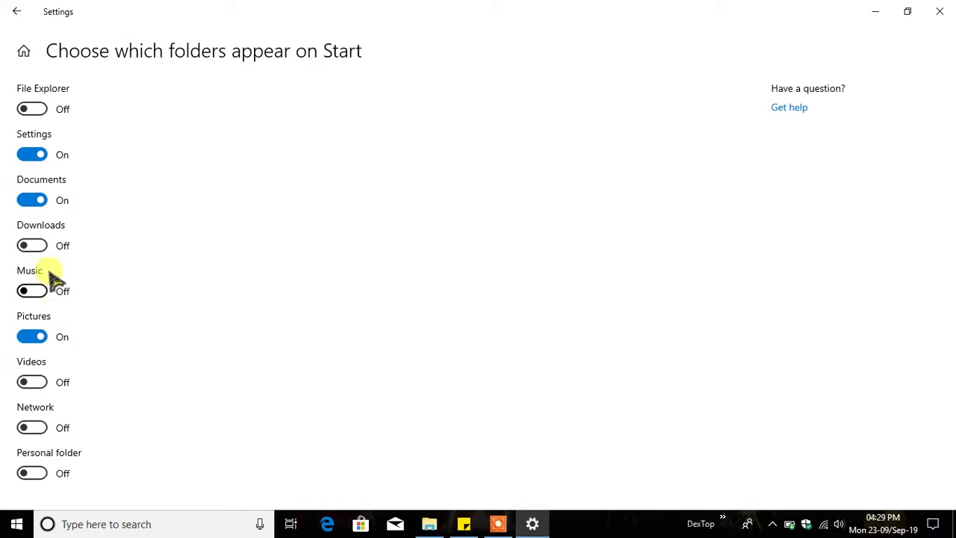
left_click(31, 246)
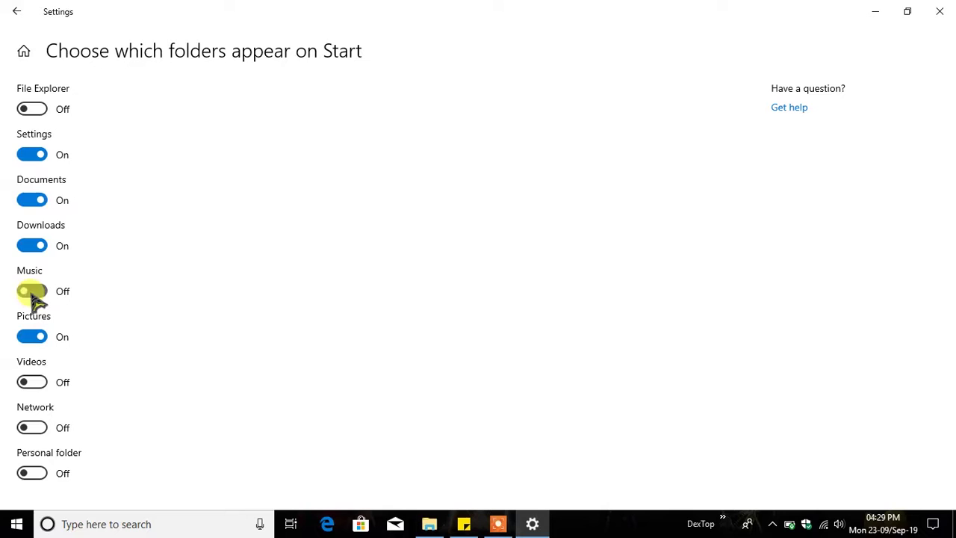
left_click(6, 528)
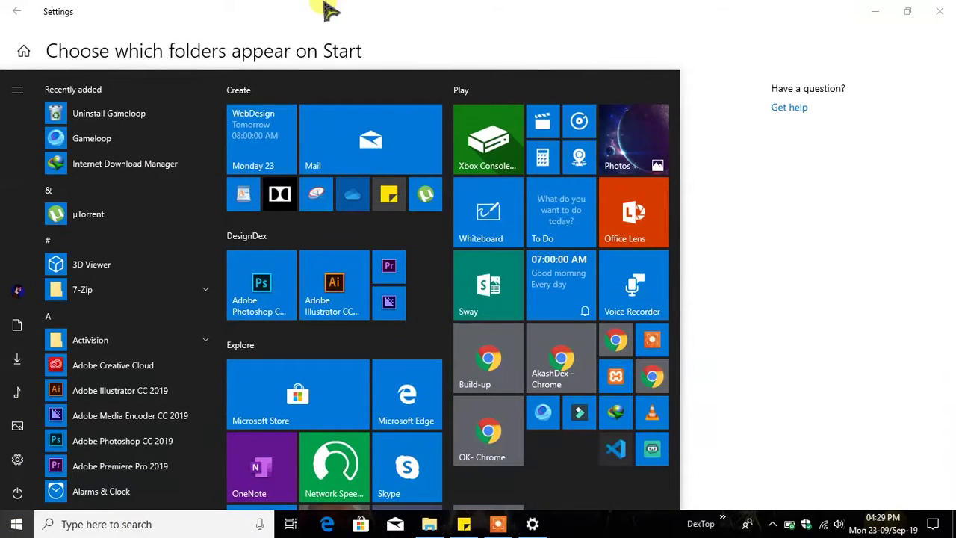
key("Escape")
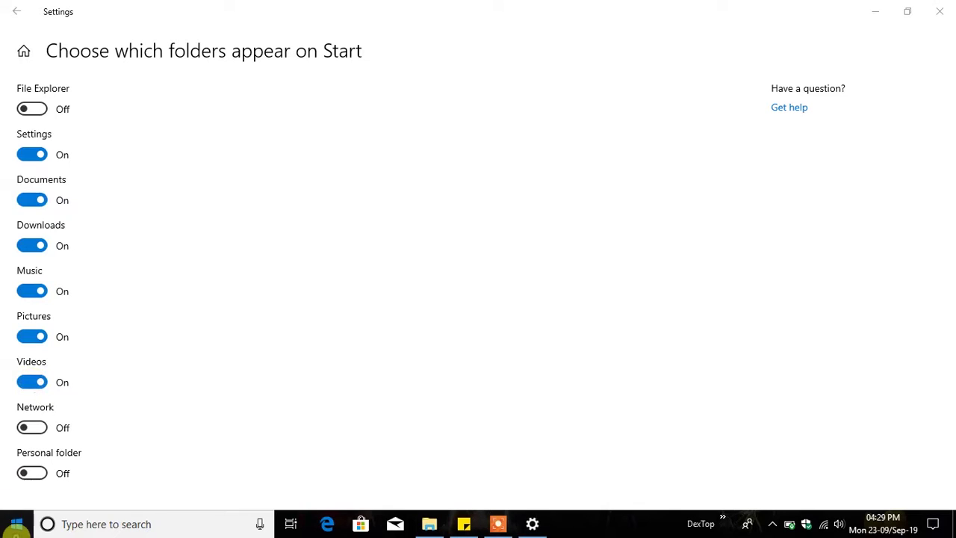
left_click(16, 524)
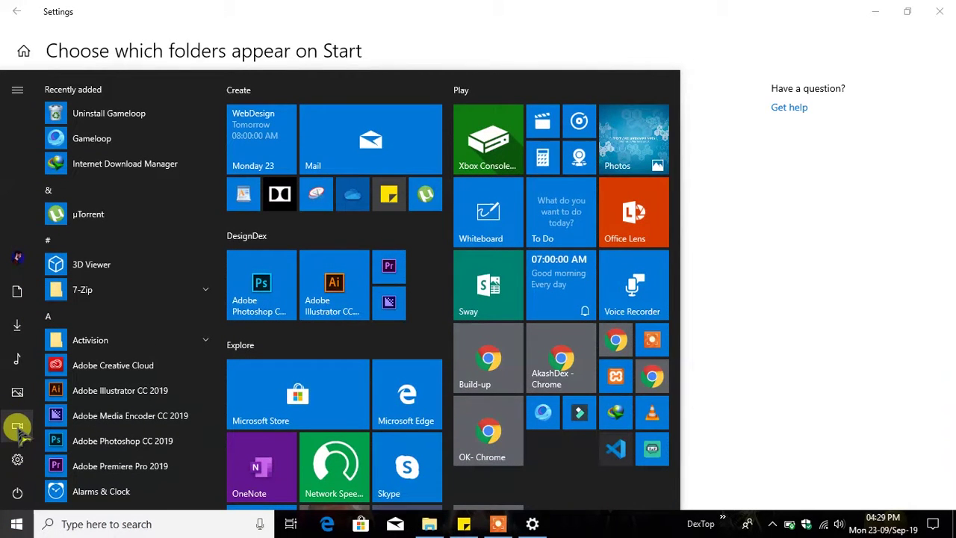
left_click(411, 11)
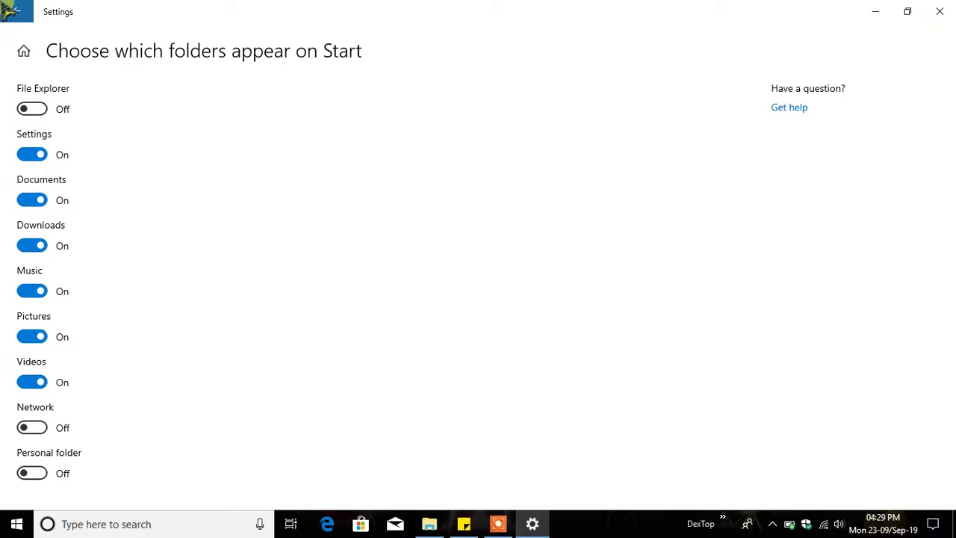
In the Taskbar settings, turn on automatic hiding in desktop mode and restore the Settings window down to test the hidden taskbar
left_click(7, 12)
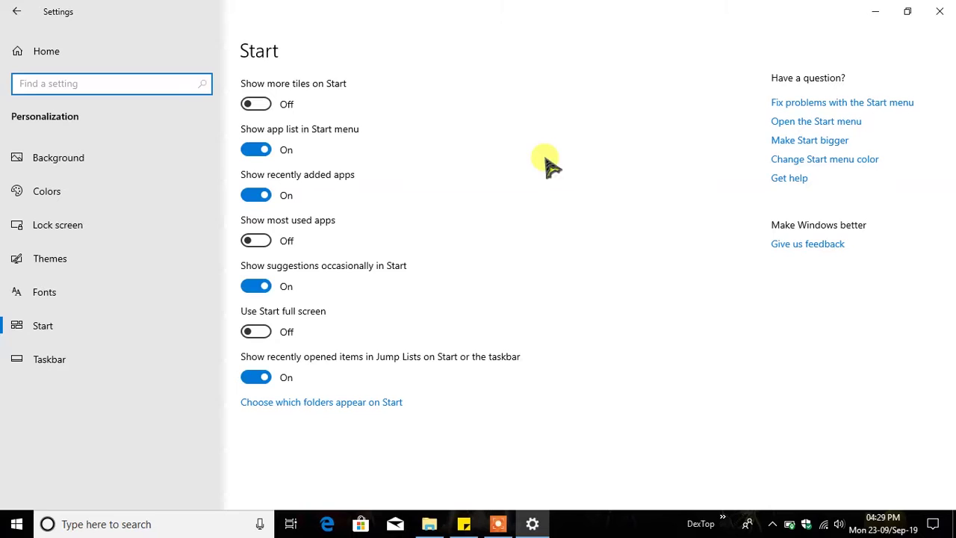
left_click(60, 351)
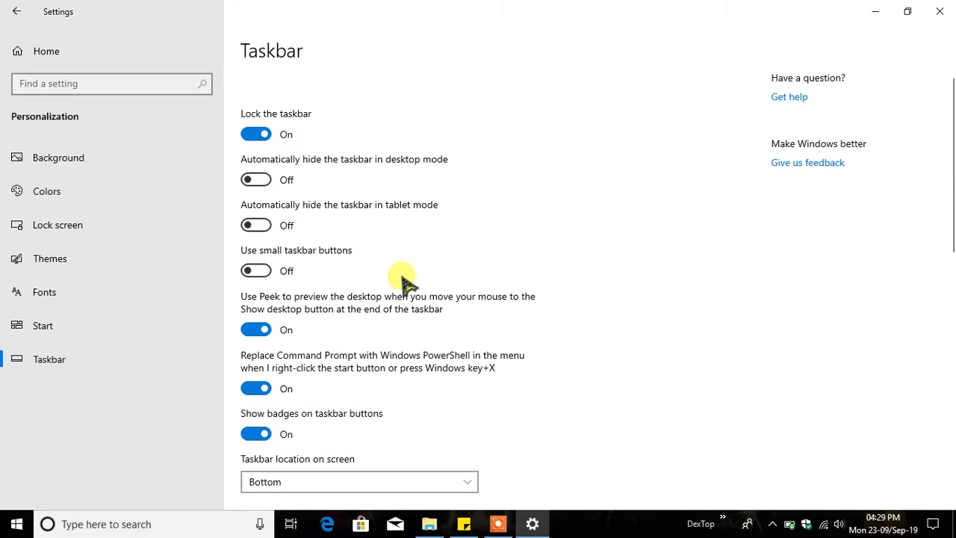
left_click(262, 181)
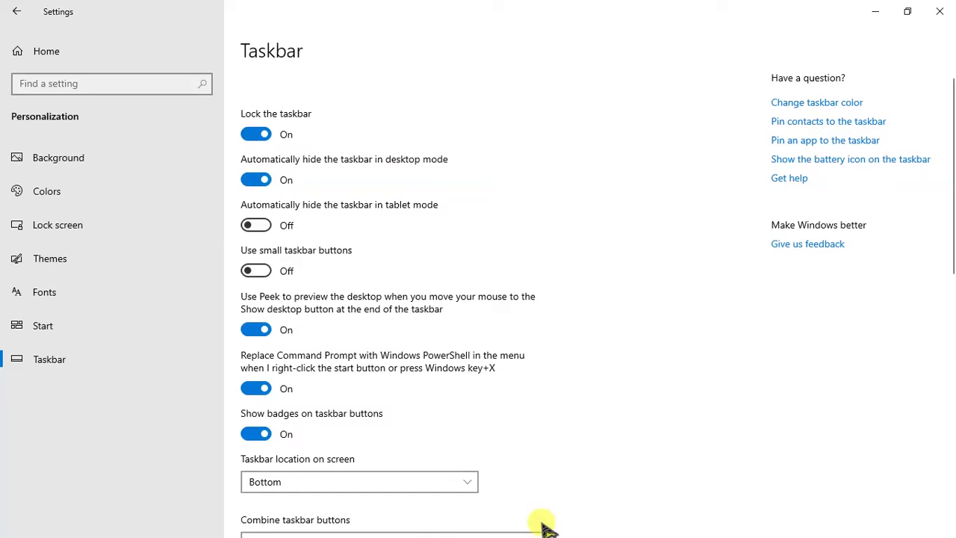
double_click(544, 11)
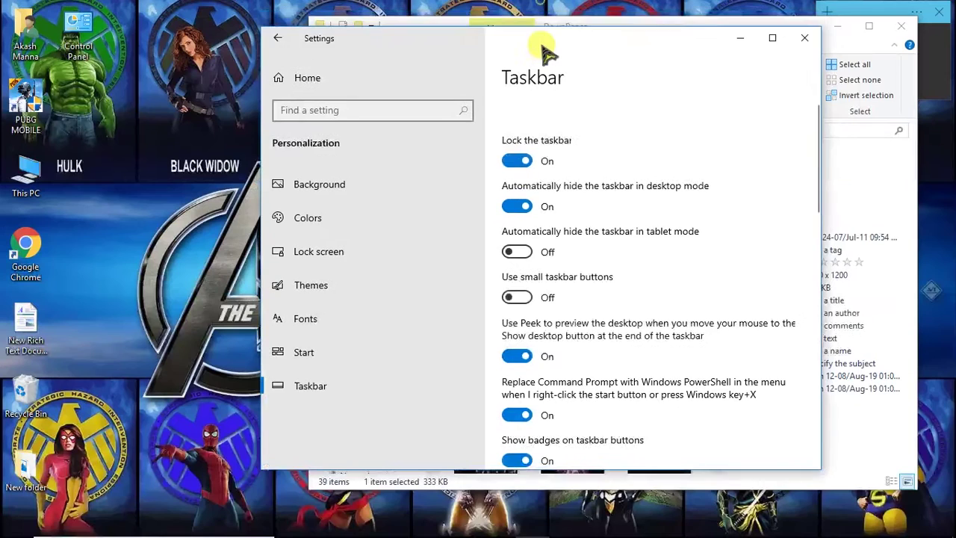
mouse_move(419, 526)
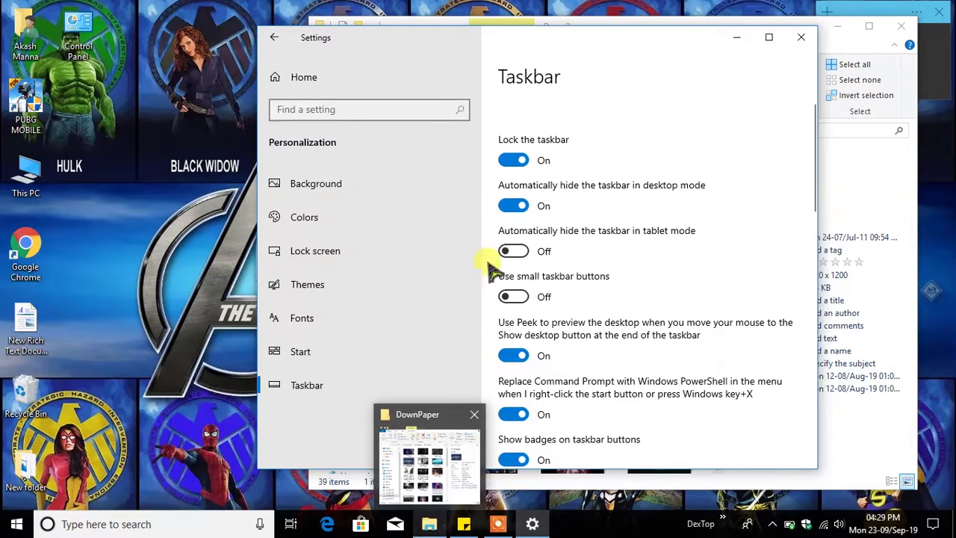
Turn off automatic taskbar hiding in desktop mode, and view the remaining Taskbar options and the Start menu
left_click(526, 206)
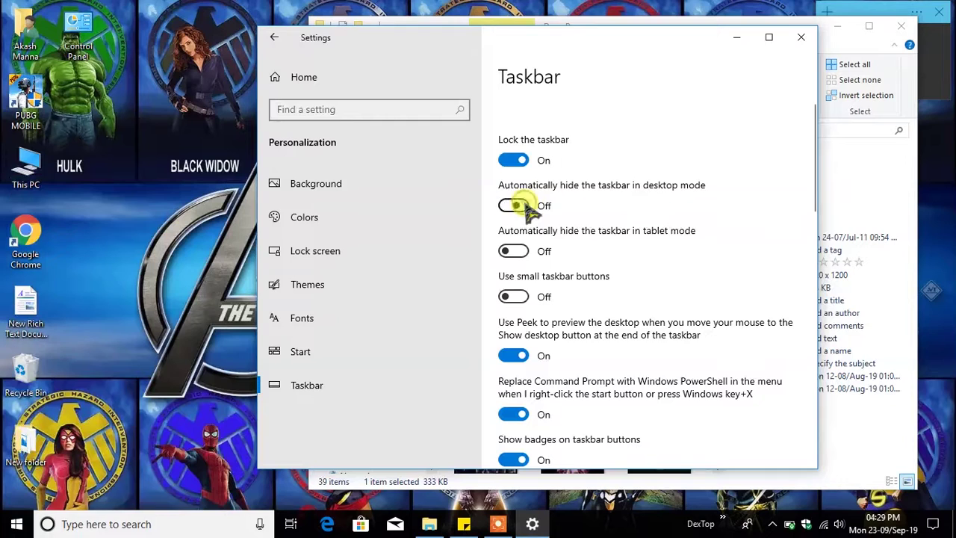
scroll(598, 331, "down", 10)
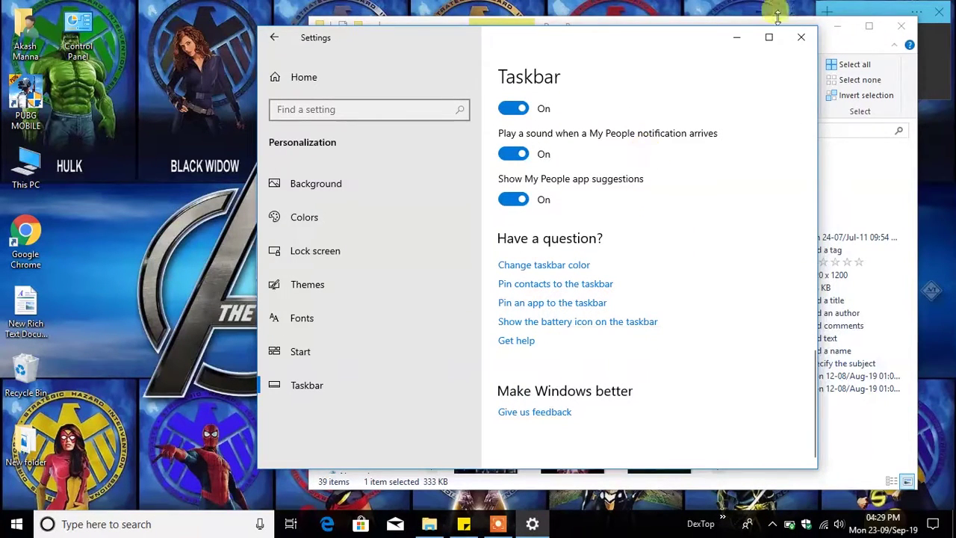
left_click_drag(632, 39, 620, 18)
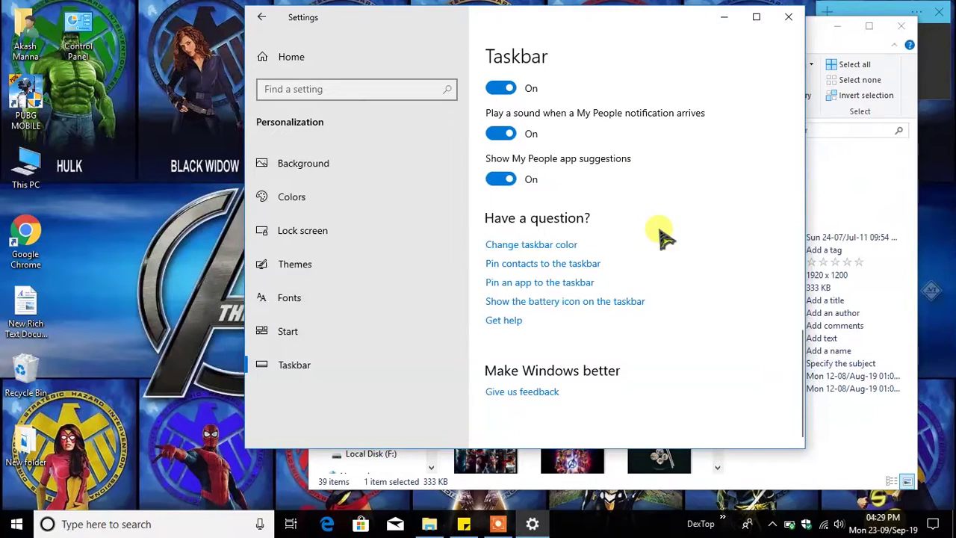
left_click(16, 523)
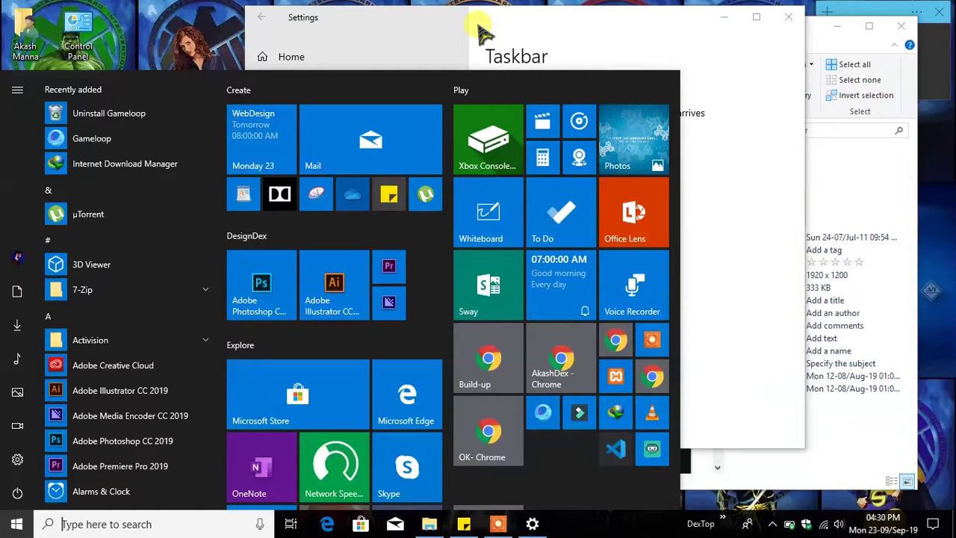
left_click(439, 28)
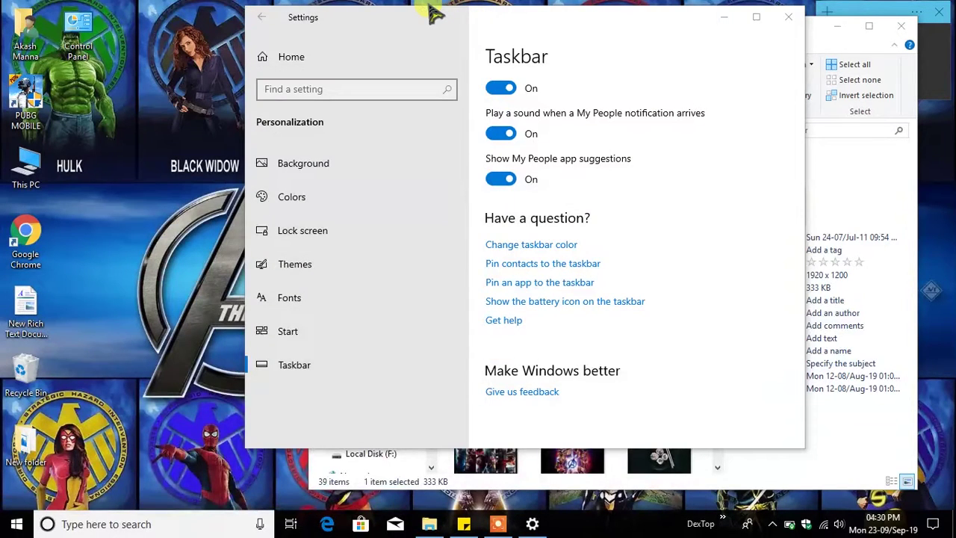